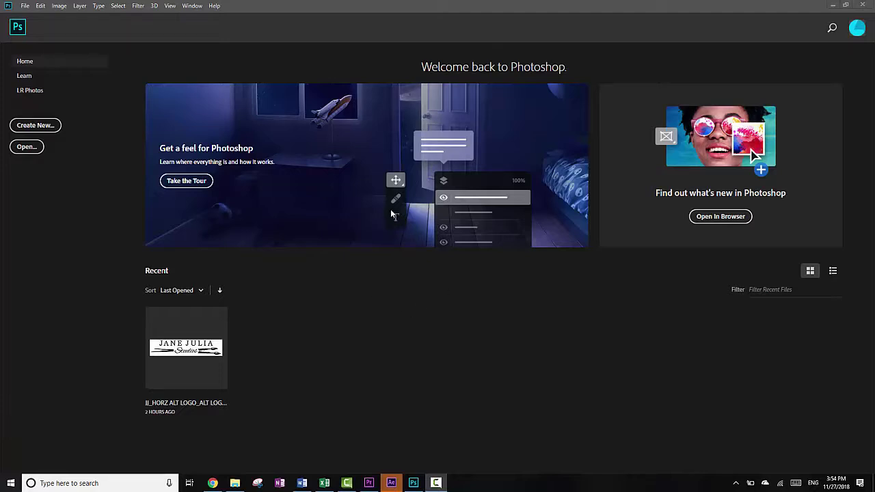
Open the logo file JJ_HORZ ALT LOGO_ALT LOGO SET UP2.png from Photoshop's Home screen.
click(30, 150)
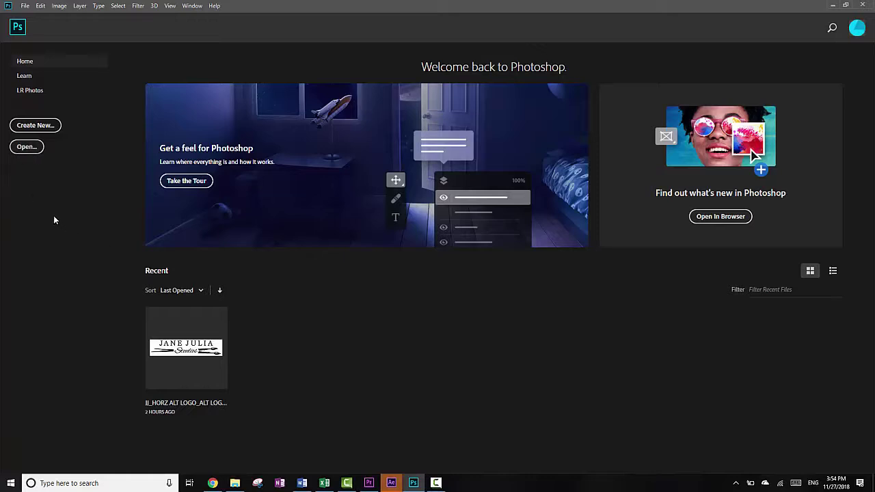
click(25, 149)
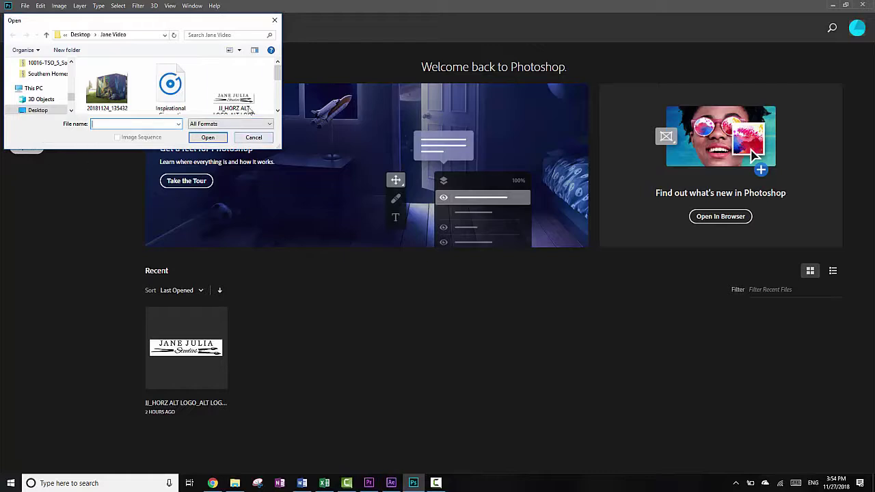
double_click(243, 108)
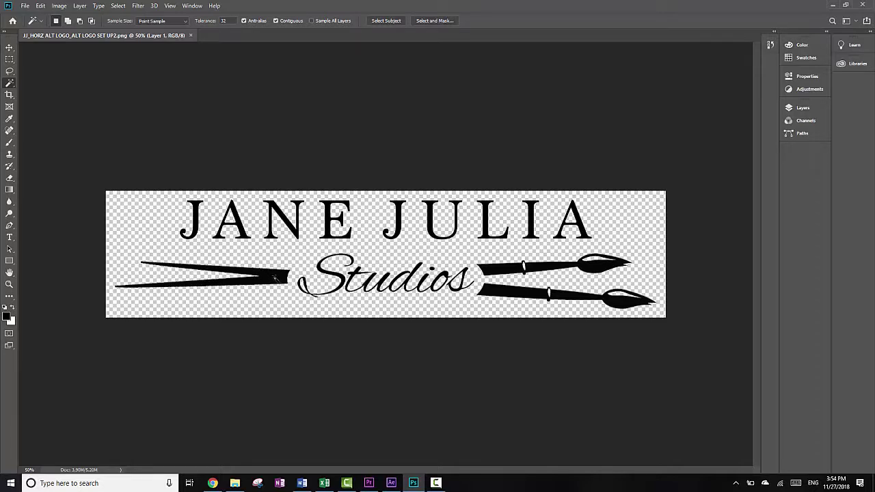
Try Magic Wand selections on the paintbrush and letters J and A, then deselect.
click(266, 286)
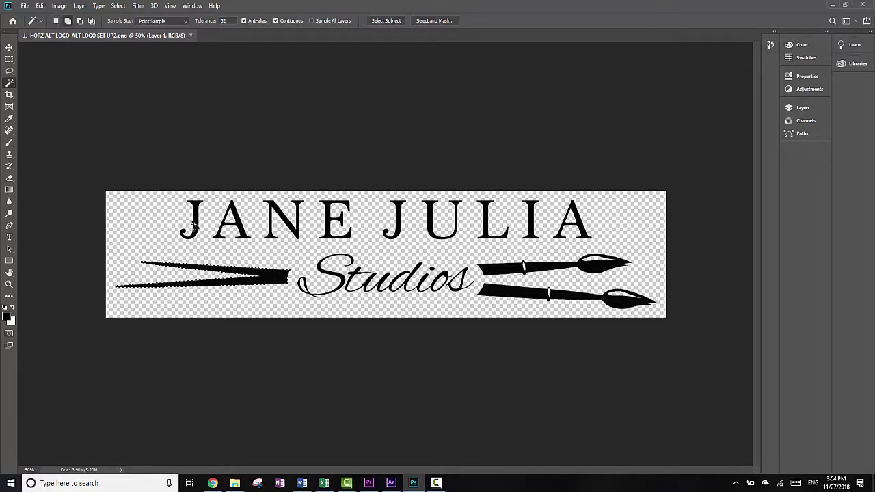
shift+click(195, 227)
shift+click(220, 231)
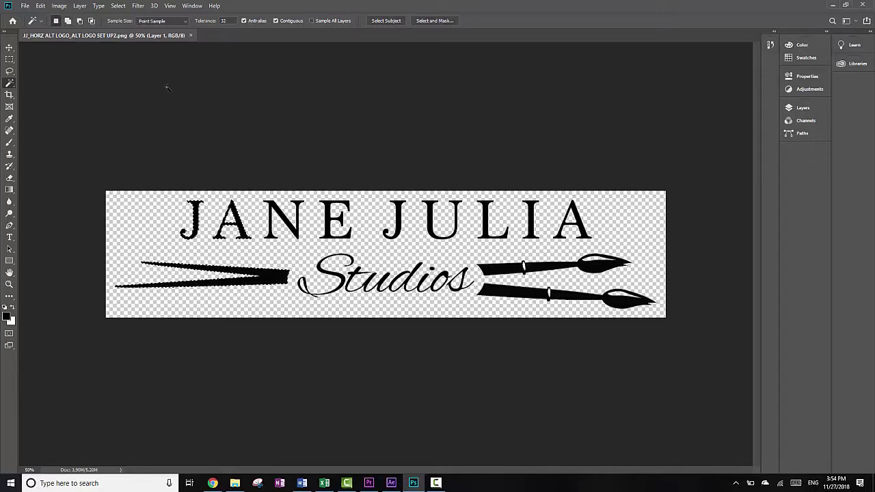
click(113, 6)
click(137, 23)
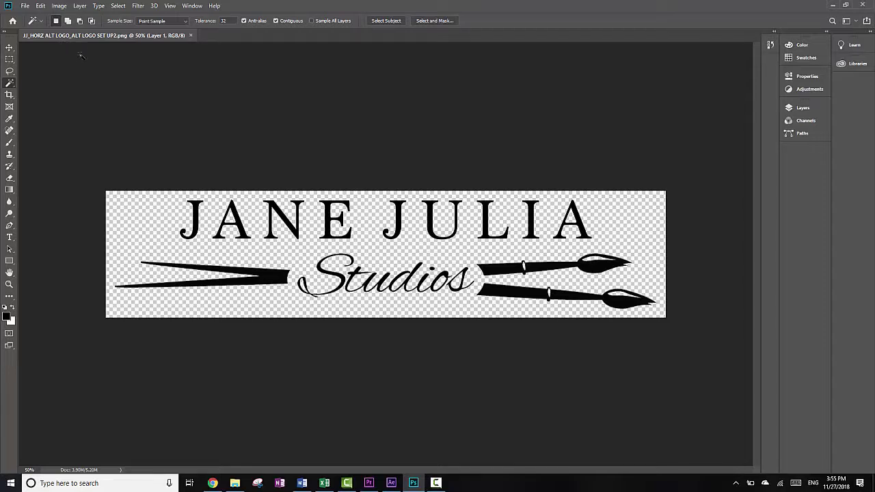
Select the entire canvas and invert it so the black logo becomes white.
click(118, 5)
click(123, 17)
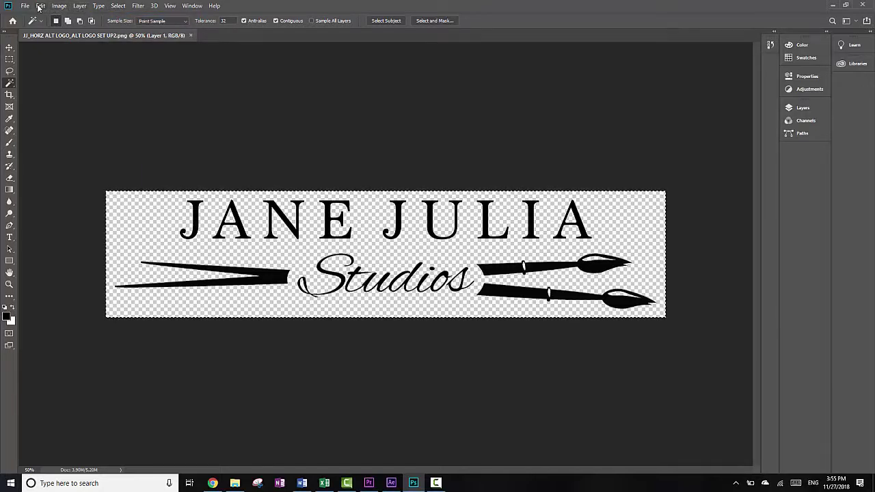
click(59, 5)
mouse_move(75, 33)
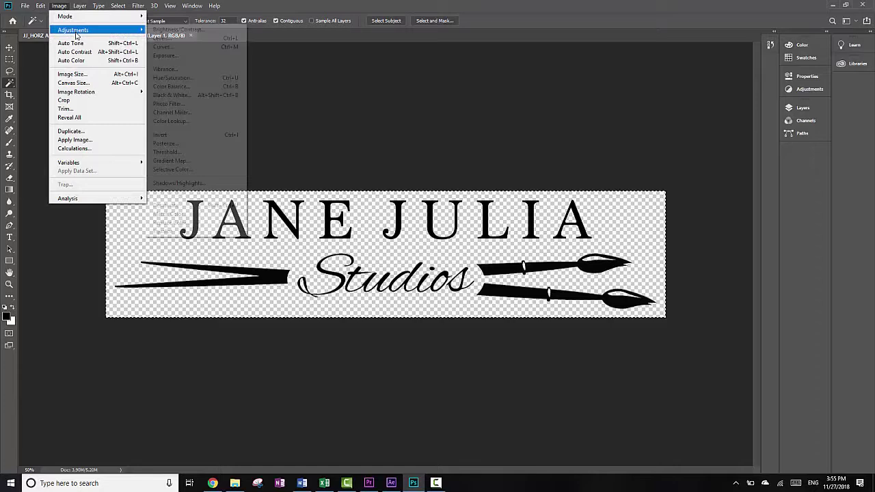
click(181, 140)
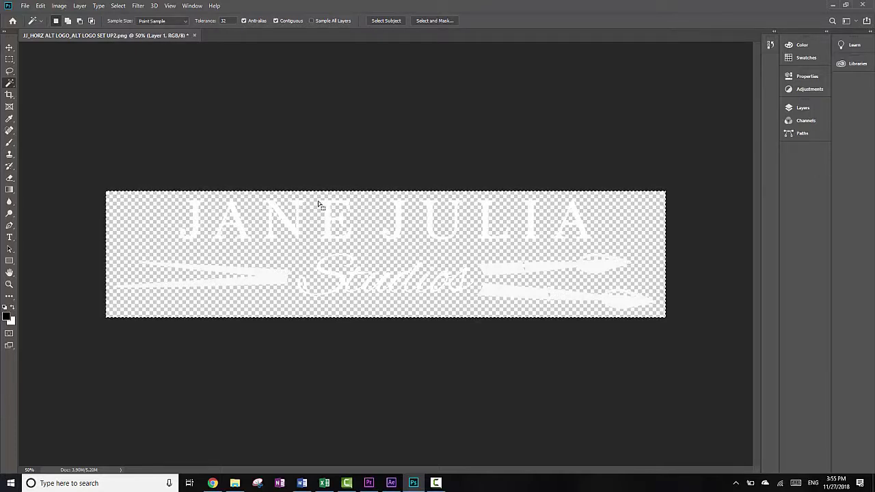
Save a PNG copy with 'White' appended to the name, then quit Photoshop without saving the original.
click(25, 5)
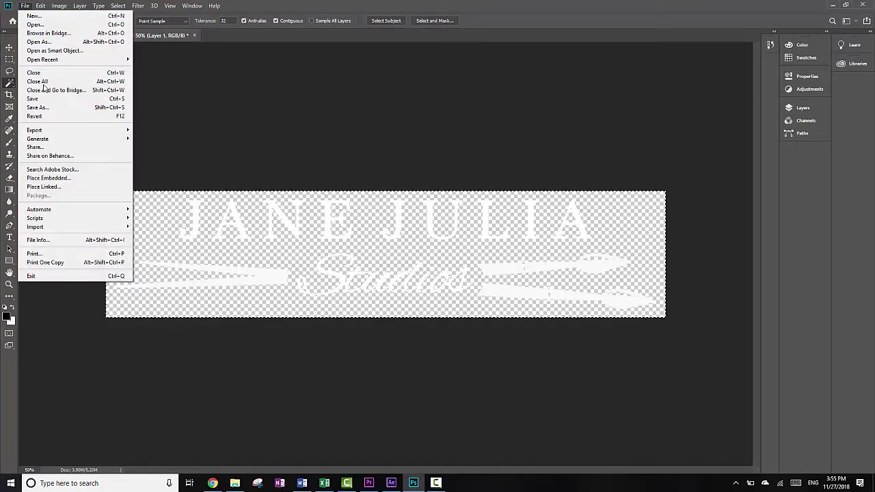
click(51, 109)
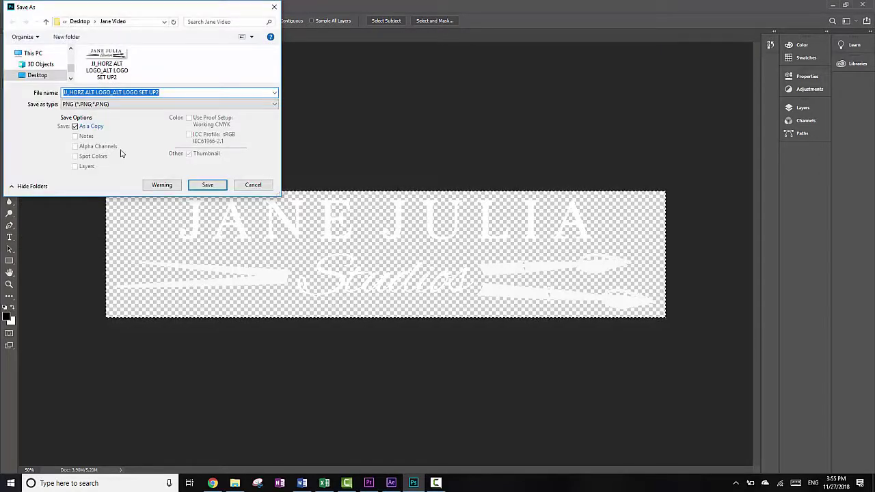
click(164, 93)
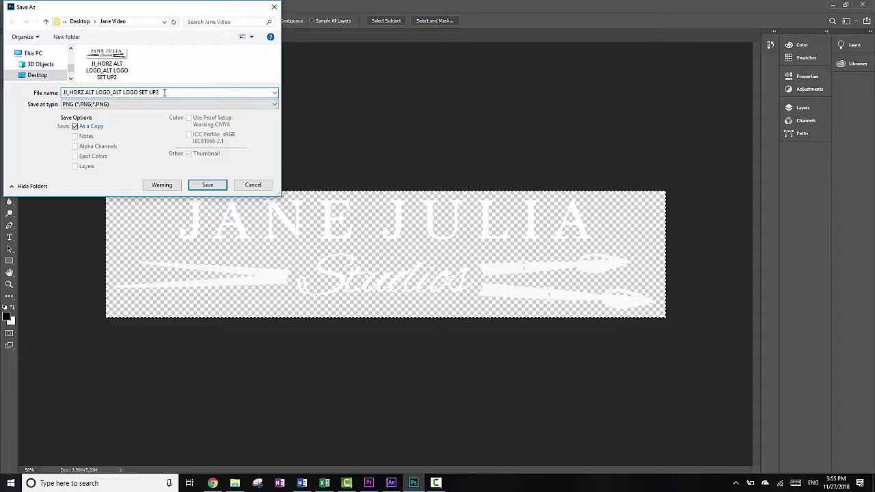
text(White)
click(209, 185)
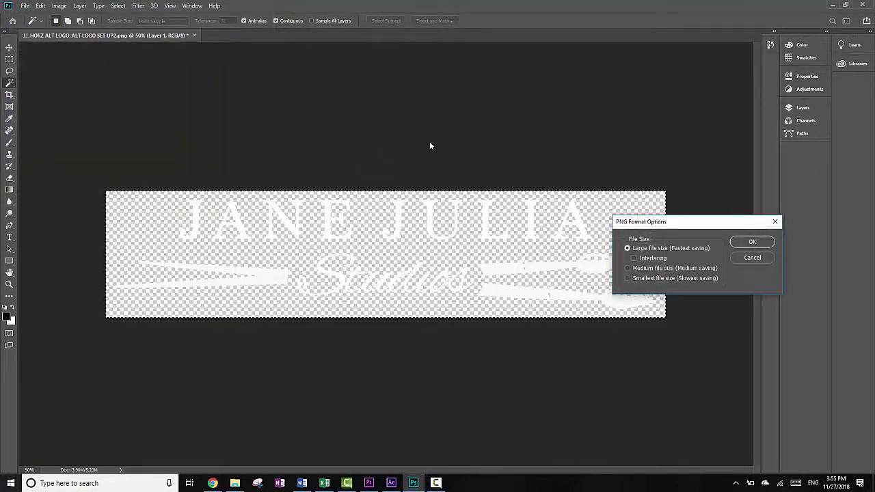
click(752, 242)
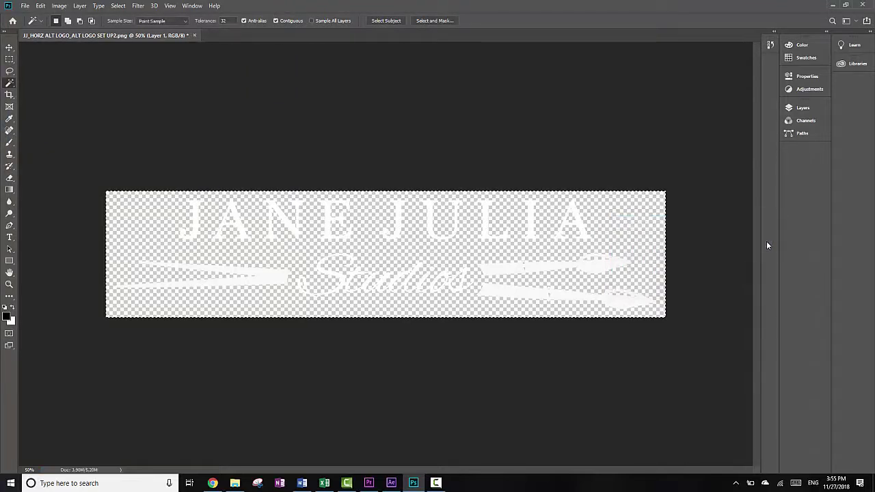
click(864, 5)
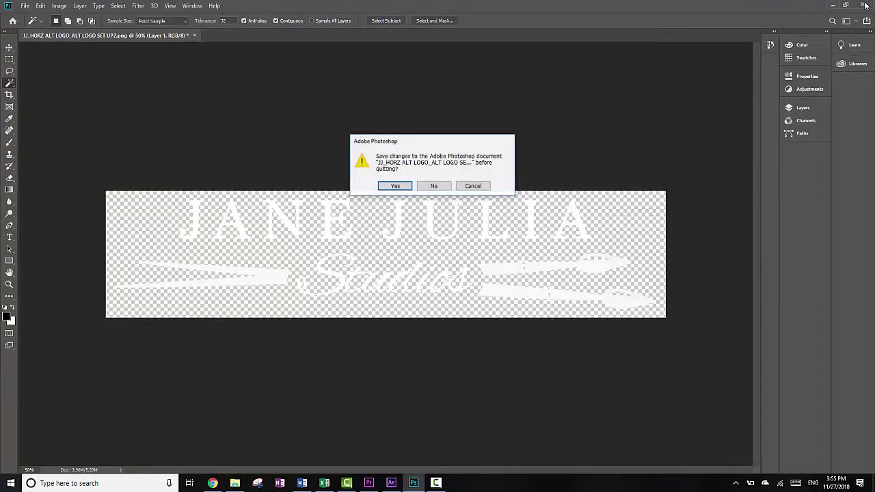
click(440, 187)
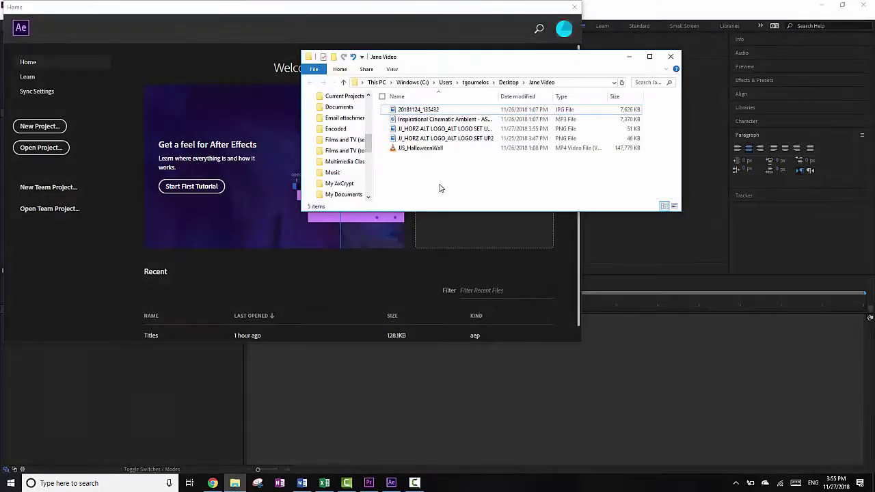
Widen Explorer's Name column to show the White logo PNG, then close After Effects Home and switch to Premiere Pro.
drag(411, 63, 497, 81)
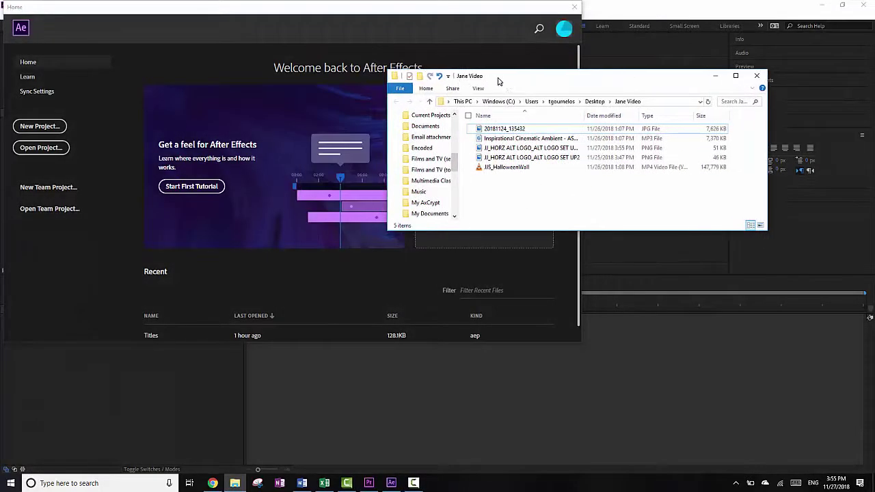
drag(584, 115, 640, 115)
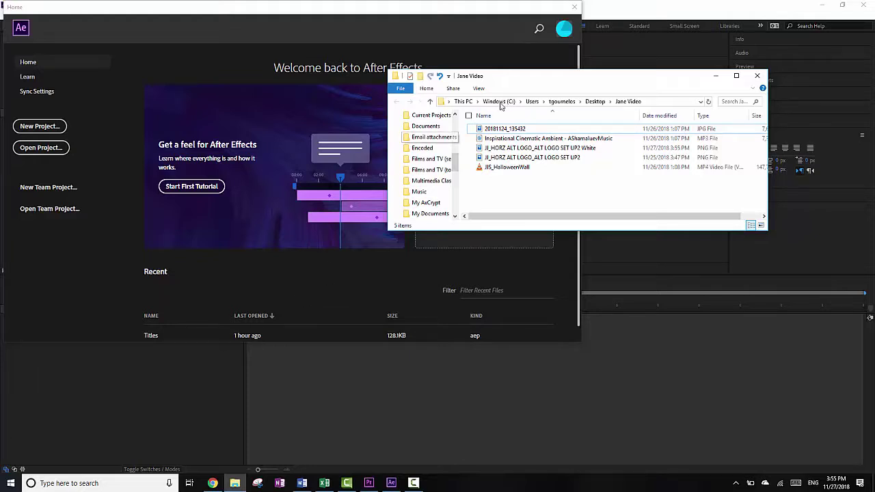
click(393, 13)
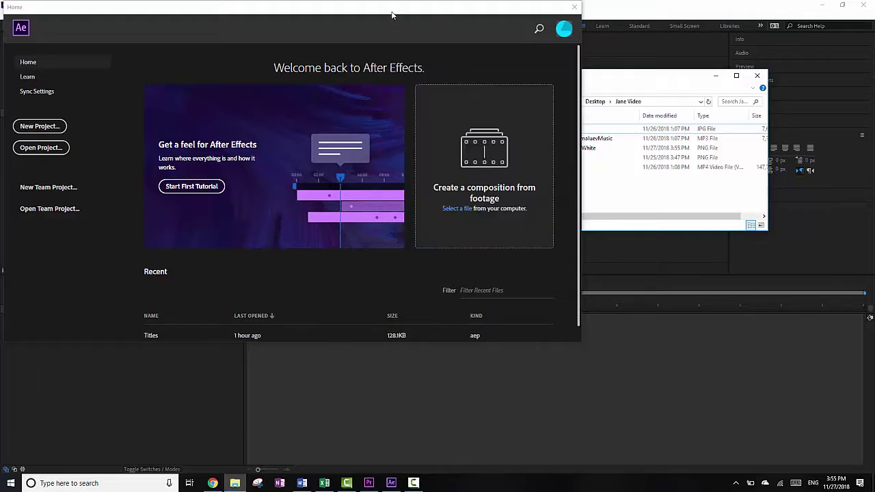
click(575, 7)
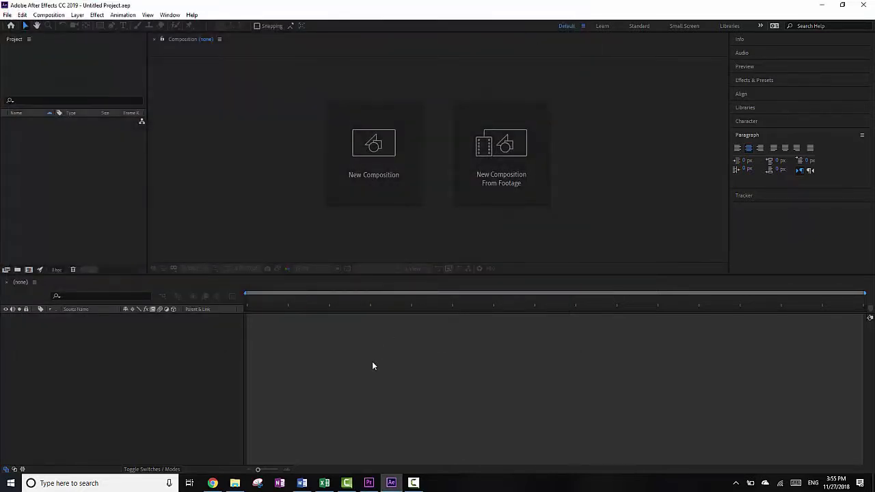
click(369, 482)
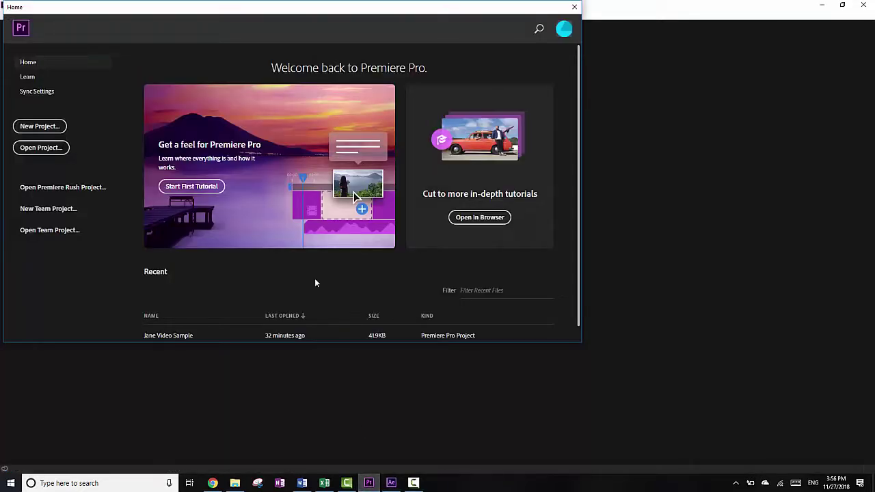
Create a new project named 'Jane Julia Studies Video' in the desktop Jane Video folder.
click(574, 6)
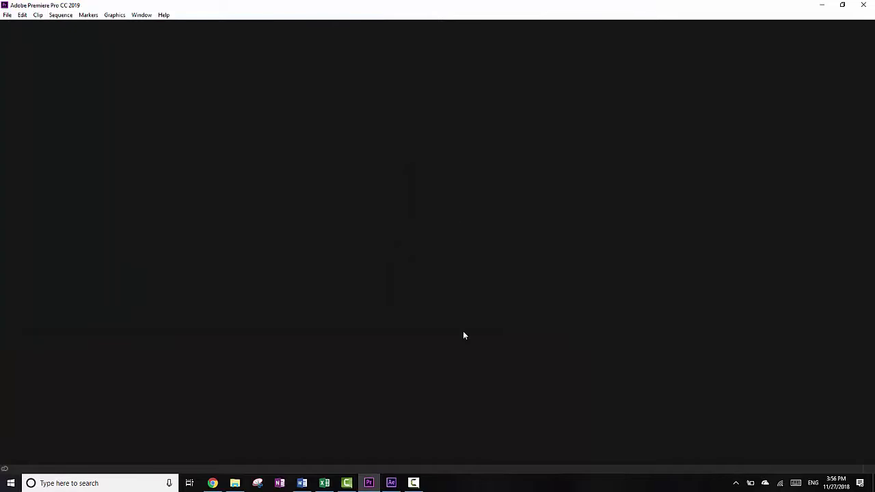
click(368, 482)
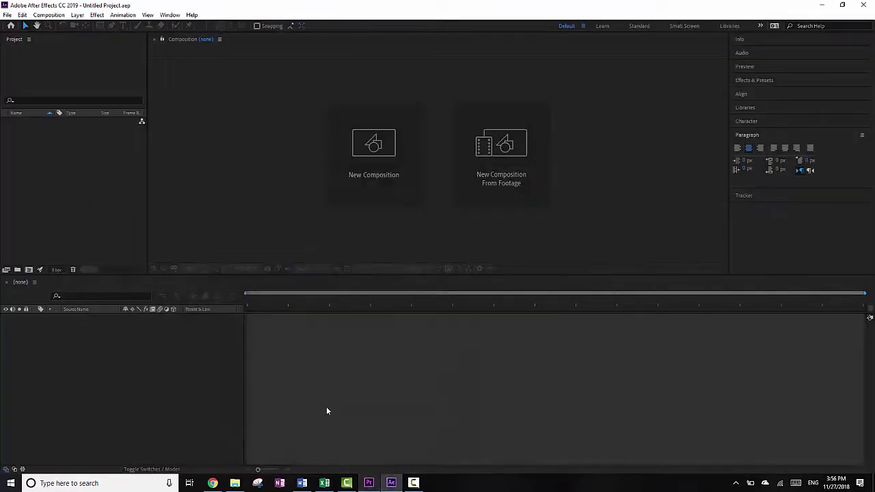
click(368, 483)
click(7, 15)
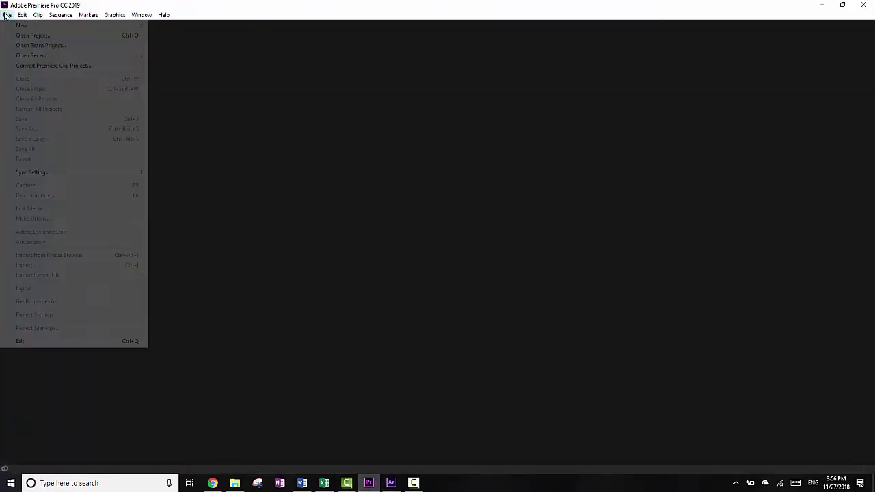
mouse_move(21, 25)
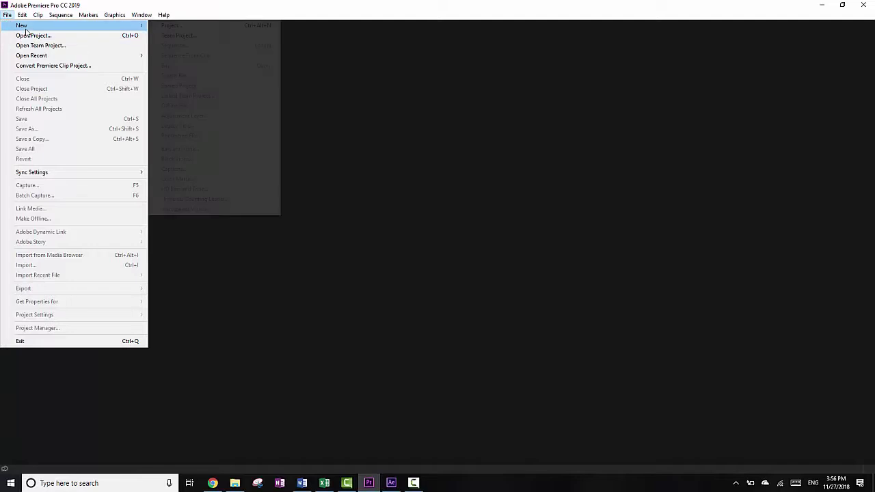
click(171, 26)
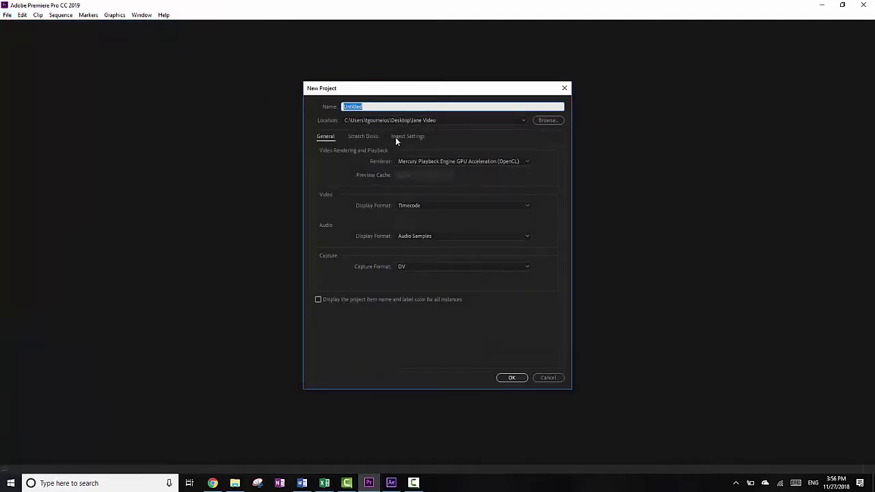
text(Jane Julia Studies Video)
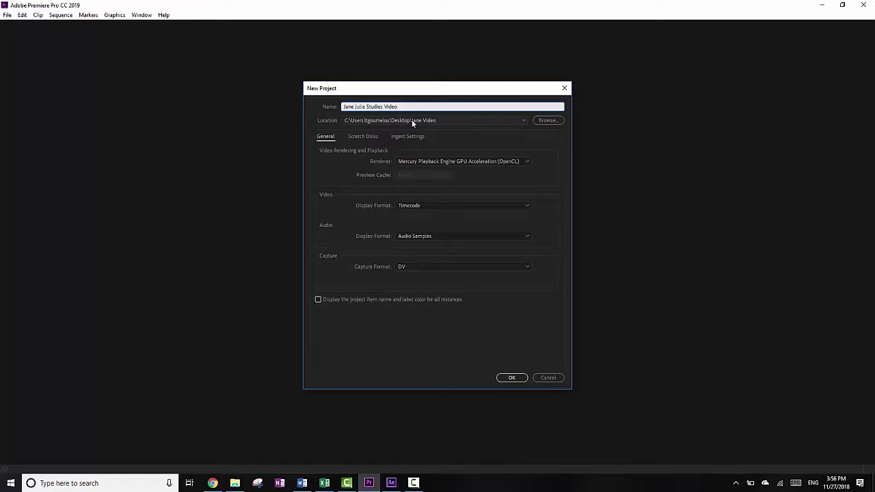
click(547, 121)
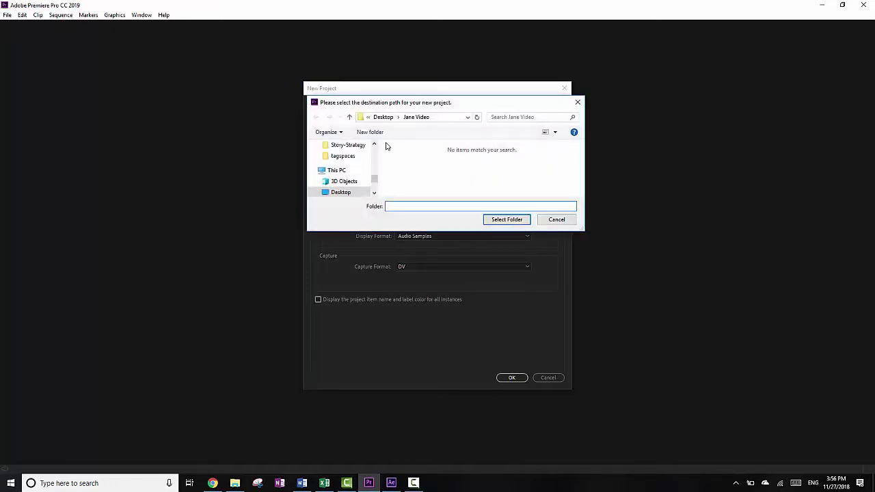
click(556, 220)
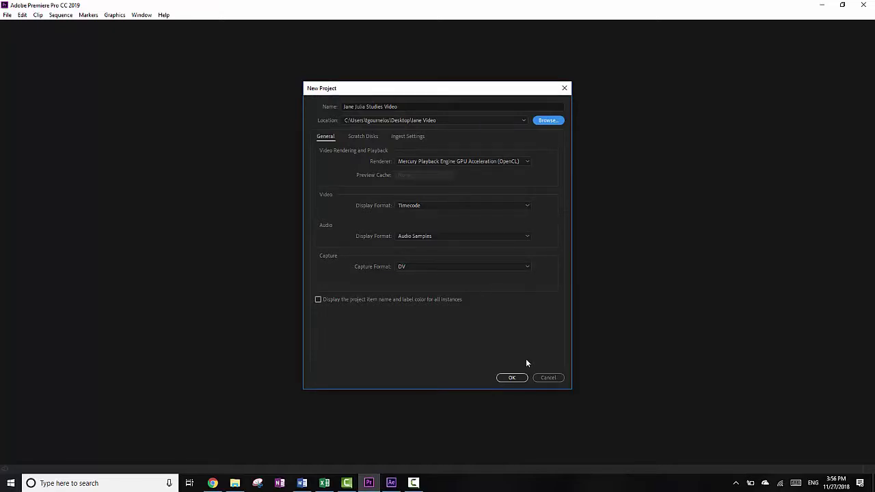
click(515, 380)
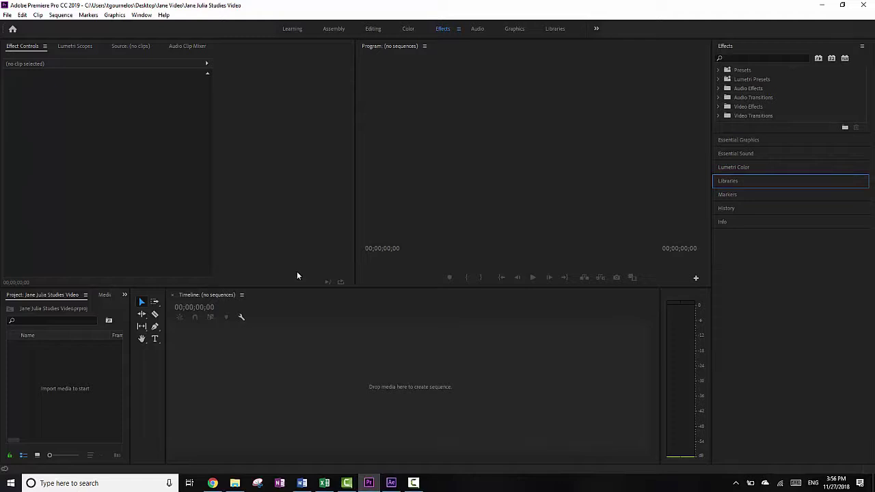
Resize the panels and import JJS_HalloweenWall.mp4, the Inspirational Cinematic Ambient music and photo 20181124_135432.
drag(164, 363, 132, 366)
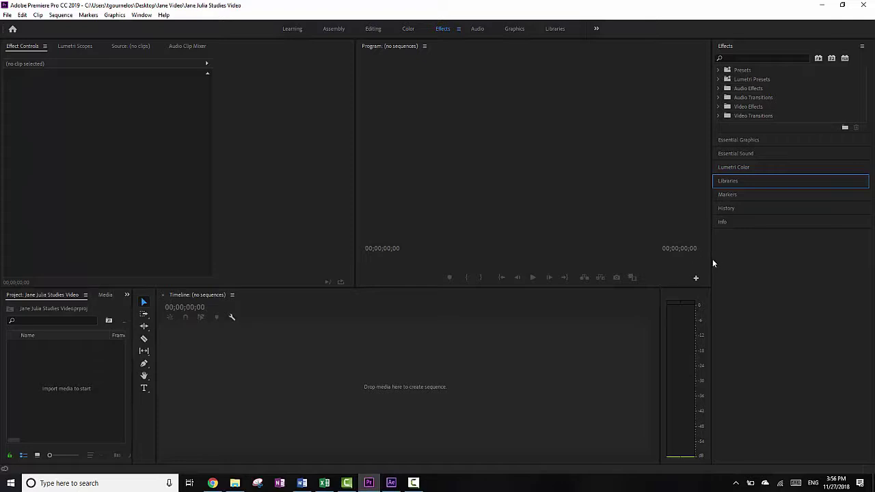
drag(712, 260, 752, 261)
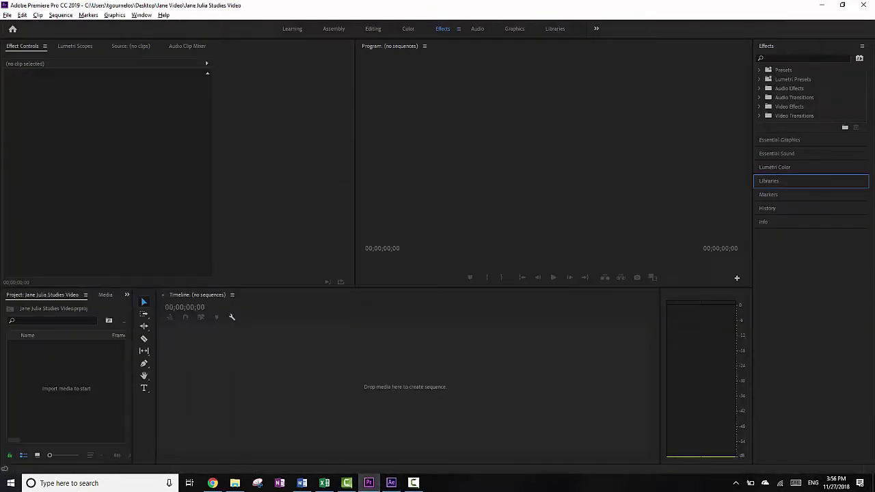
click(234, 483)
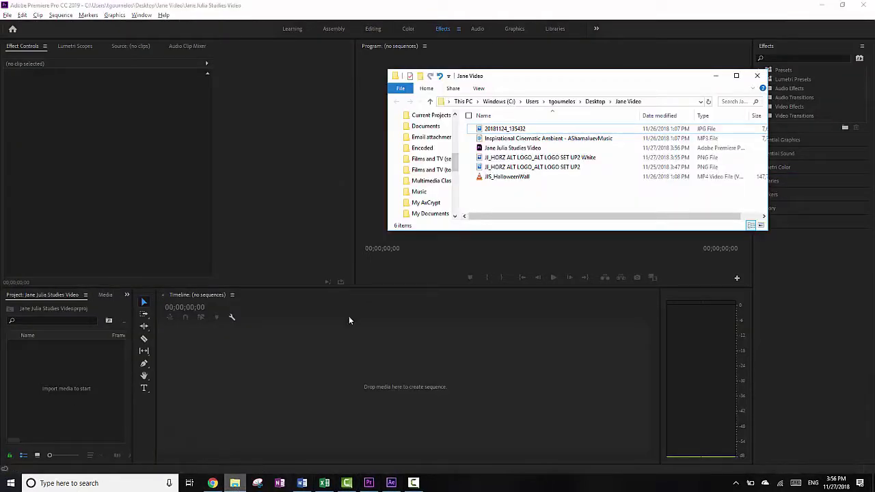
click(508, 178)
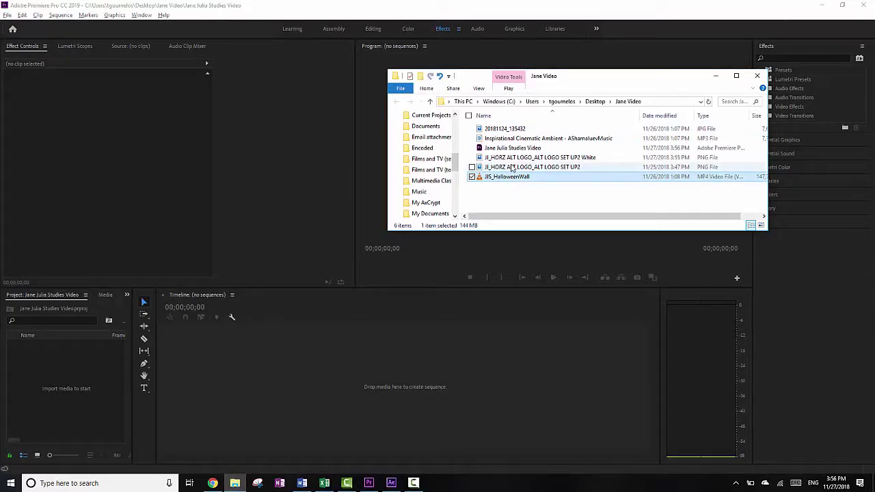
ctrl+click(515, 138)
ctrl+click(513, 129)
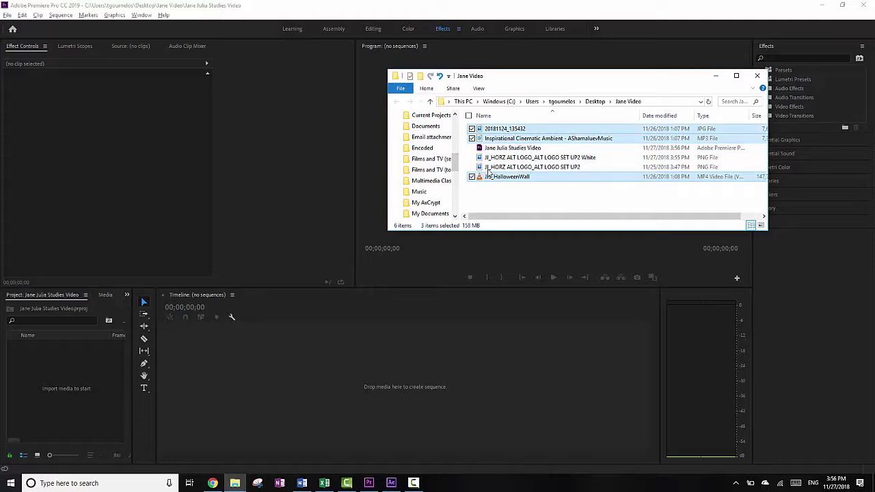
drag(491, 137, 94, 378)
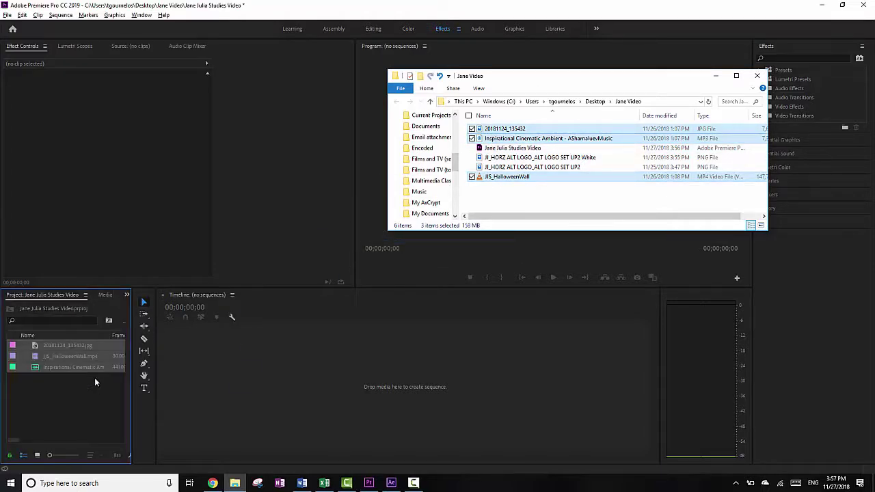
click(75, 389)
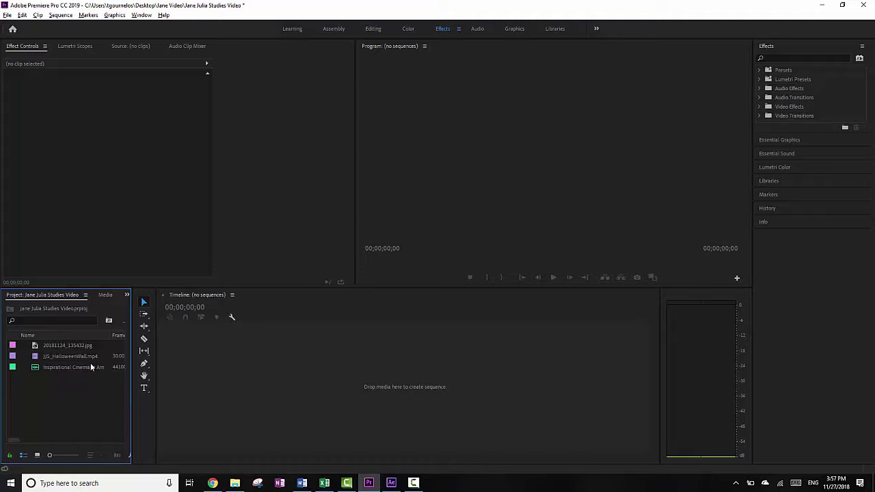
Create Sequence 01 from the Digital SLR > 1080p > DSLR 1080p30 preset.
click(61, 15)
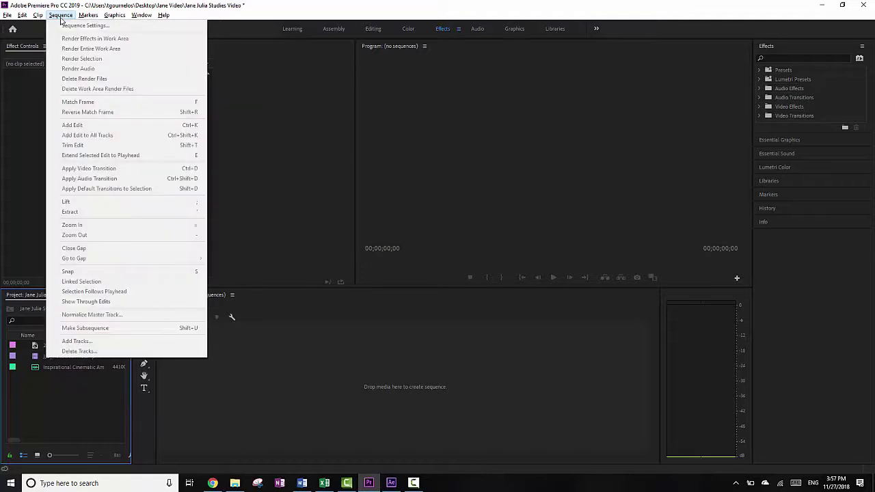
click(54, 17)
click(298, 355)
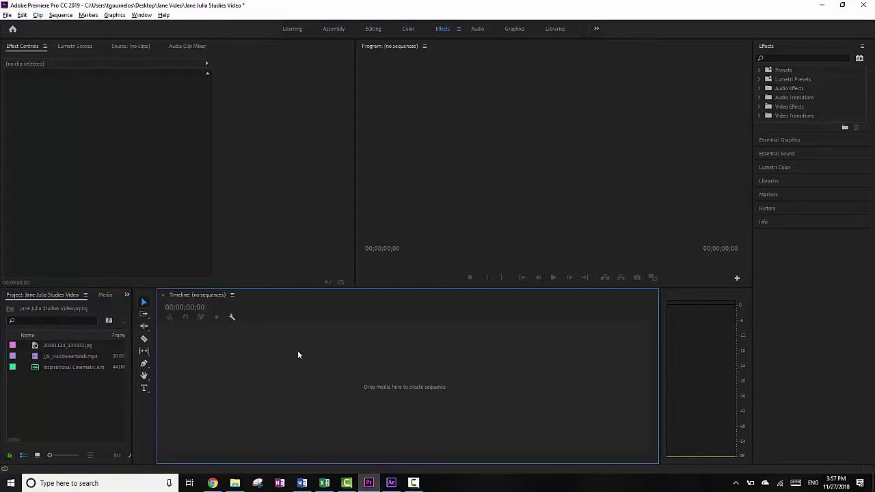
click(9, 14)
mouse_move(28, 25)
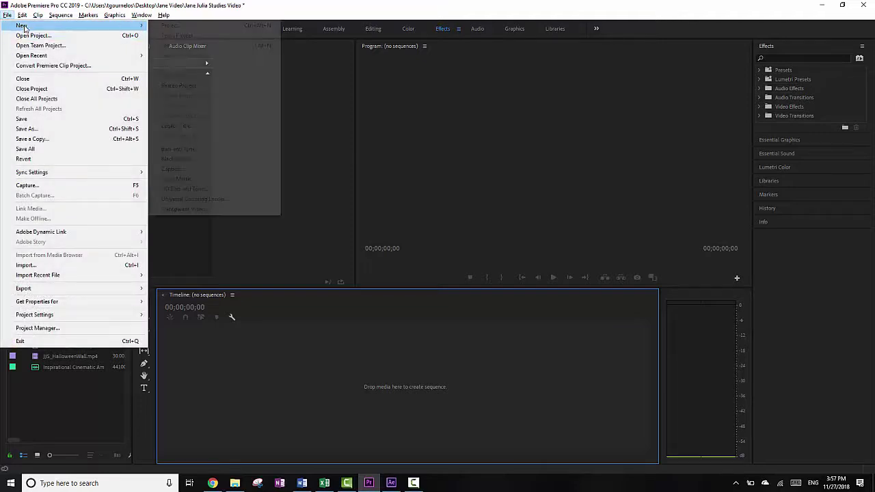
click(194, 47)
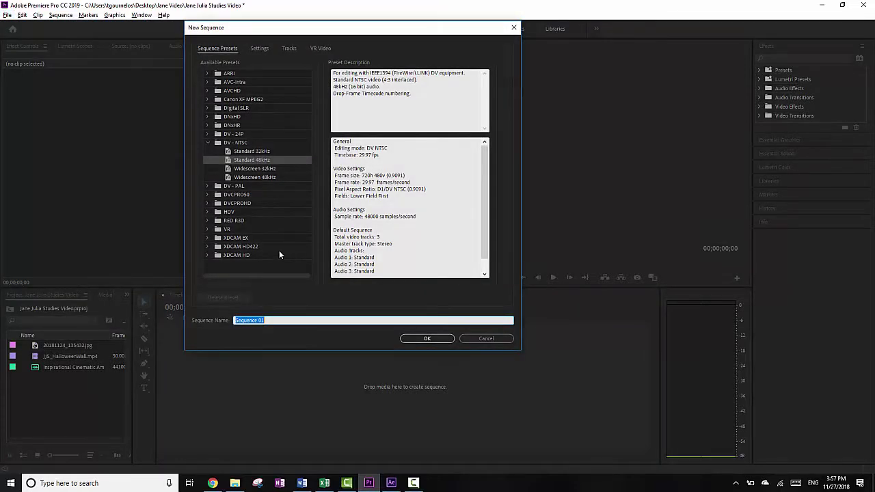
click(206, 108)
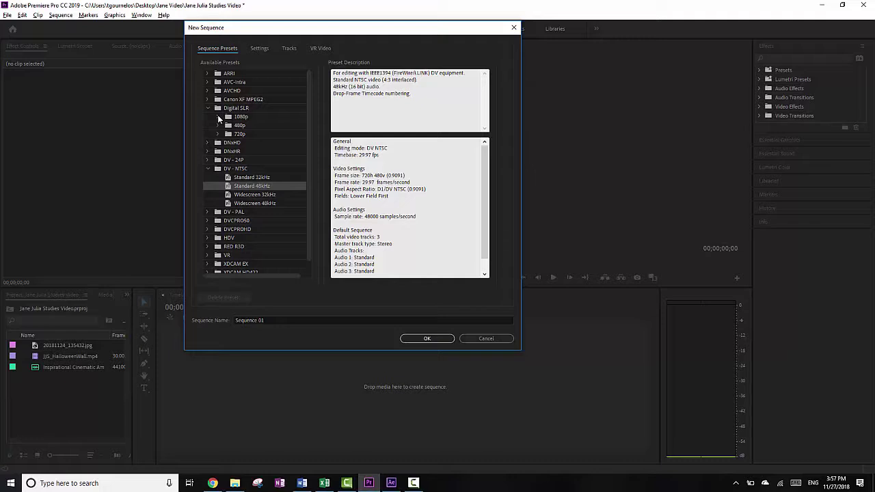
click(217, 116)
click(257, 141)
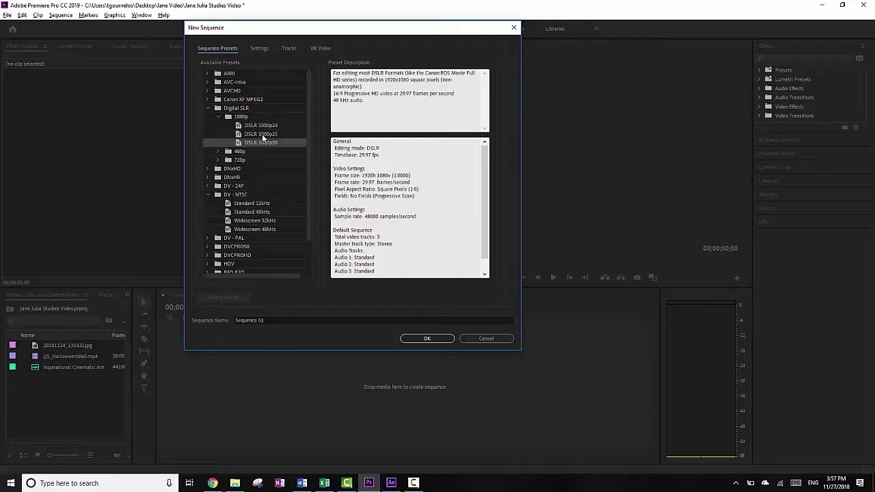
click(427, 338)
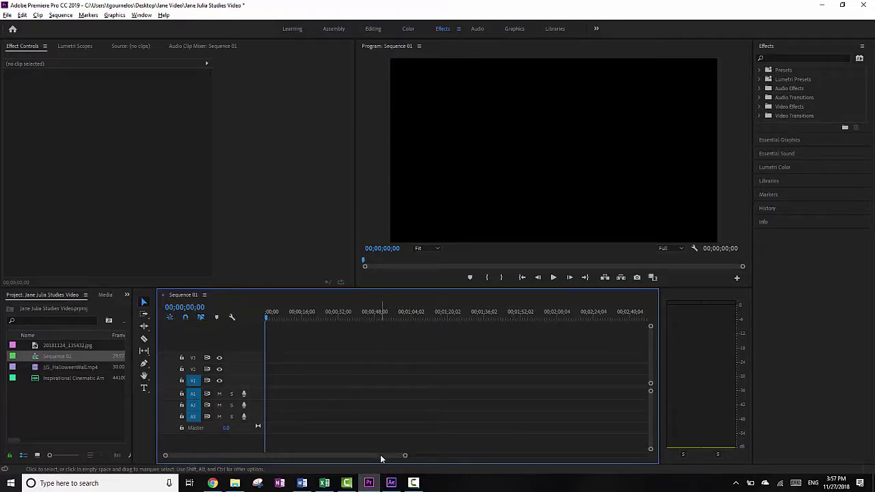
drag(380, 458, 633, 474)
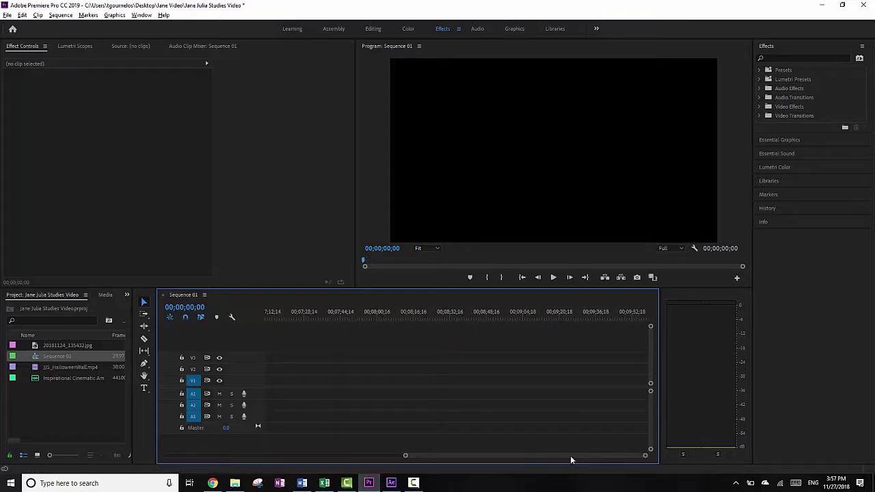
drag(572, 460, 336, 448)
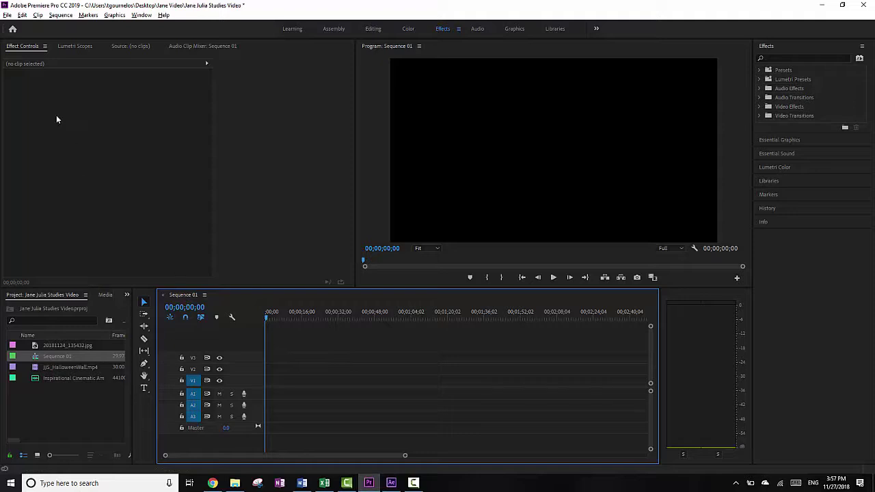
click(61, 15)
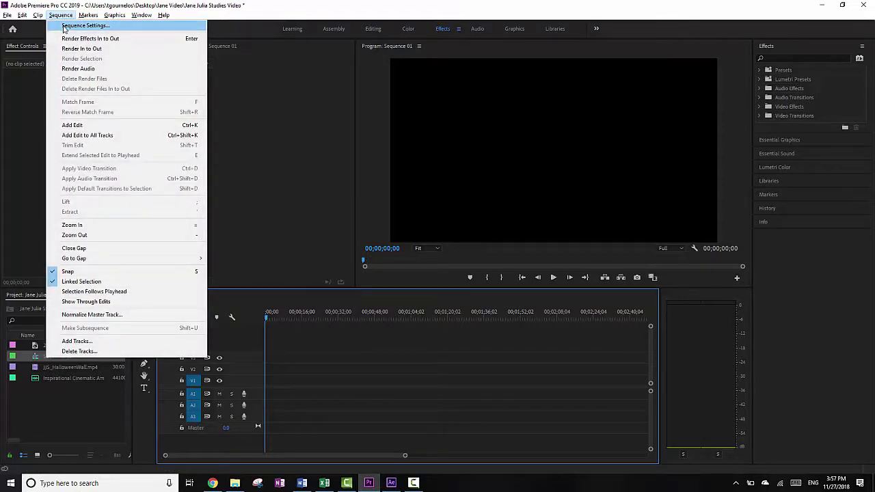
click(76, 25)
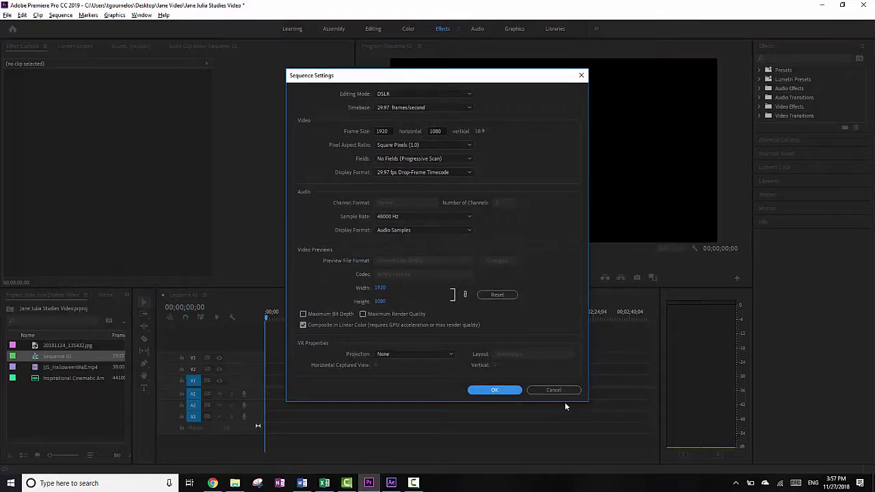
click(504, 392)
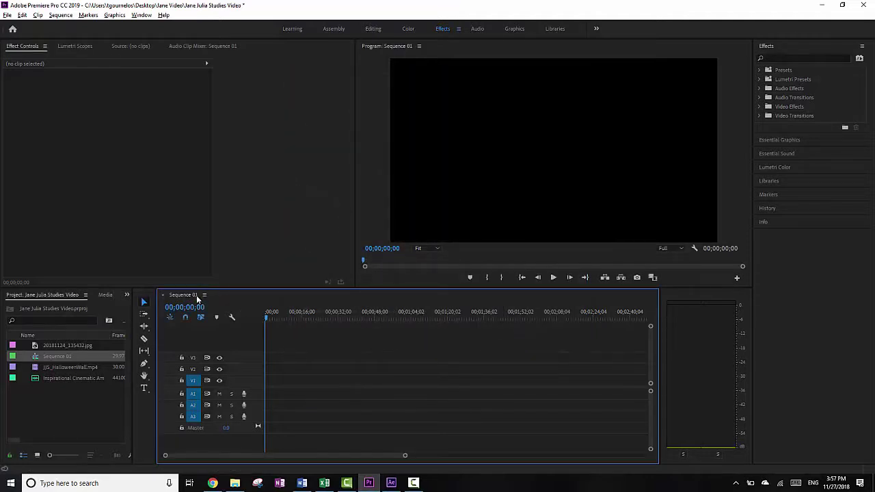
Look through the timeline options and the Edit, Sequence and File menus without changing anything.
click(203, 295)
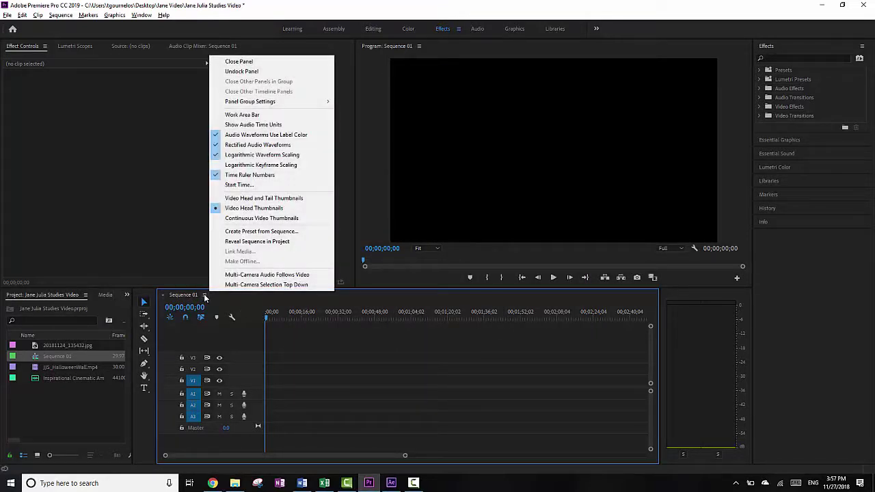
click(203, 295)
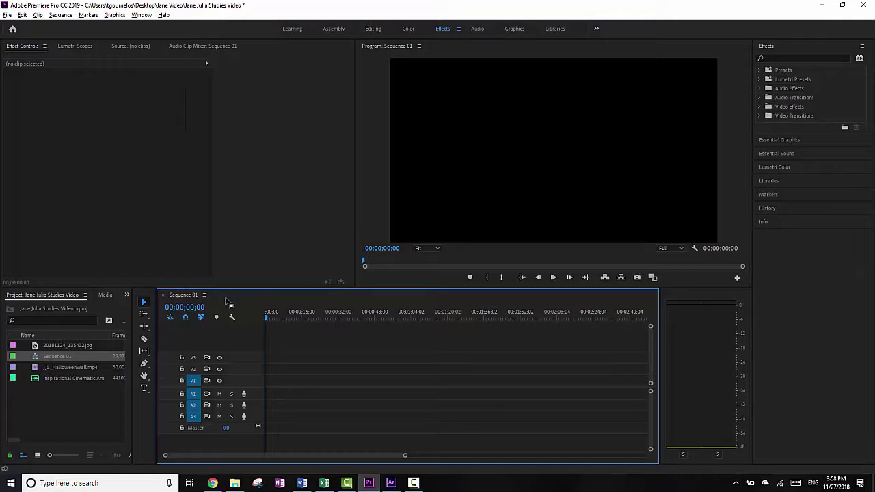
click(22, 15)
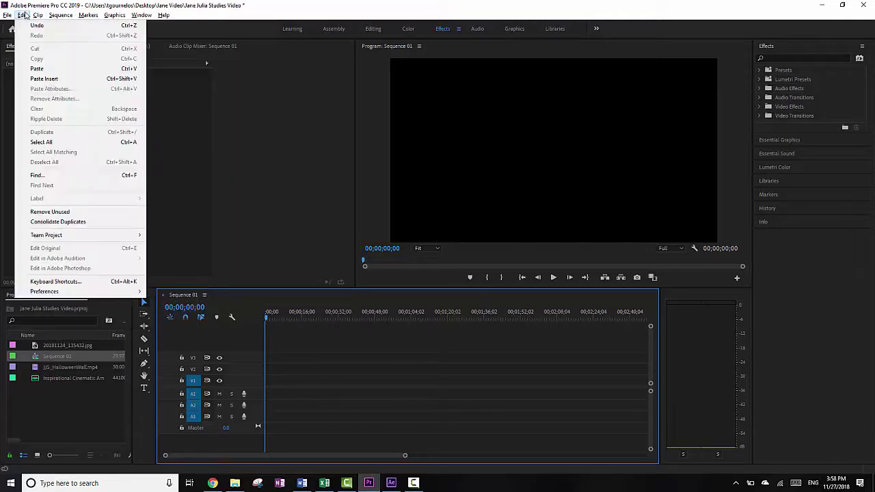
mouse_move(67, 14)
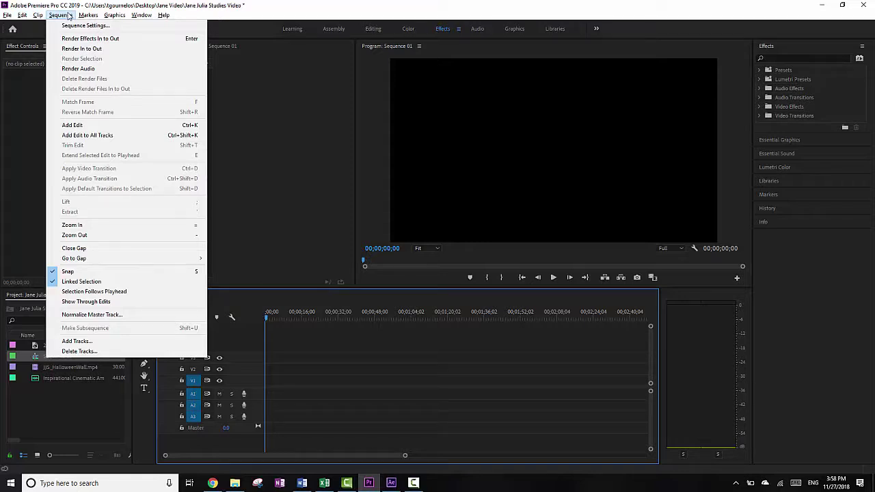
click(69, 15)
click(8, 15)
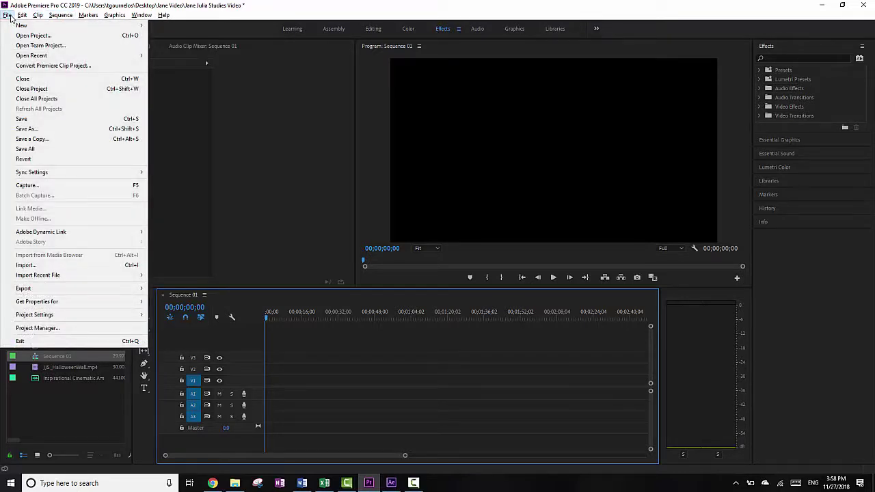
click(8, 15)
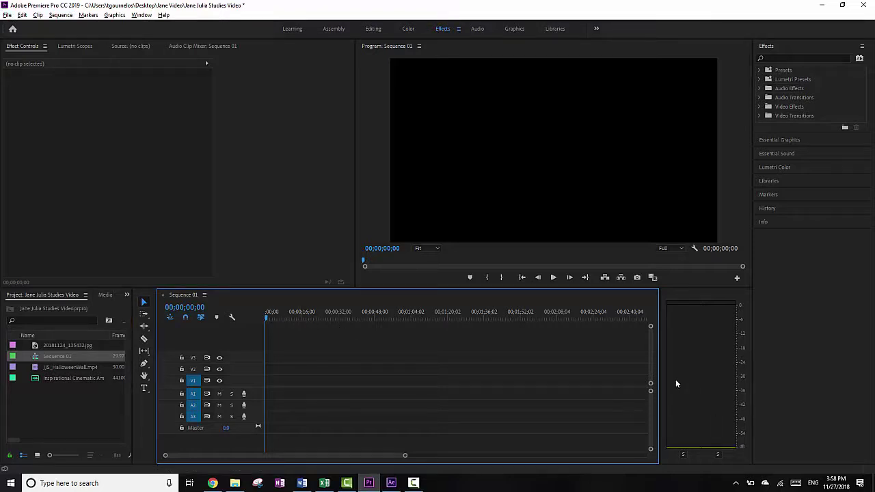
Shrink the audio meters so the timeline panel gets wider.
drag(660, 378, 694, 378)
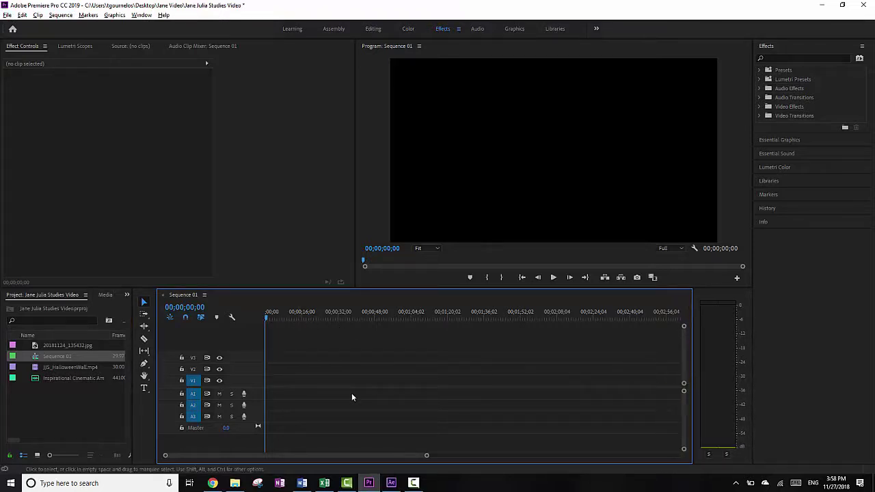
right_click(192, 295)
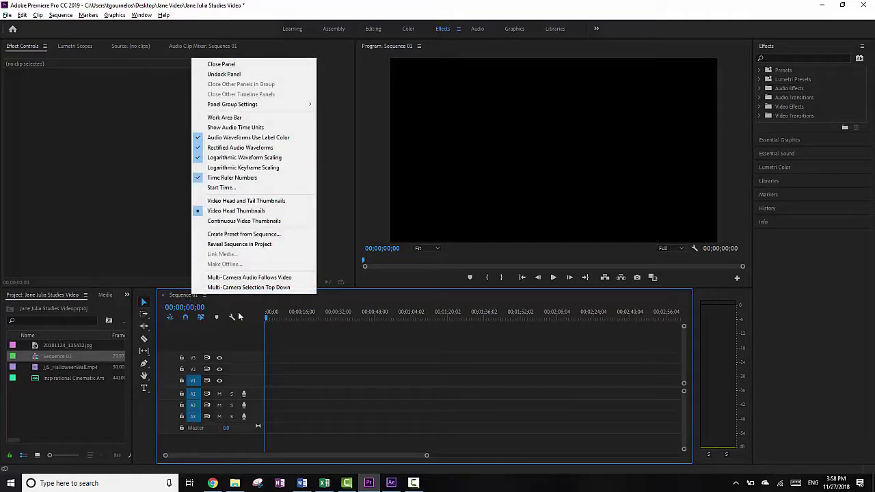
click(329, 299)
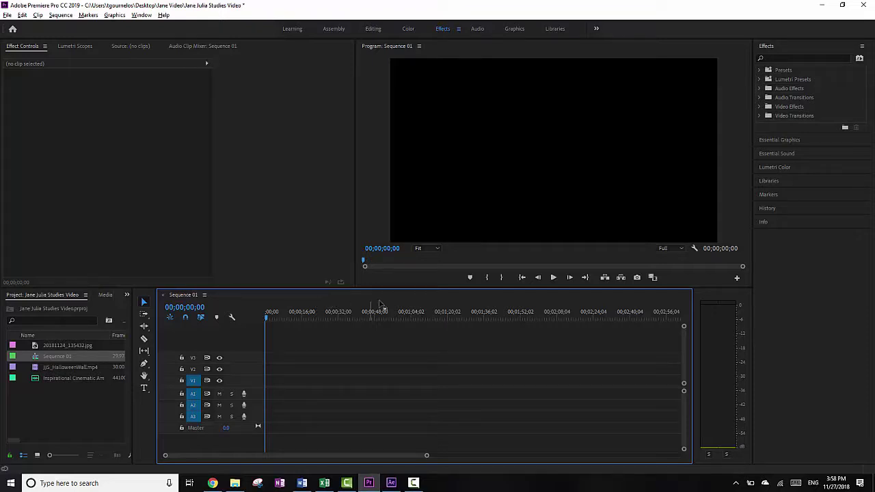
Place JJS_HalloweenWall.mp4 at the start of V1 and change the sequence settings to match the clip.
click(47, 368)
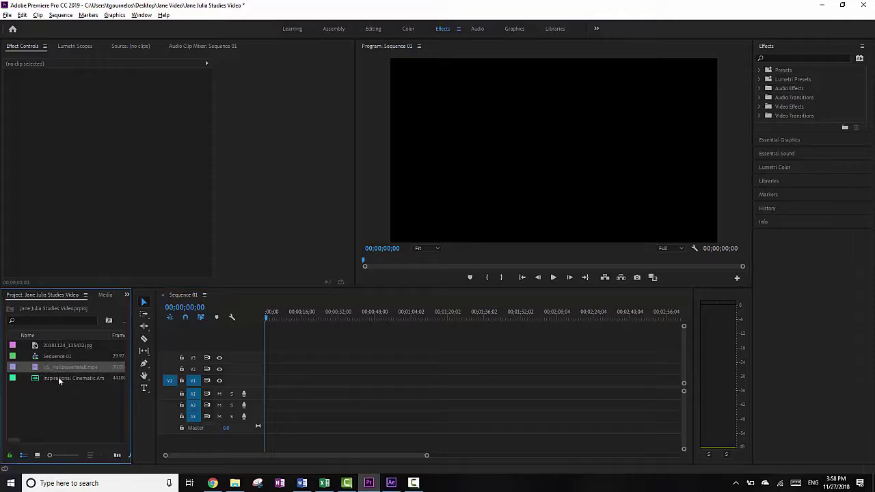
drag(247, 389, 267, 386)
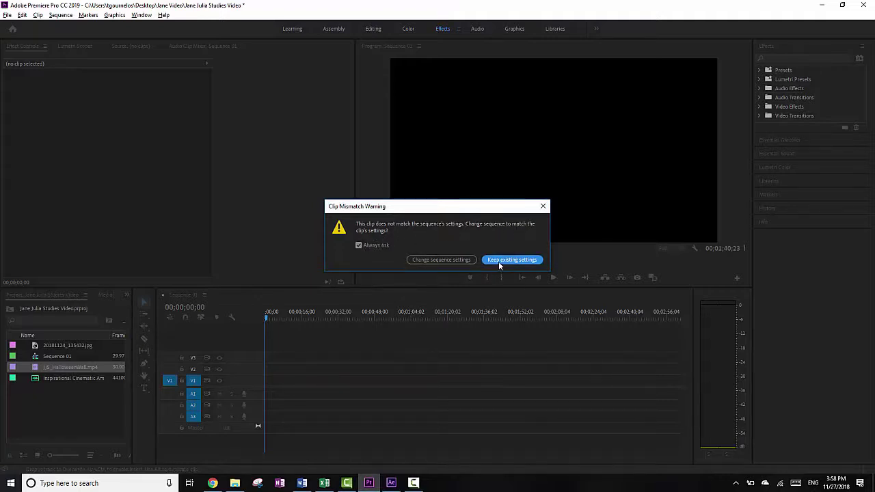
click(447, 259)
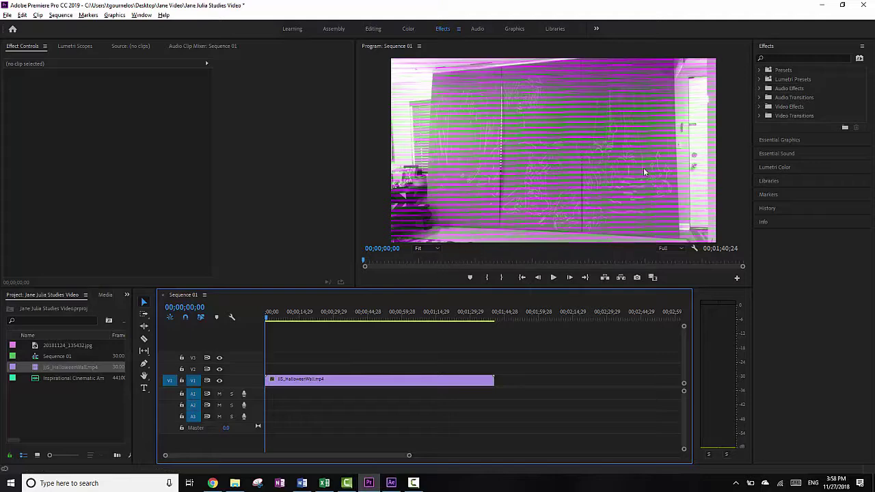
Scrub through the HalloweenWall clip, keeping playback resolution at Full.
click(276, 320)
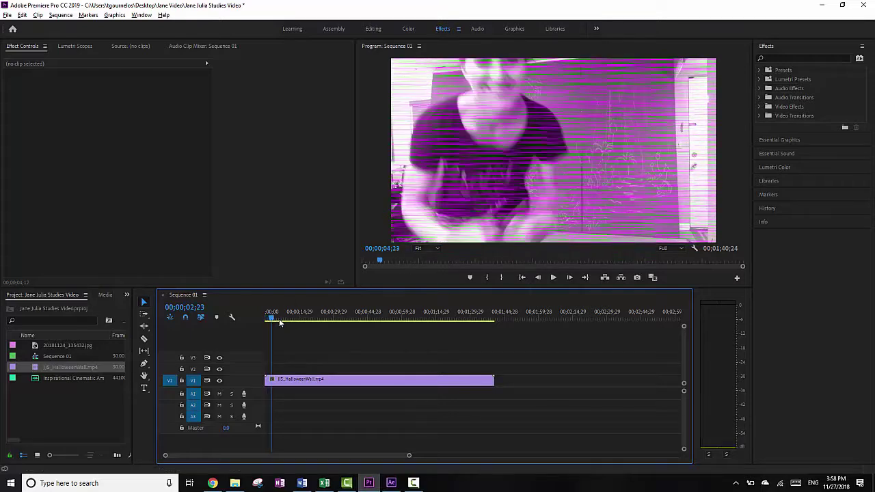
drag(279, 318, 256, 317)
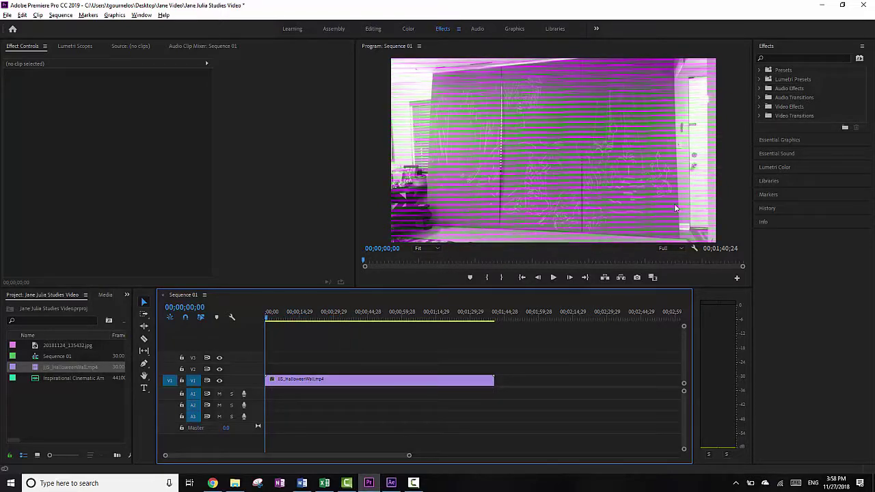
click(681, 248)
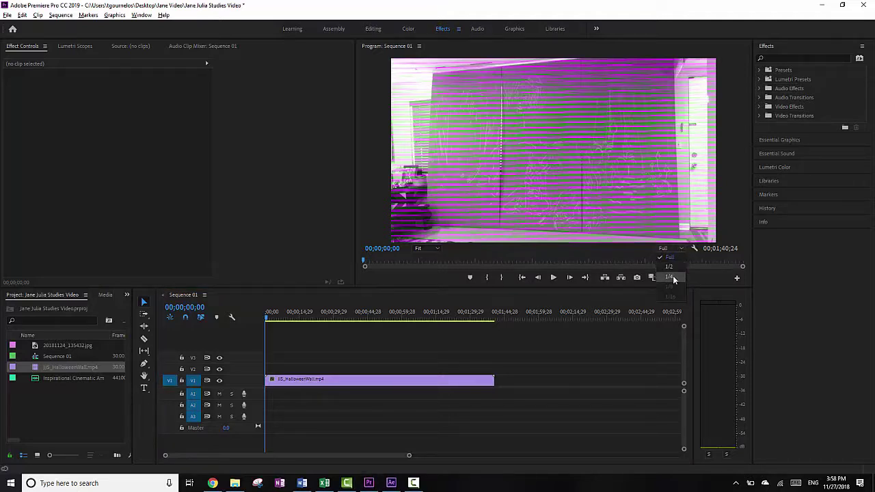
click(630, 248)
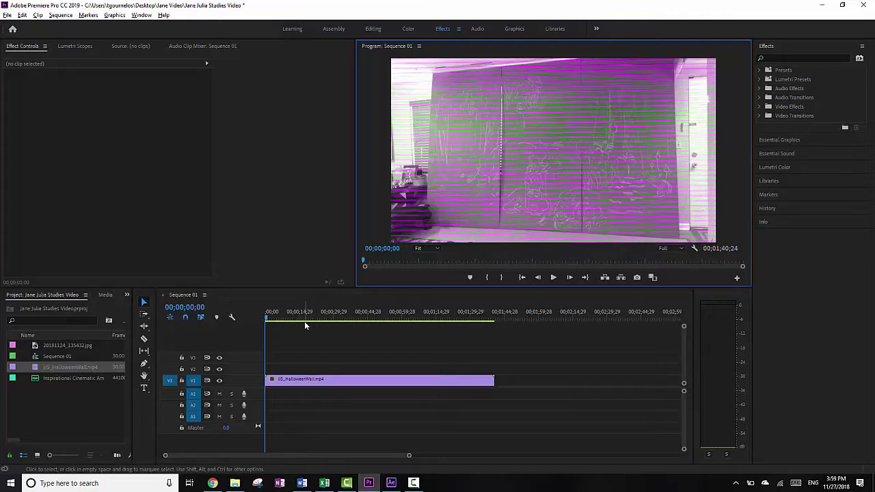
Play the sequence, return to the start, and place the Inspirational Cinematic music on A1.
key(space)
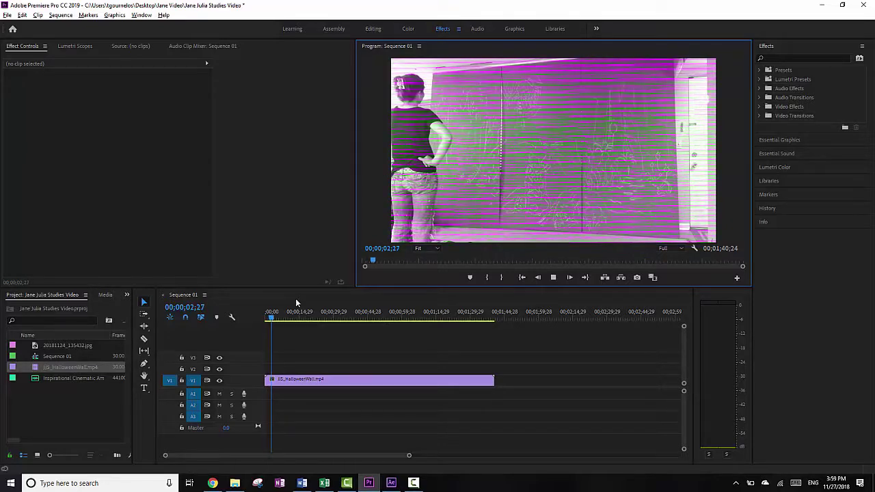
key(space)
drag(272, 316, 266, 320)
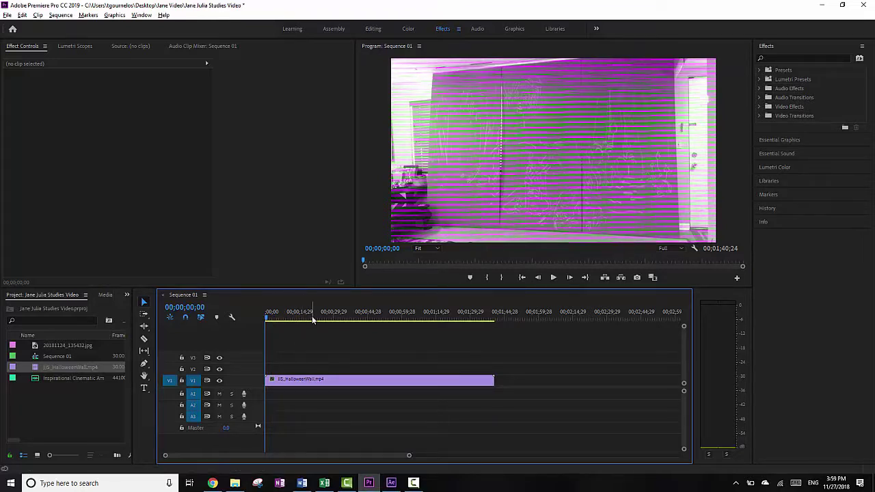
drag(59, 380, 271, 395)
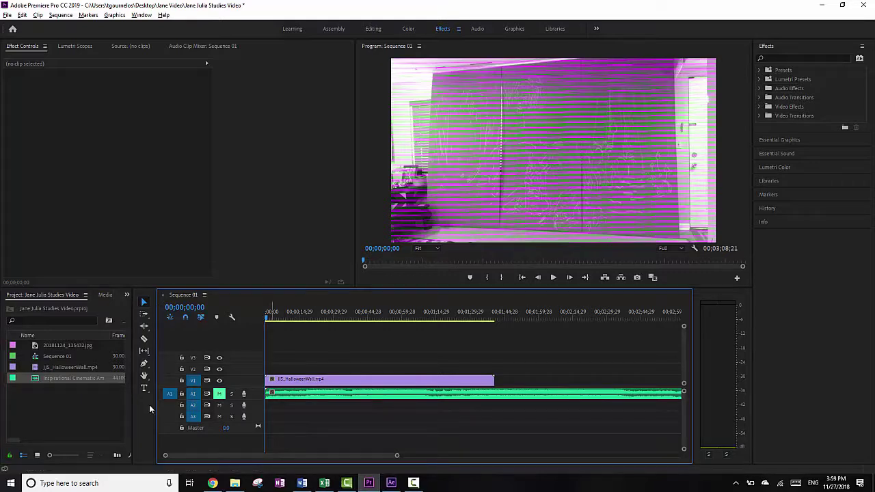
Place 20181124_135432.jpg on V2, snapping its start to the end of the HalloweenWall clip.
drag(38, 347, 499, 369)
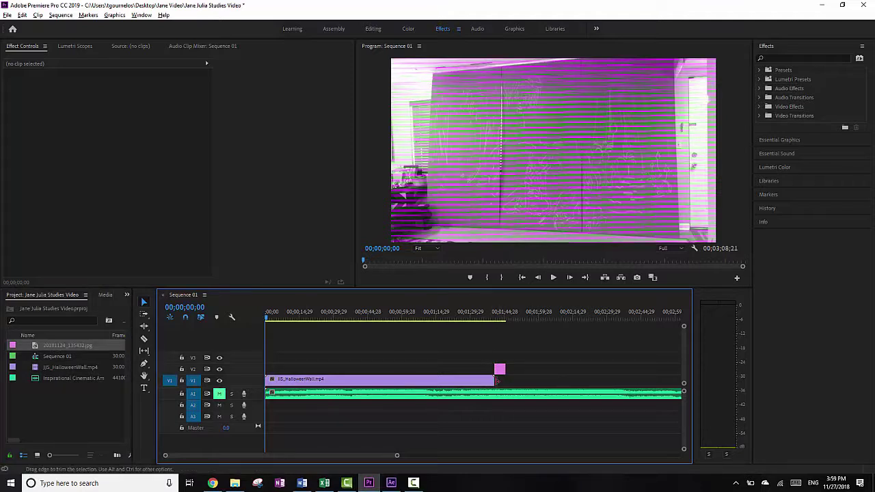
click(490, 316)
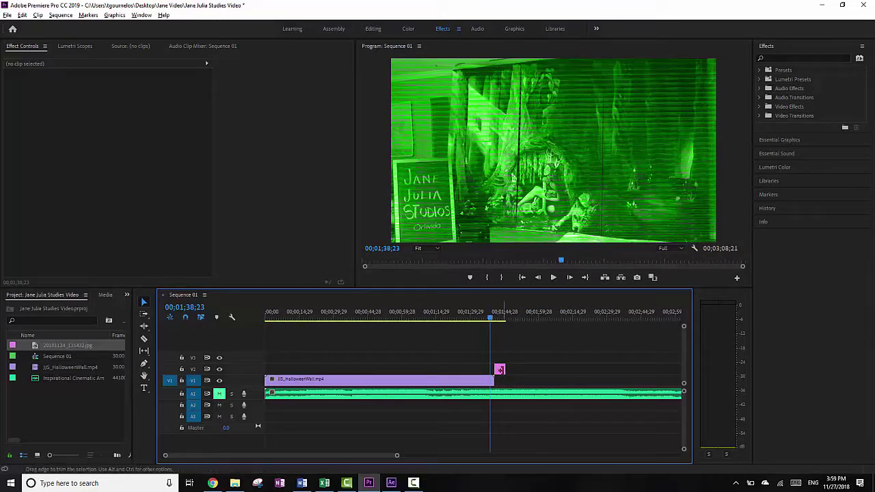
click(486, 317)
click(490, 318)
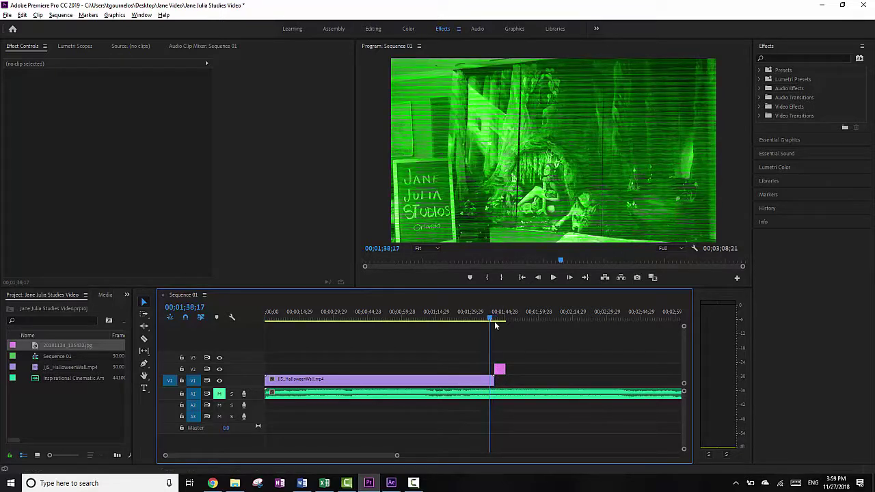
drag(501, 373, 497, 373)
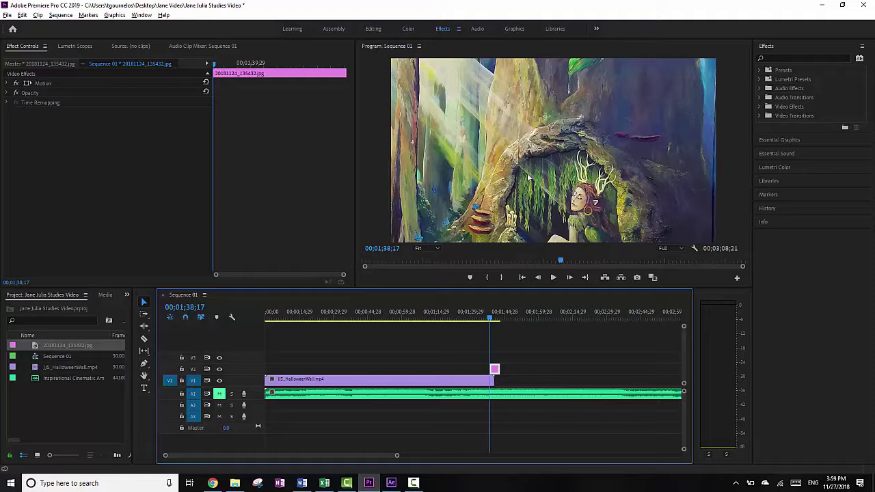
Zoom the Program monitor to 10% and scale the mural photo down to fit the frame.
click(426, 248)
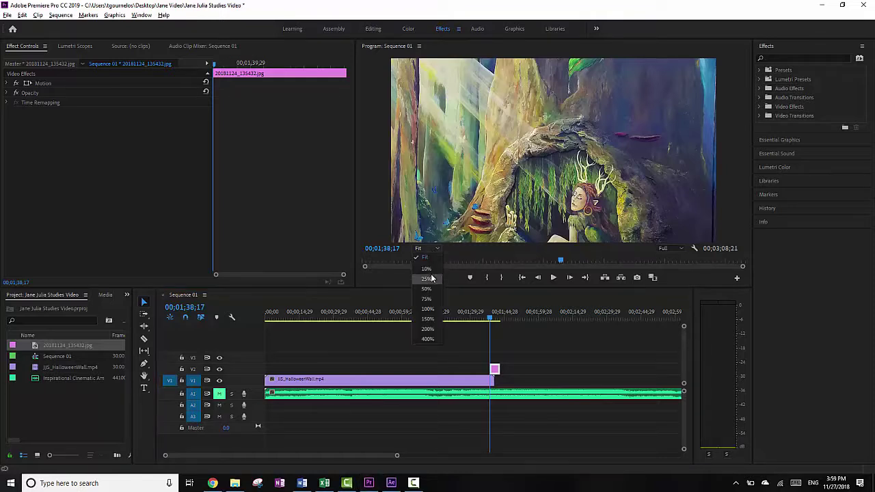
click(430, 277)
click(427, 248)
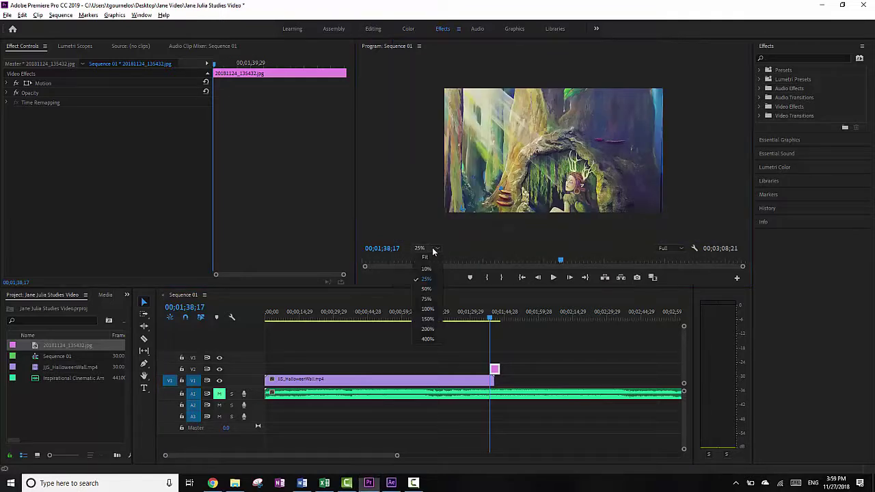
click(426, 269)
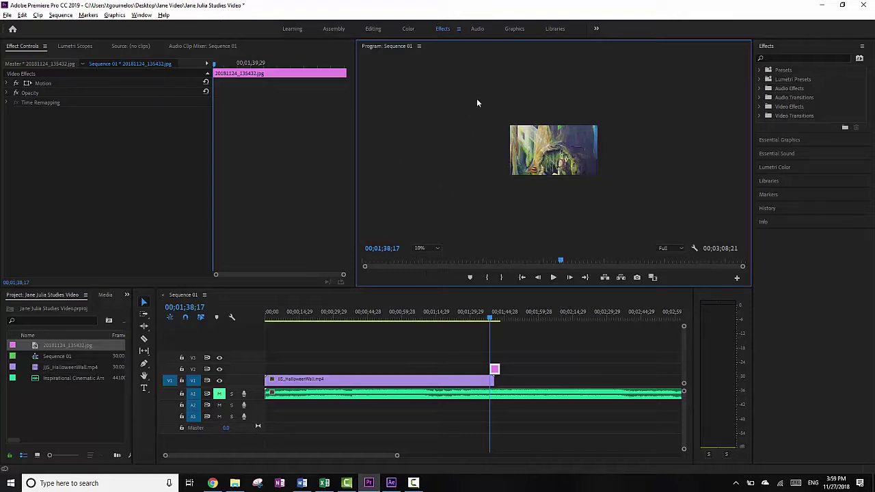
double_click(542, 160)
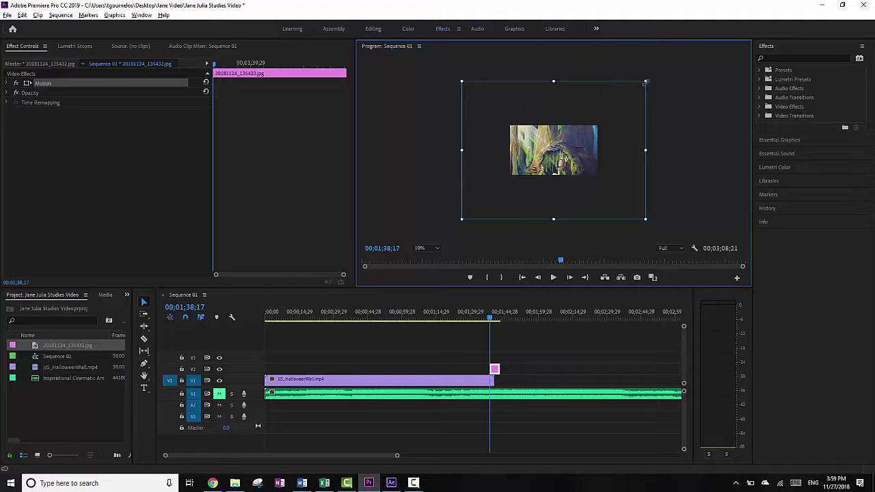
drag(645, 82, 609, 126)
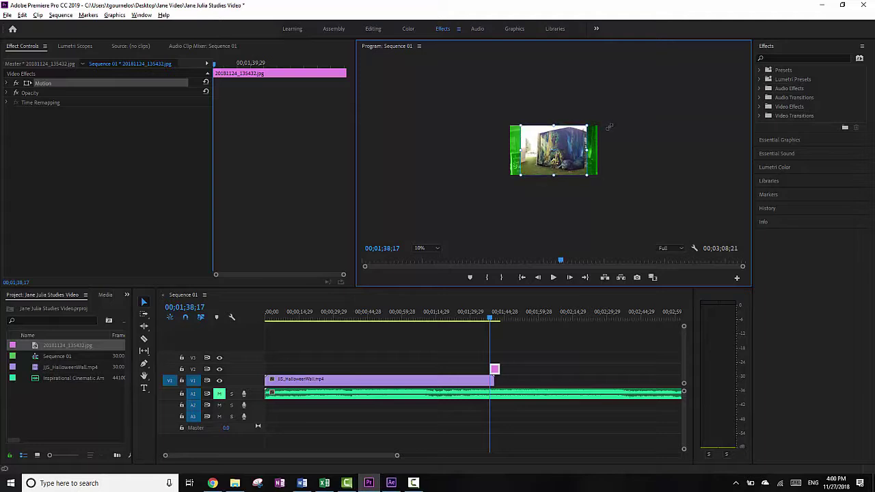
click(478, 177)
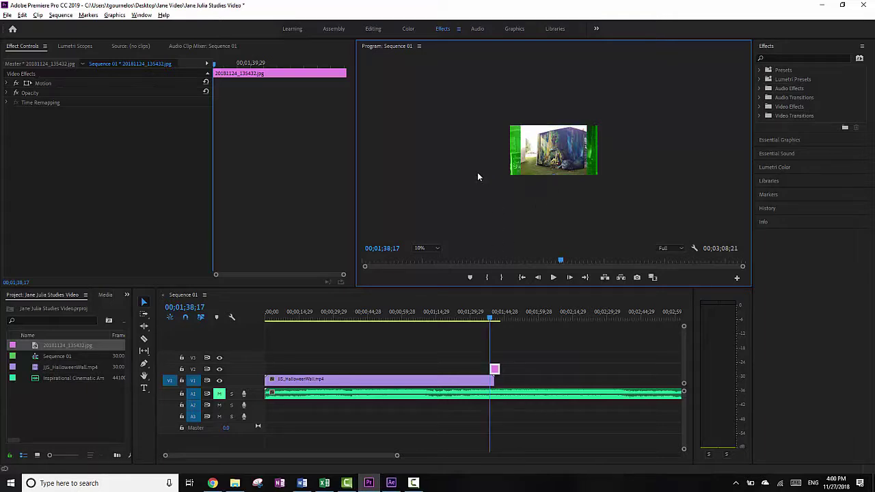
Set the monitor zoom back to Fit, return to the sequence start, and switch to After Effects.
click(423, 251)
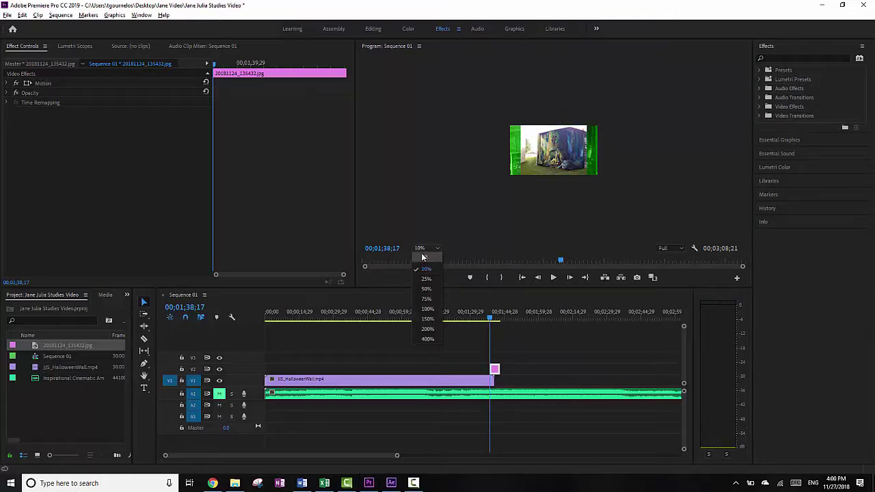
click(422, 258)
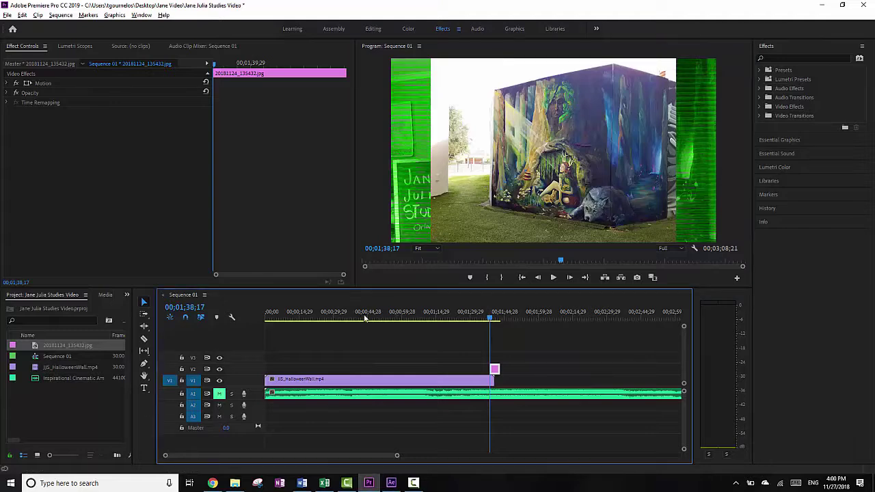
click(292, 316)
key(Home)
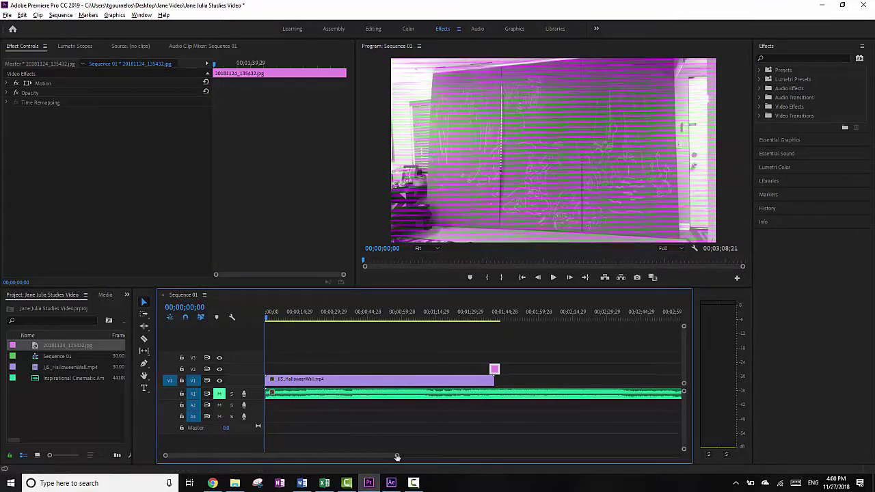
click(392, 484)
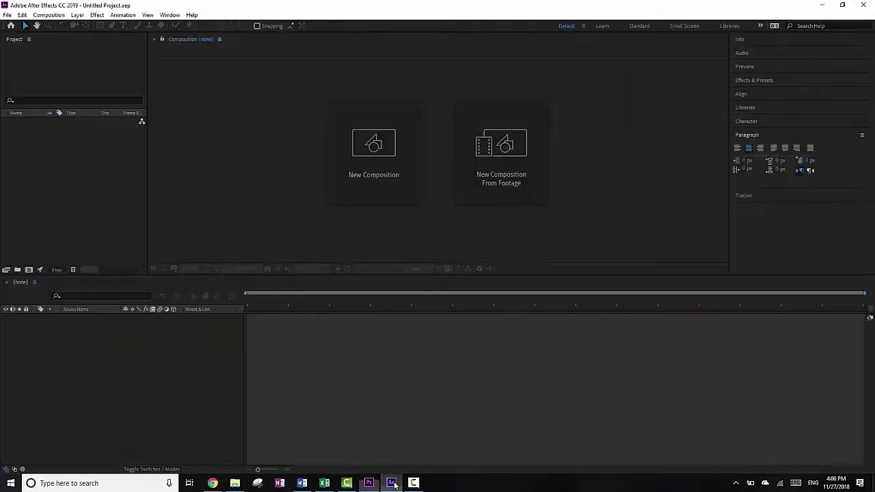
Create a new 1920×1080, 29.97 fps, 30-second composition named Jane Titles.
click(374, 146)
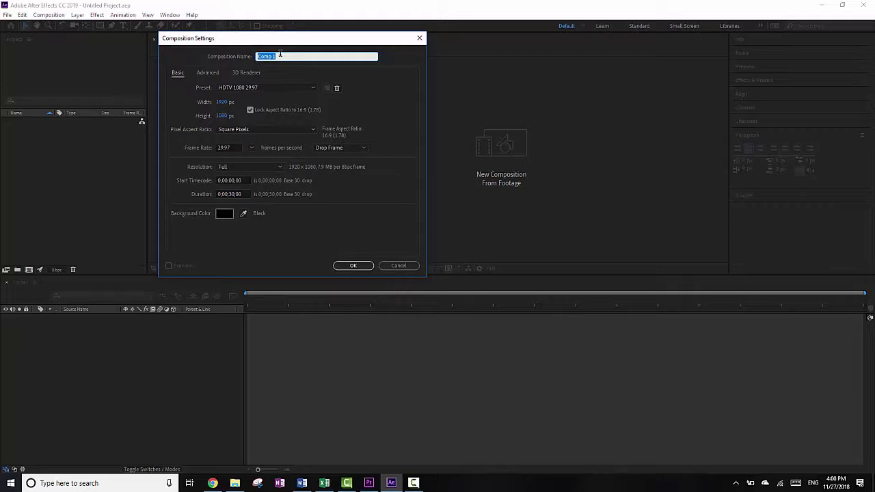
text(Jane Titles)
click(352, 266)
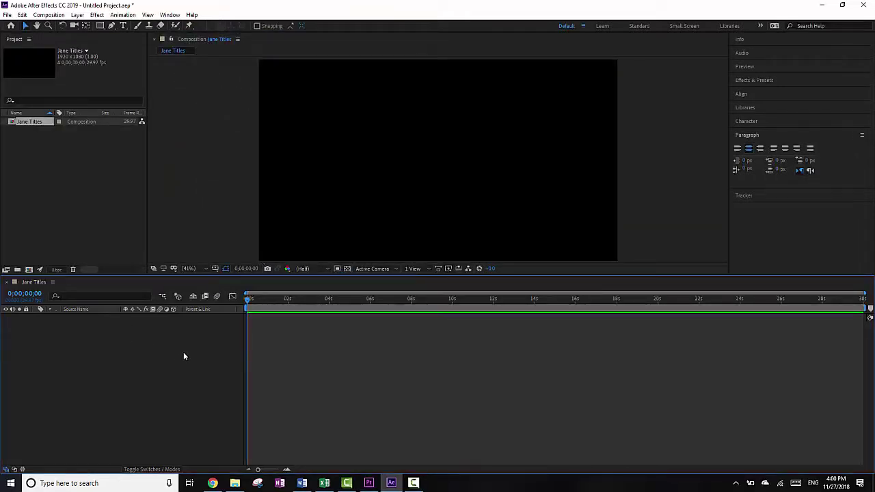
Drag JJ_HORZ ALT LOGO_ALT LOGO SET UP2 White.png from the Jane Video folder into Jane Titles.
click(234, 483)
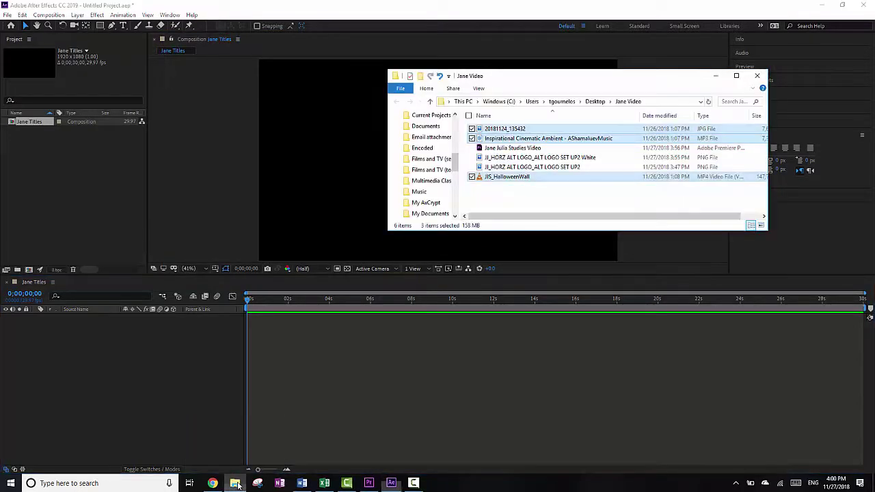
click(483, 198)
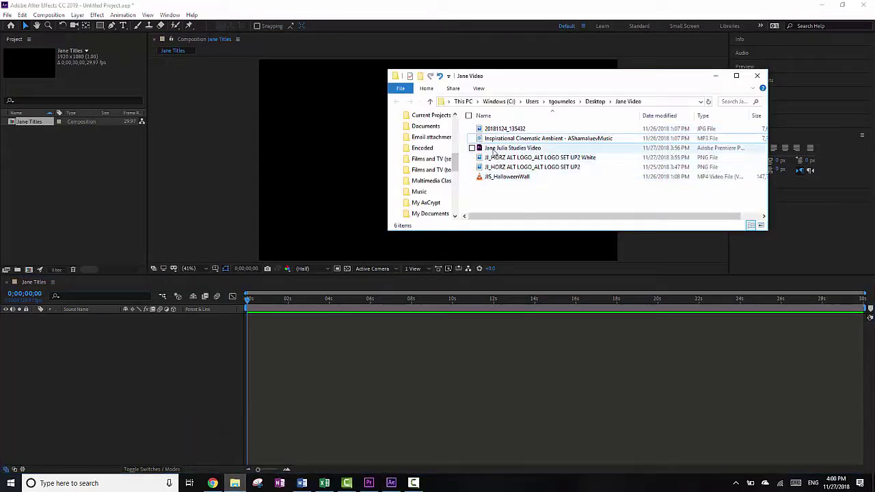
drag(510, 157, 137, 387)
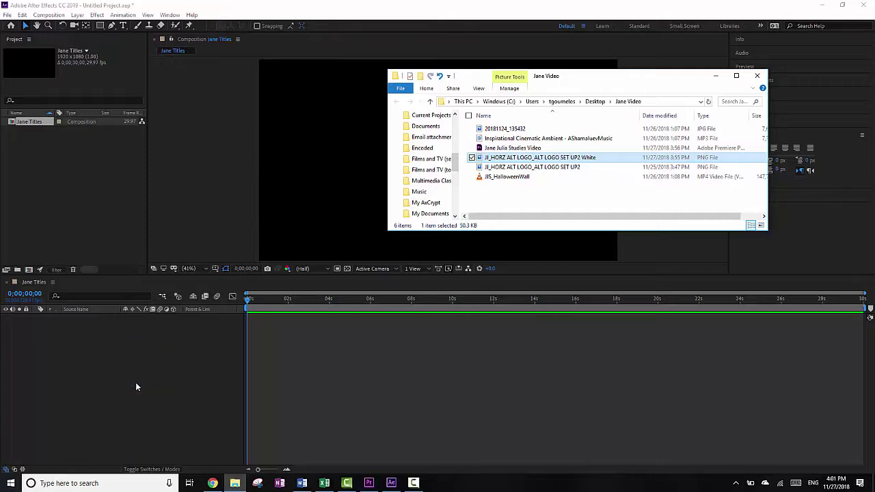
drag(135, 387, 135, 387)
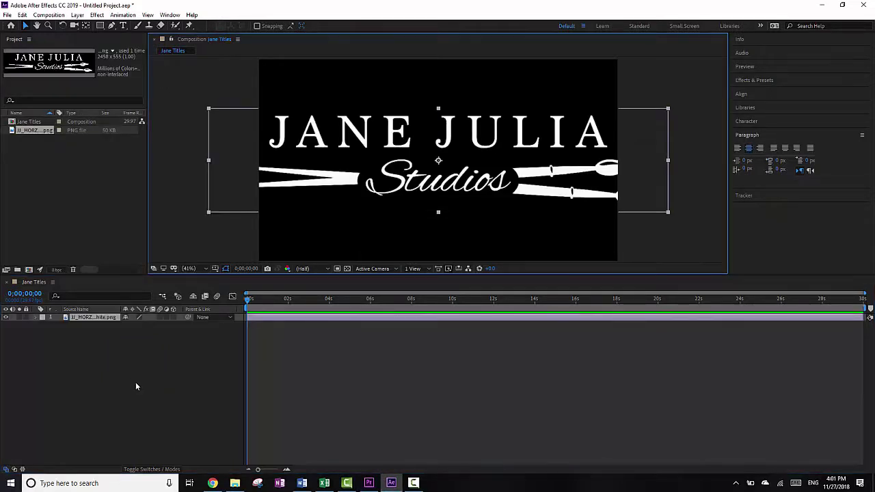
click(7, 15)
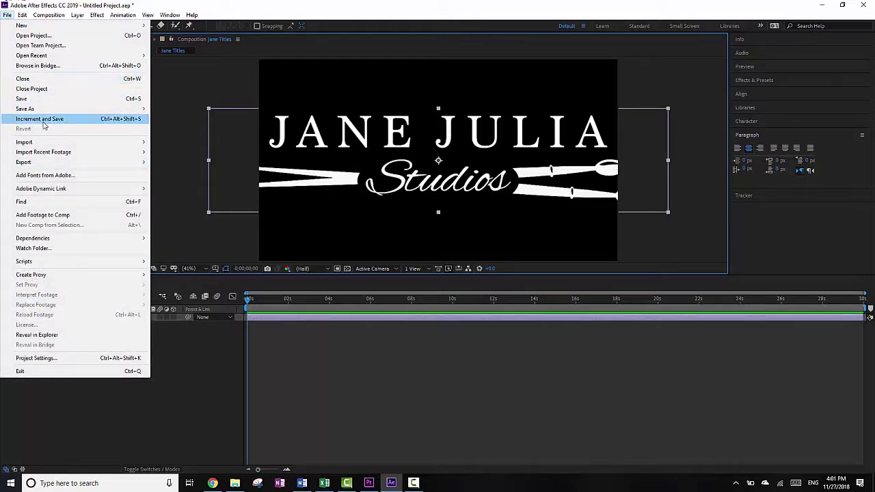
mouse_move(44, 142)
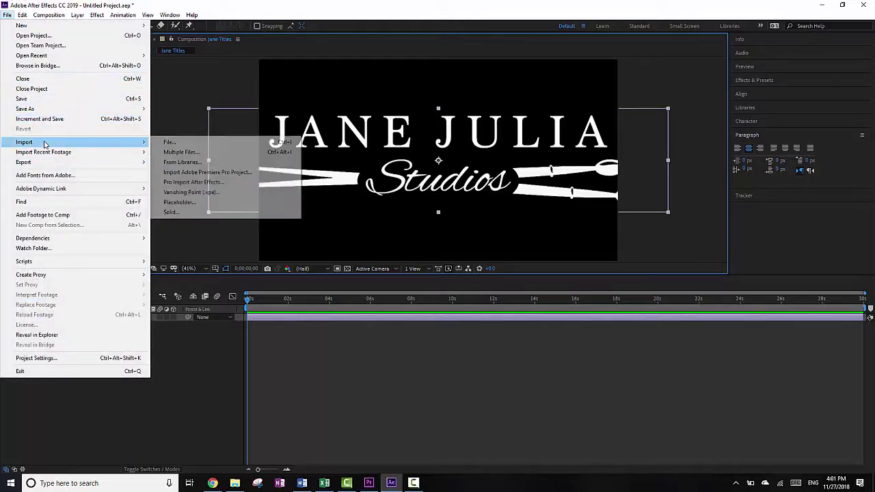
click(164, 141)
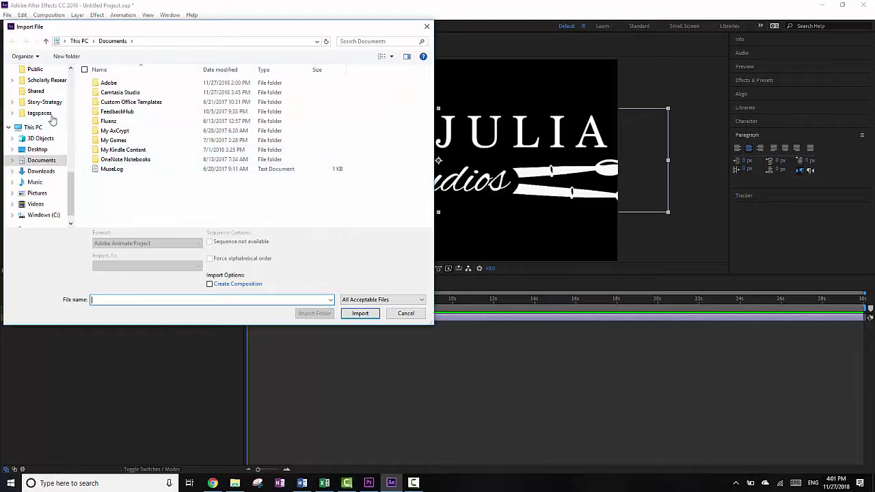
scroll(43, 109, down, 5)
scroll(43, 109, up, 8)
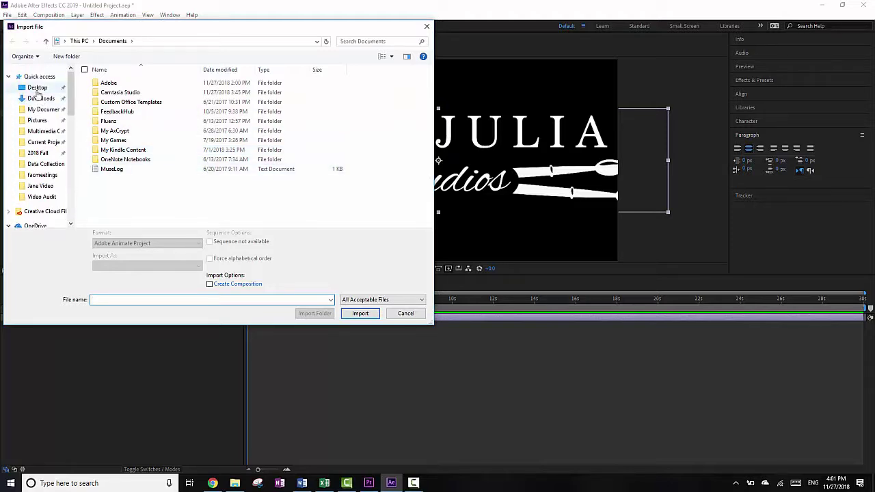
click(37, 89)
double_click(111, 91)
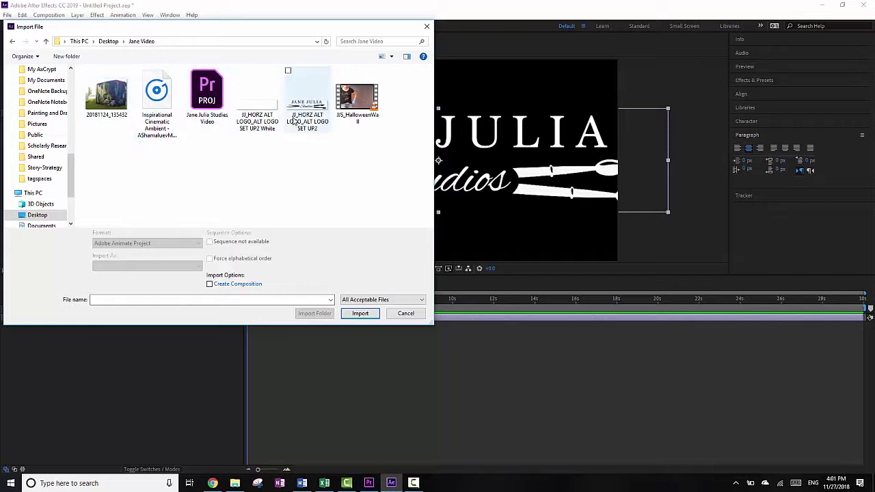
click(406, 313)
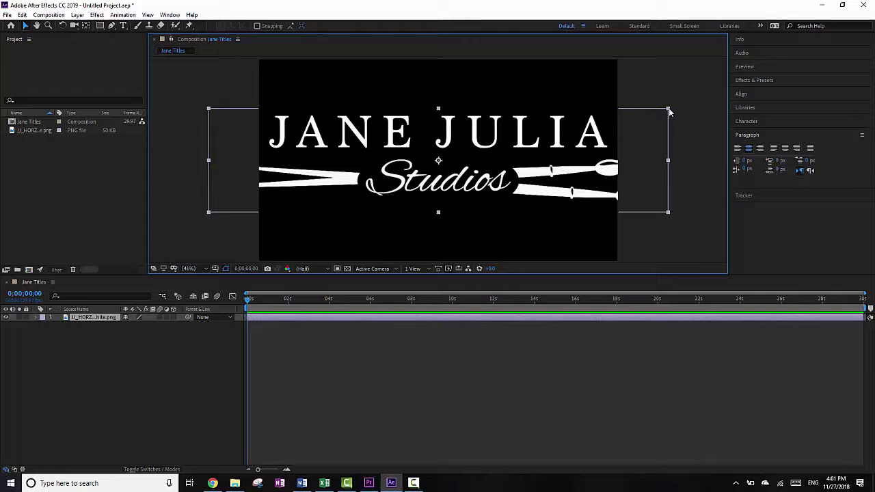
Scale the white logo down and move it near the top of the Jane Titles frame.
drag(669, 111, 602, 141)
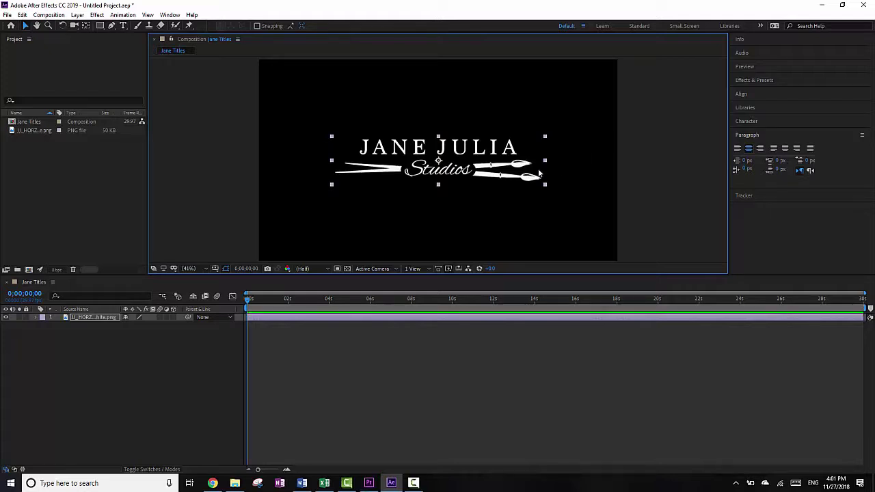
drag(464, 164, 471, 130)
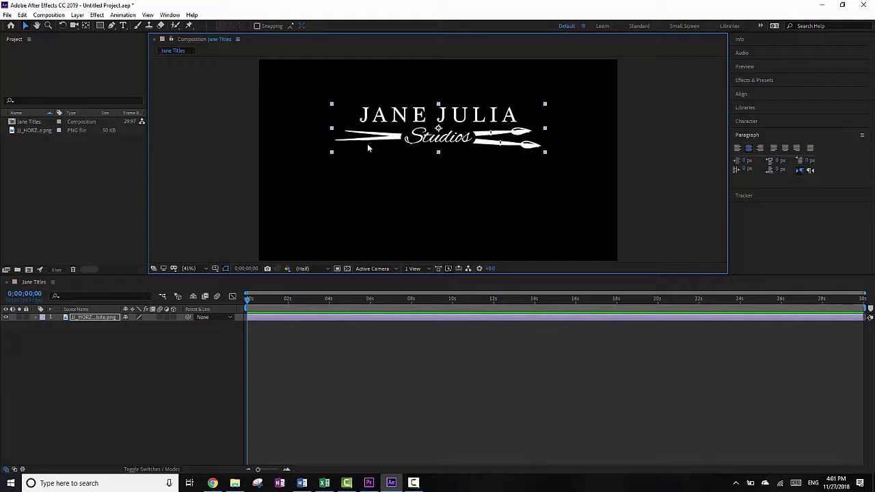
click(240, 173)
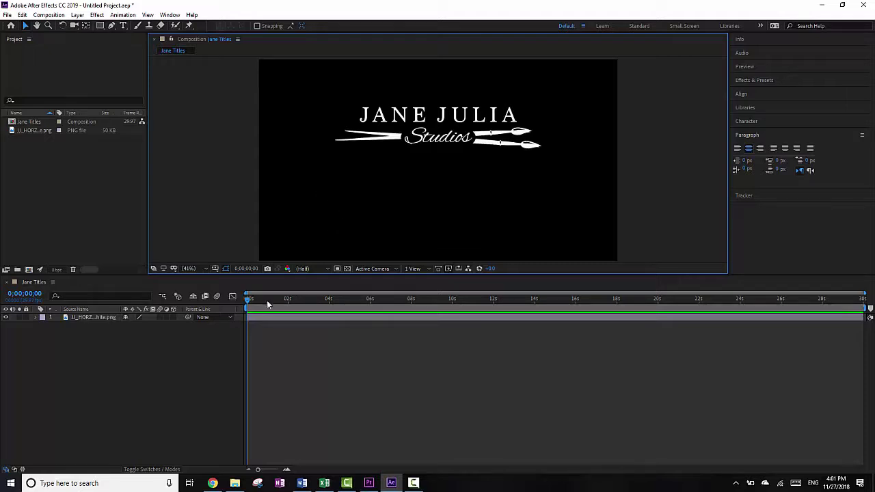
Add a two-line text layer reading 'Halloween Mural' and 'October 2018' below the logo.
click(124, 25)
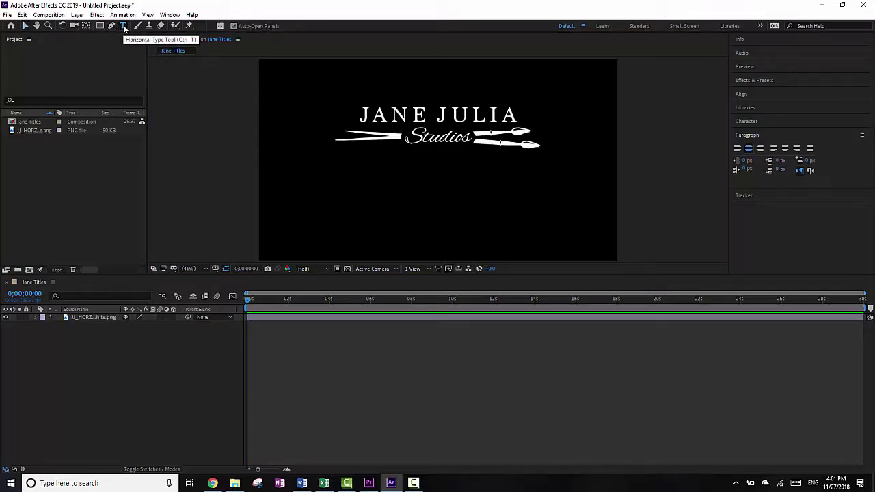
click(372, 194)
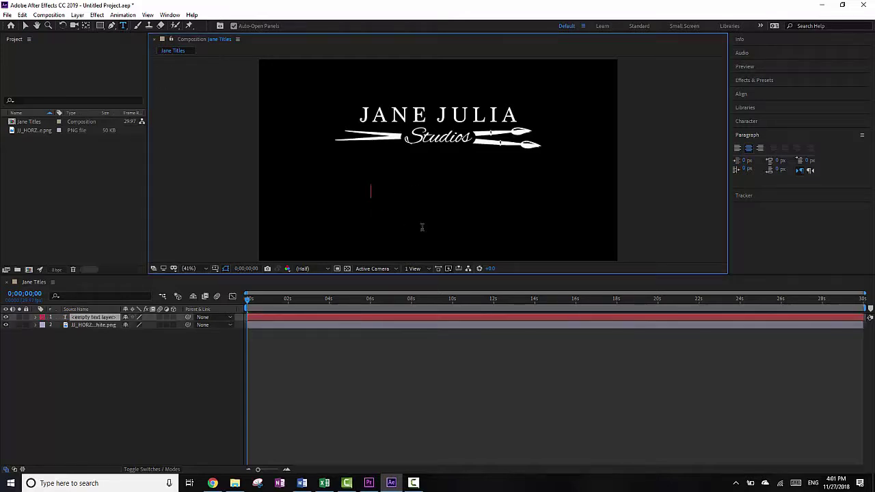
text(Halloween Mural )
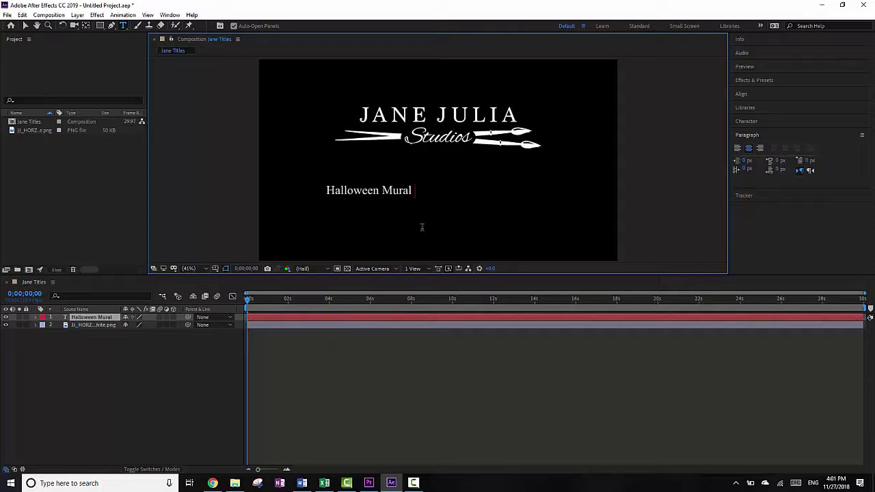
text(O)
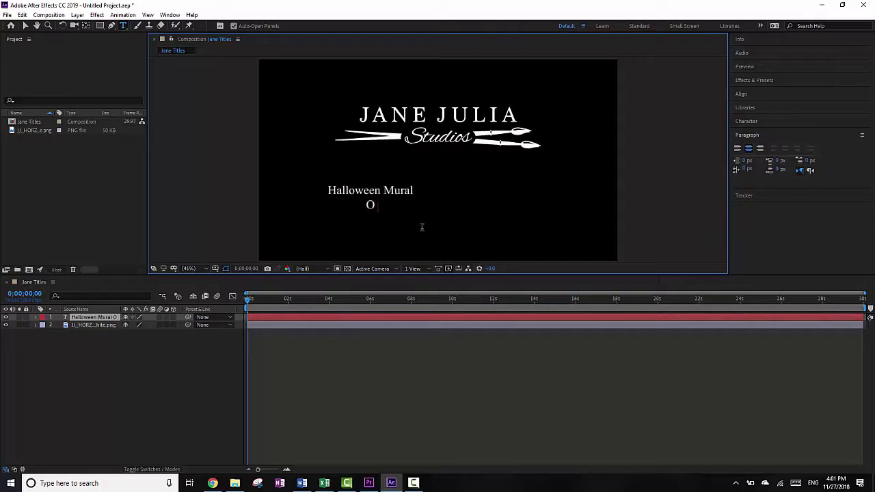
text(ctober 2018)
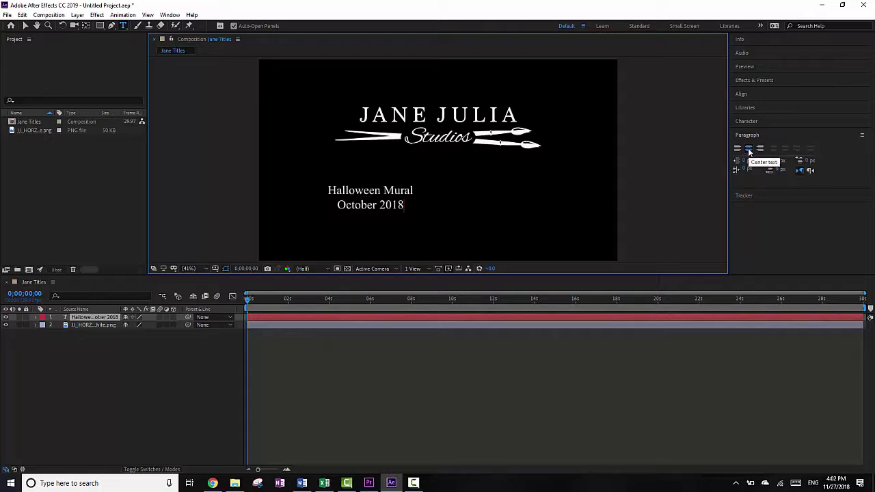
click(761, 121)
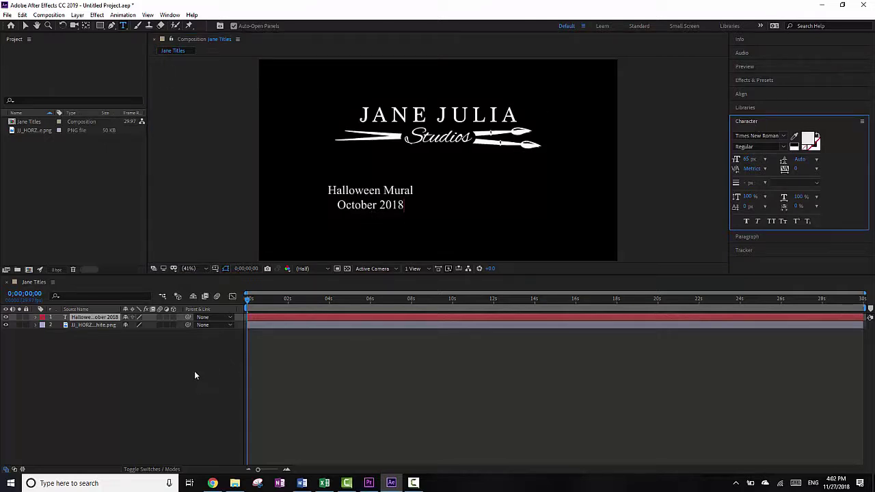
Set the 'Halloween Mural' line's font size to 73 px.
click(391, 204)
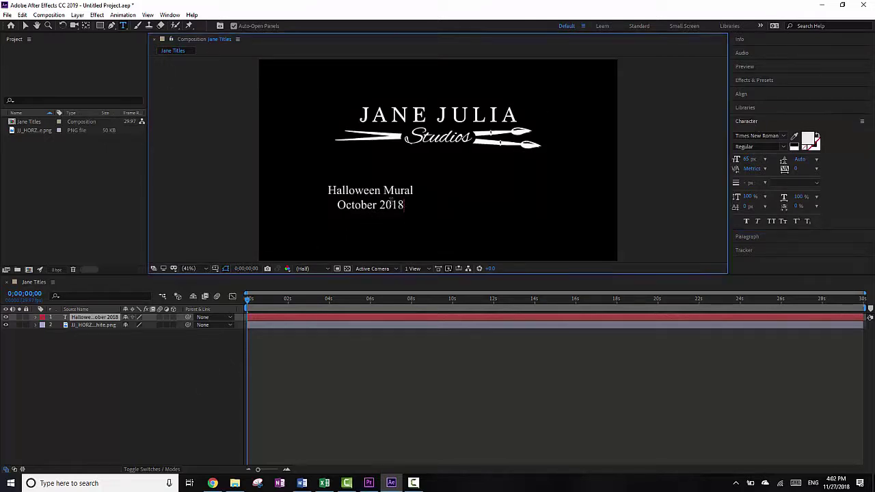
drag(404, 204, 380, 203)
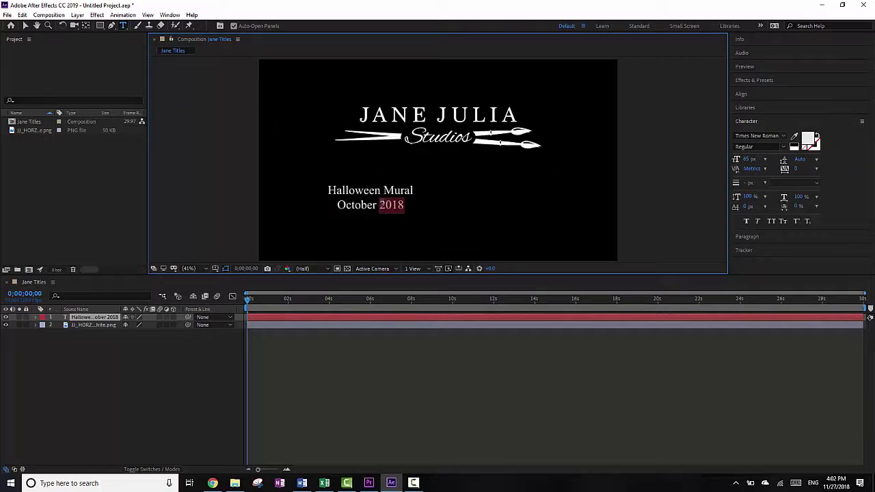
triple_click(373, 191)
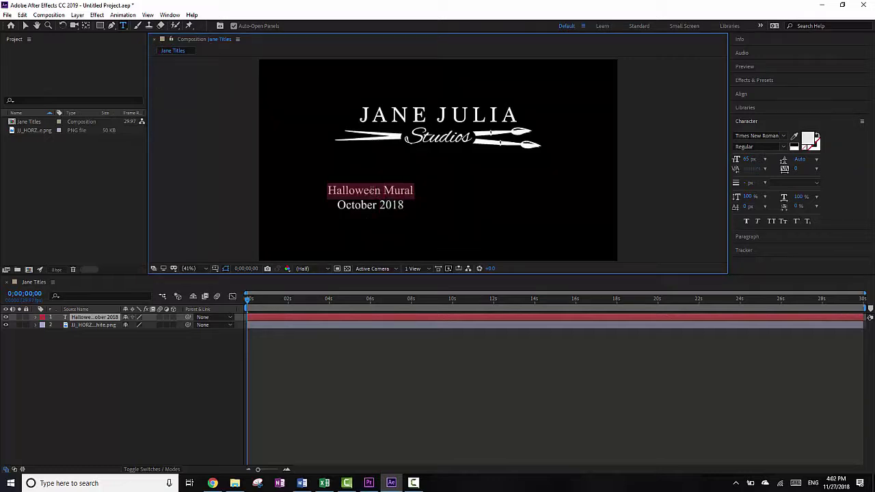
click(747, 161)
text(73)
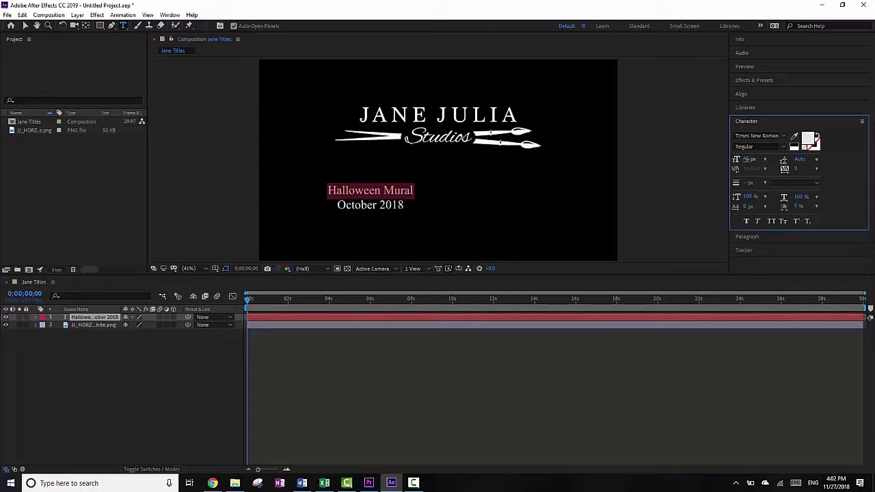
key(Return)
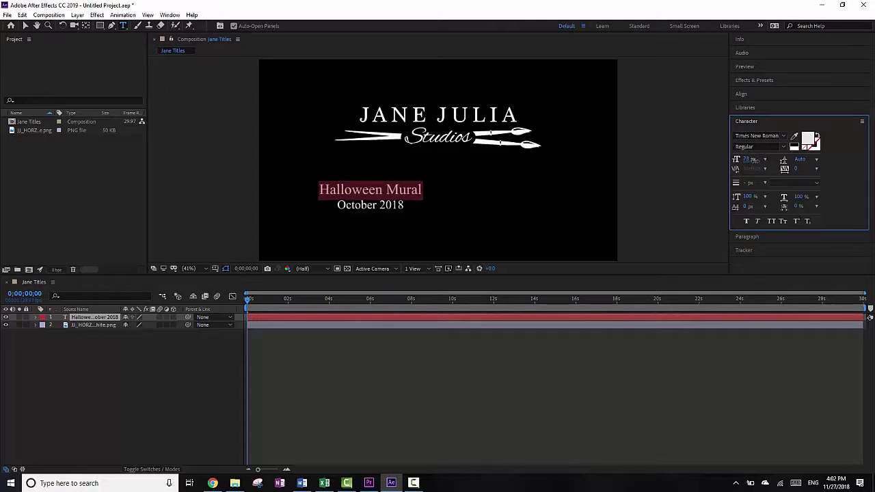
Reduce the 'October 2018' line to 54 px and select the title text layer.
triple_click(371, 207)
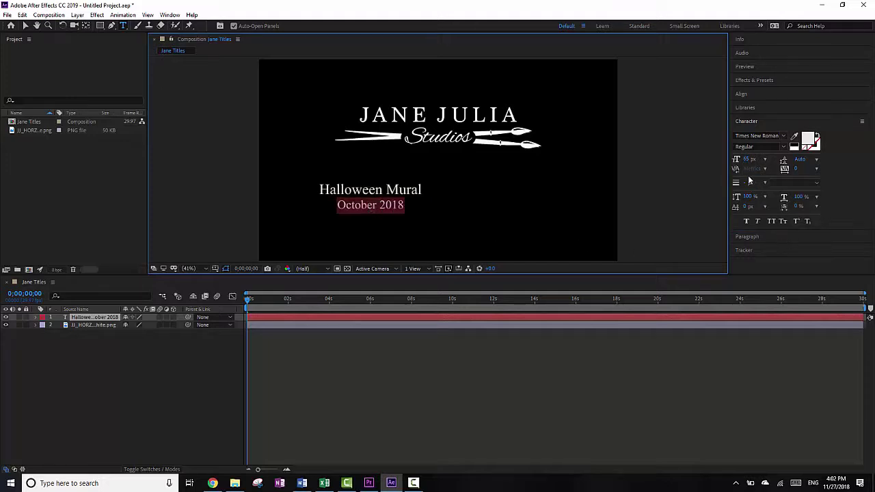
drag(746, 164, 735, 160)
click(377, 201)
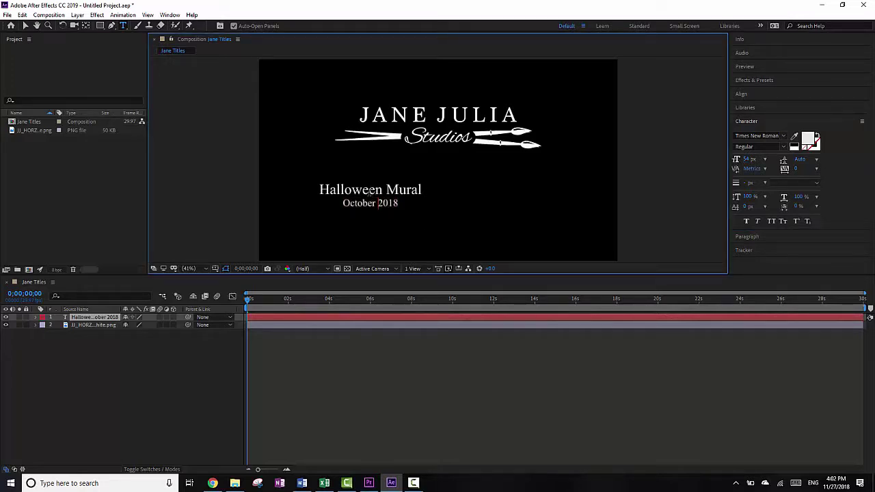
click(137, 366)
click(95, 319)
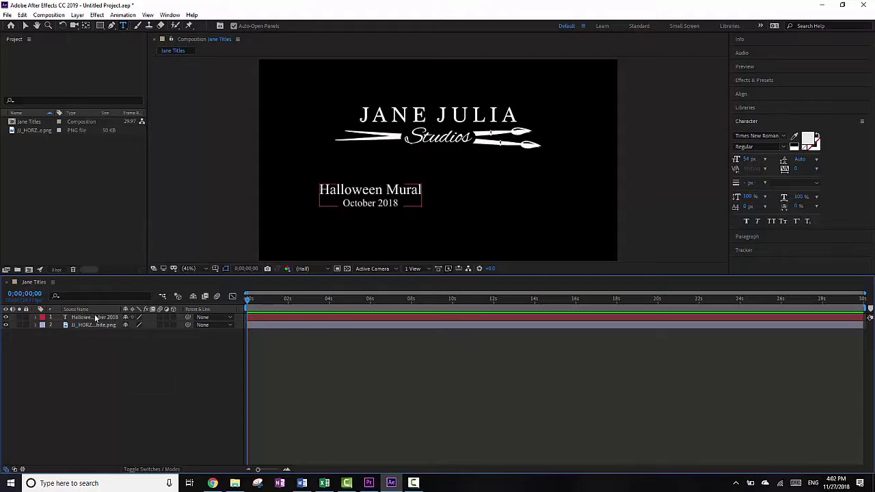
click(96, 318)
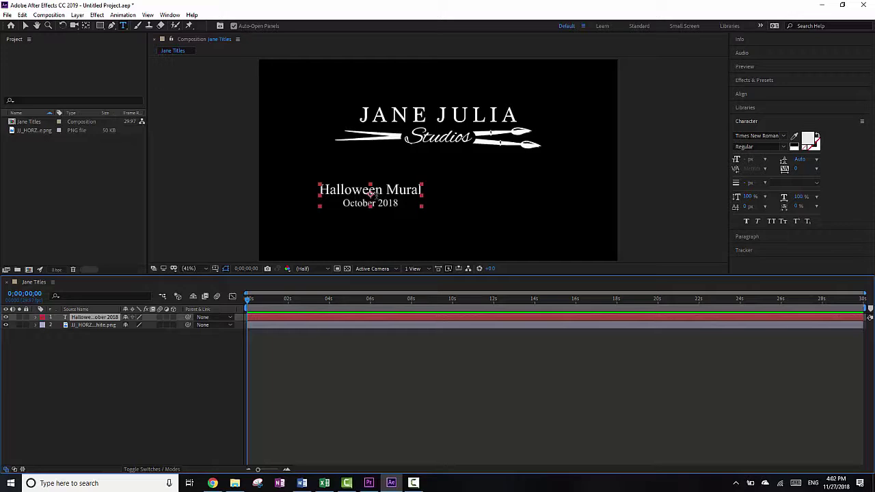
click(746, 96)
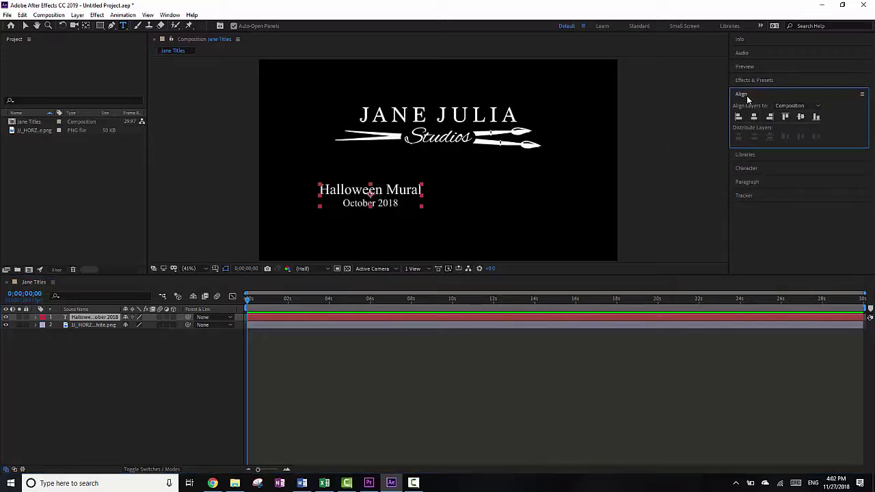
Centre the title horizontally and delete the stray empty text layer.
click(754, 117)
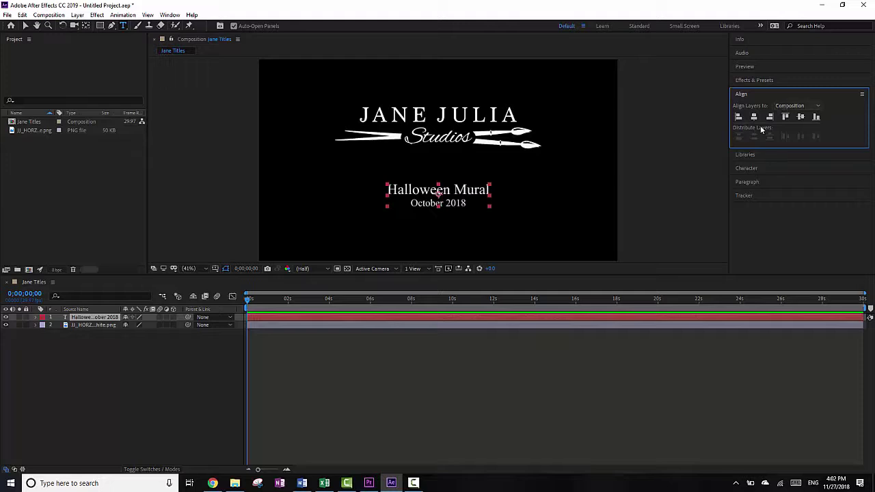
click(218, 191)
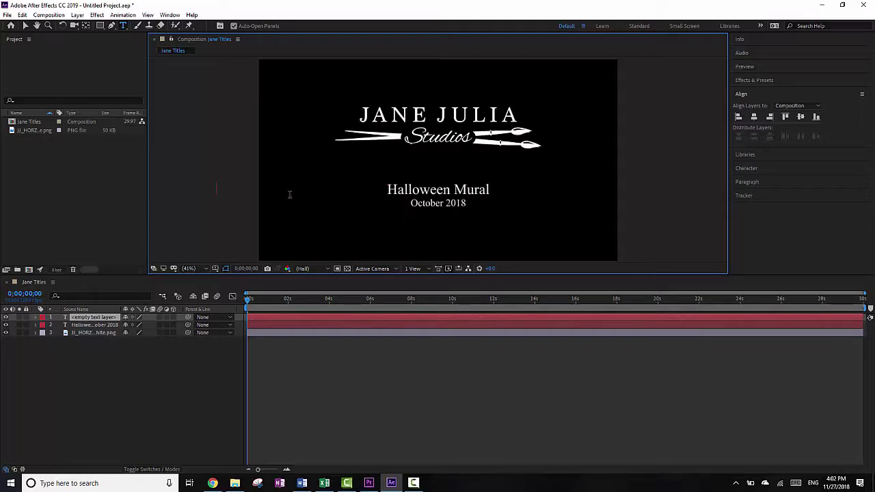
click(95, 324)
click(92, 318)
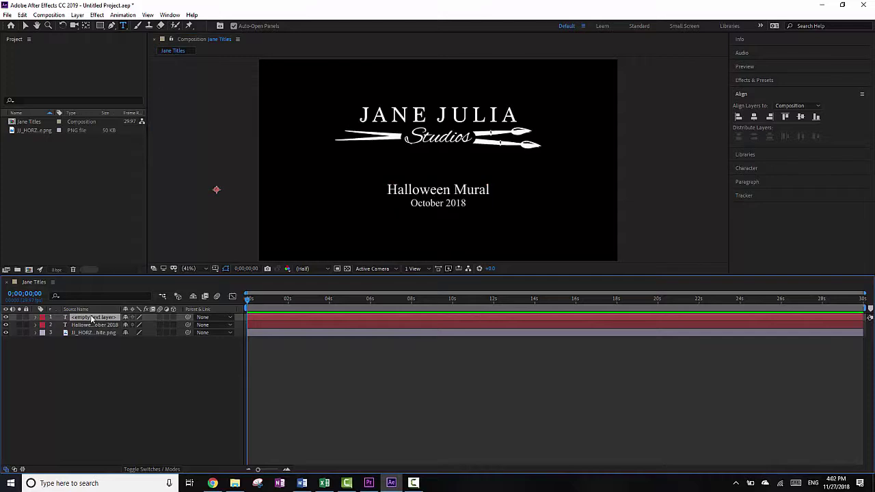
key(Delete)
click(87, 324)
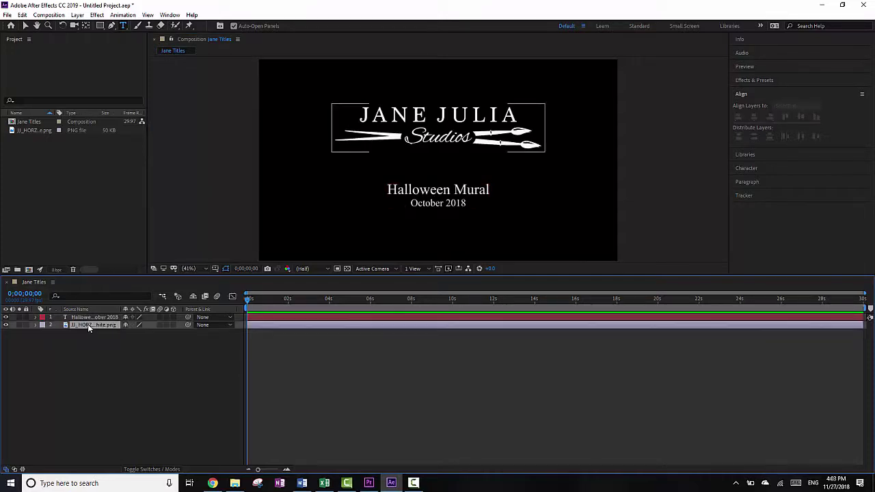
Enlarge the logo slightly and shift both the title text and logo lower.
click(26, 28)
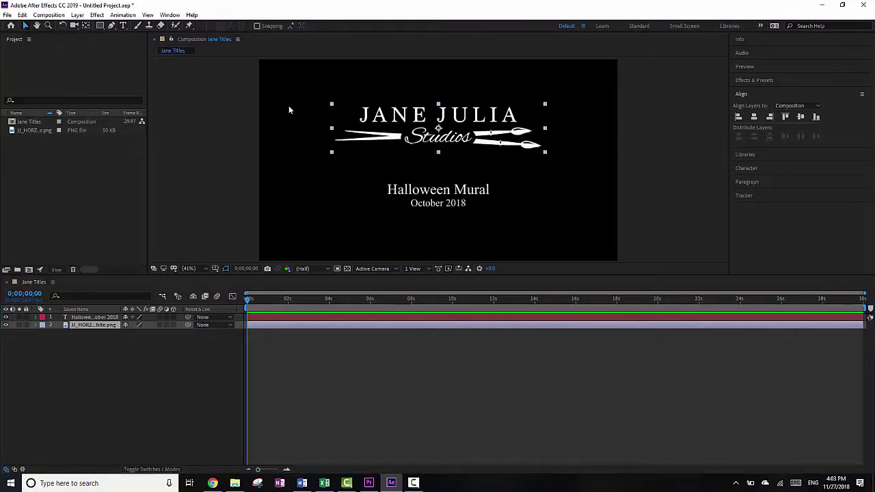
click(546, 106)
drag(545, 107, 573, 86)
click(458, 204)
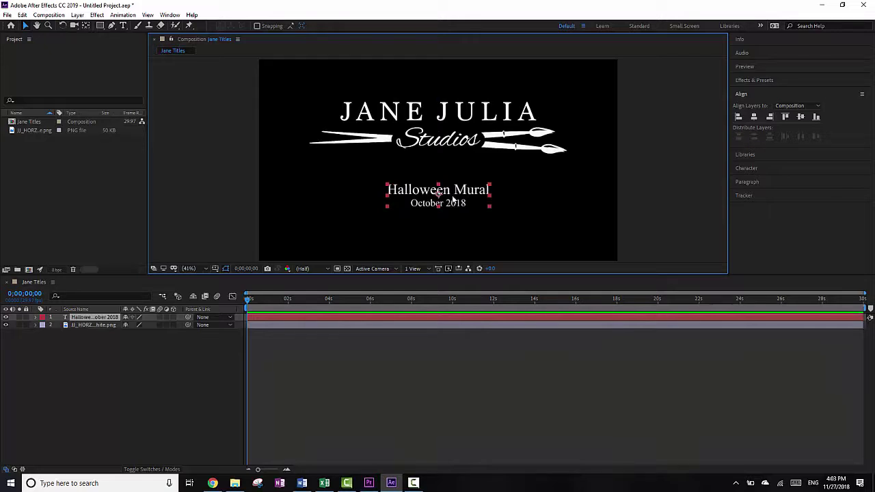
drag(455, 199, 454, 209)
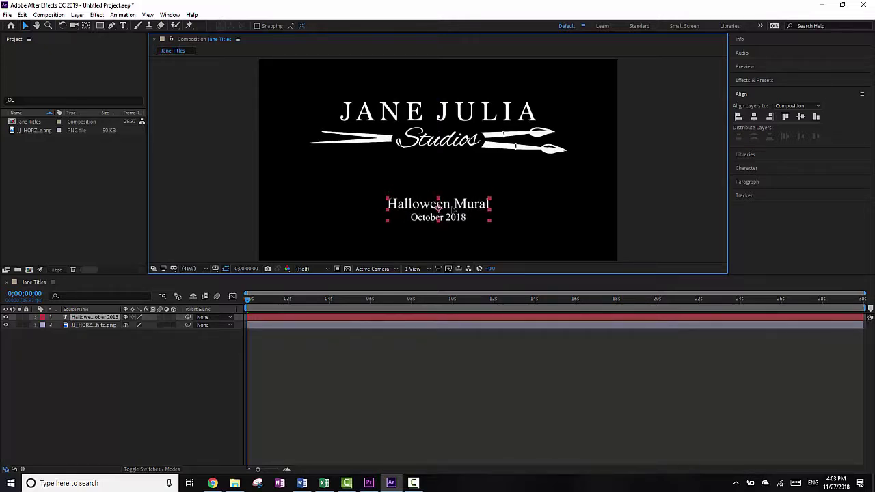
click(451, 137)
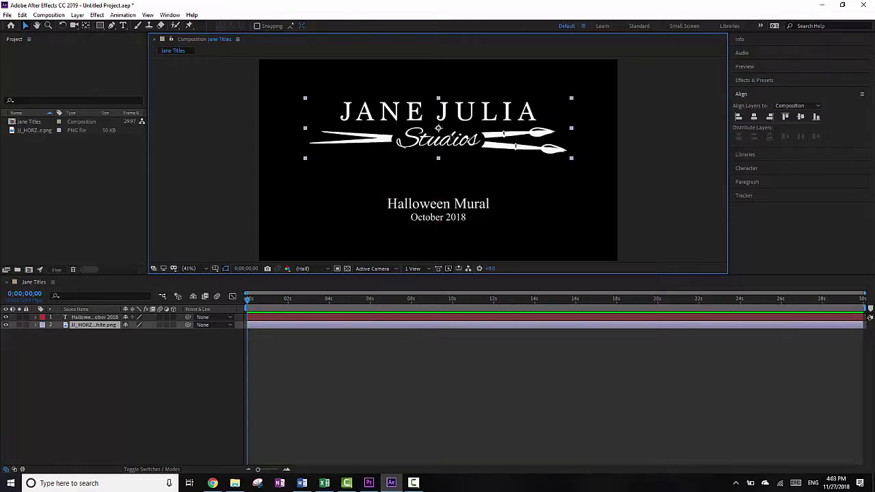
drag(451, 137, 451, 149)
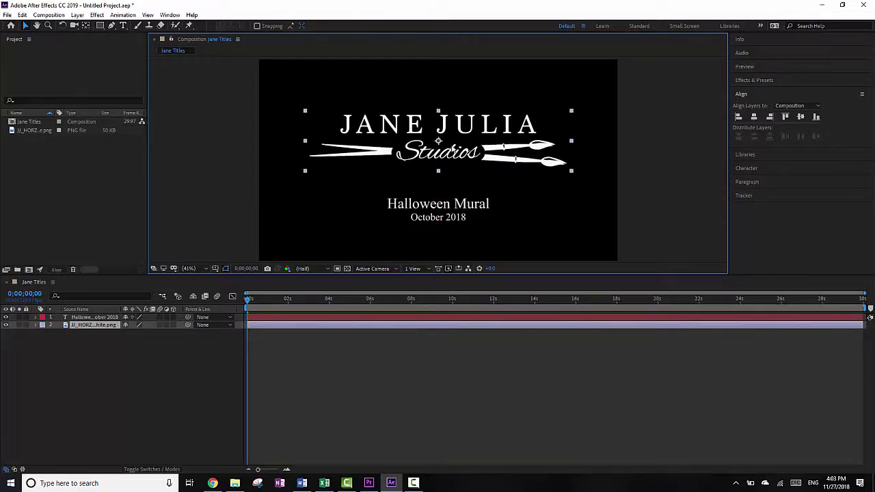
Make the Halloween Mural title layer start at about 2 seconds.
click(239, 160)
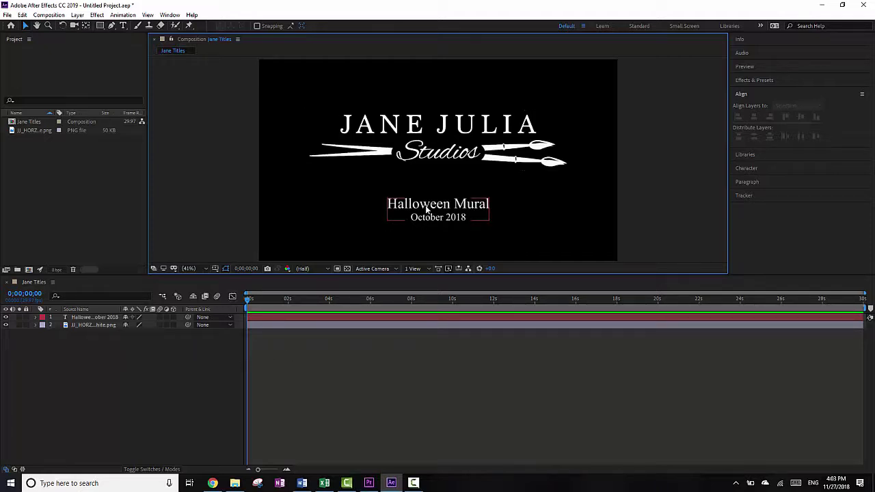
click(307, 316)
drag(303, 317, 345, 319)
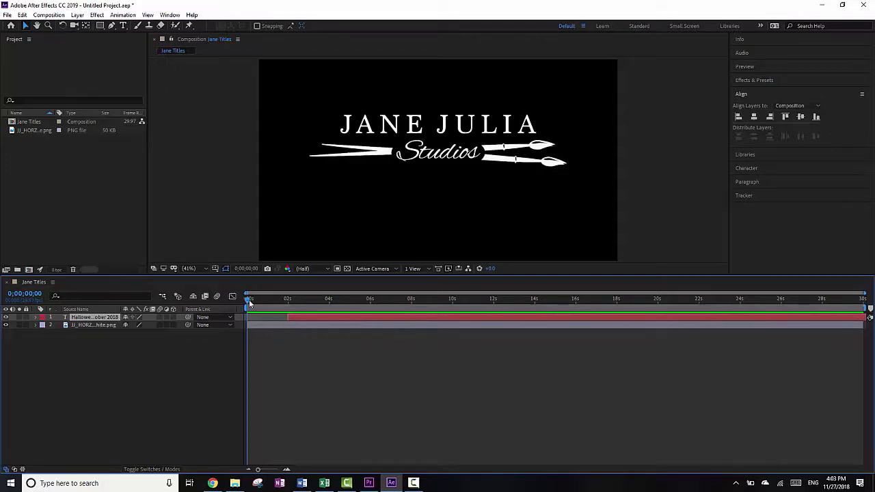
Keyframe the logo's Opacity to fade from 0% at 0s to 100% at about 2s.
click(256, 326)
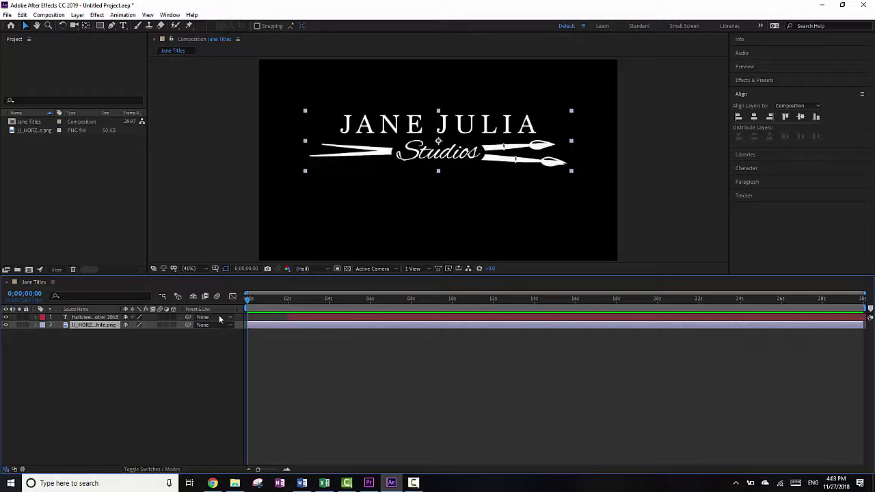
click(35, 325)
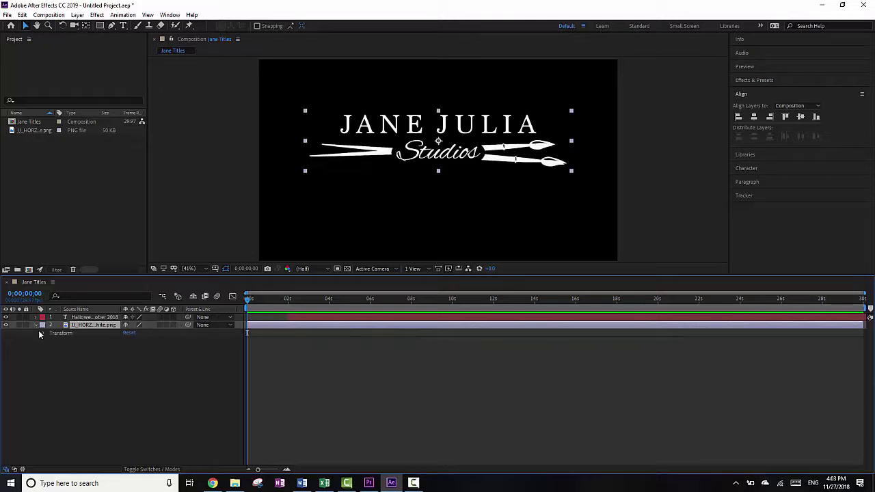
click(43, 333)
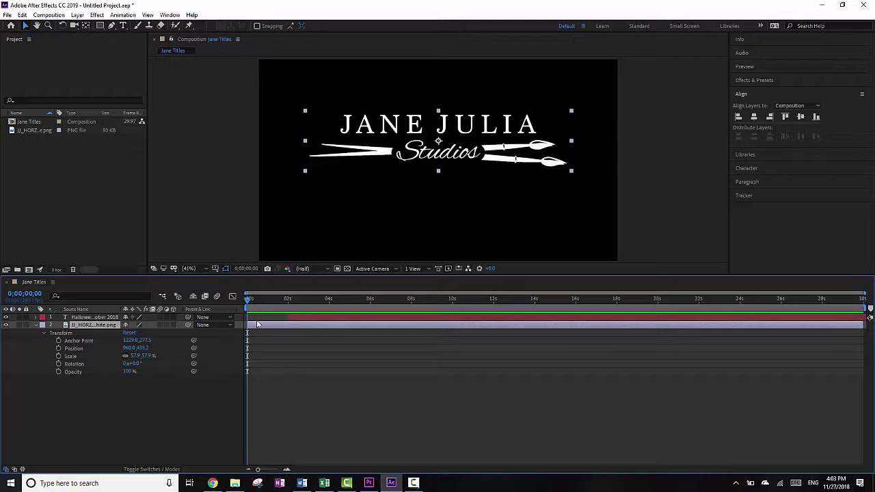
drag(247, 302, 288, 308)
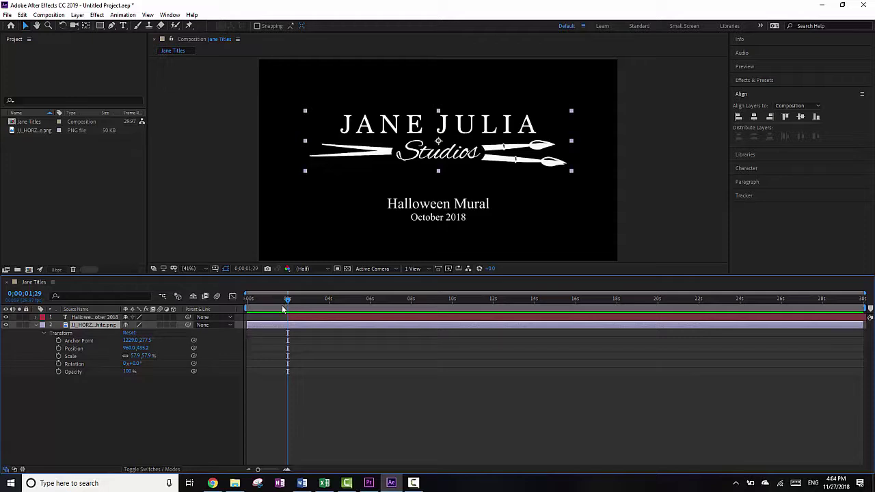
click(59, 371)
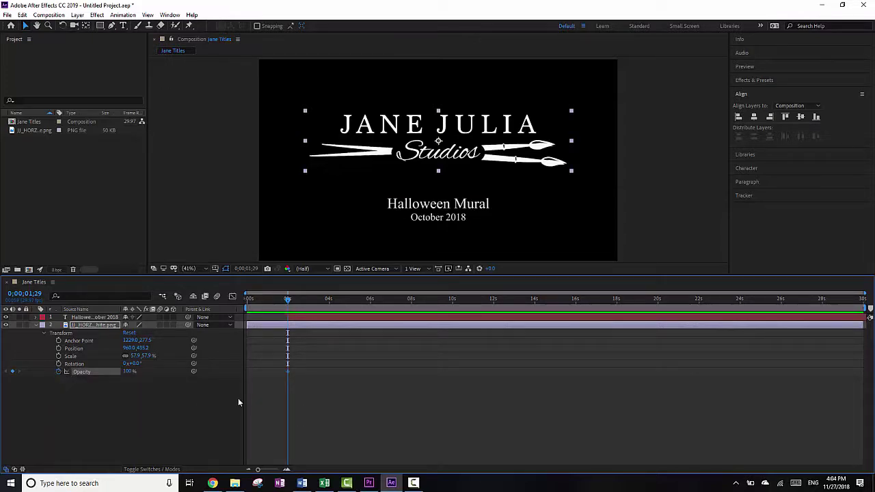
drag(290, 305, 247, 301)
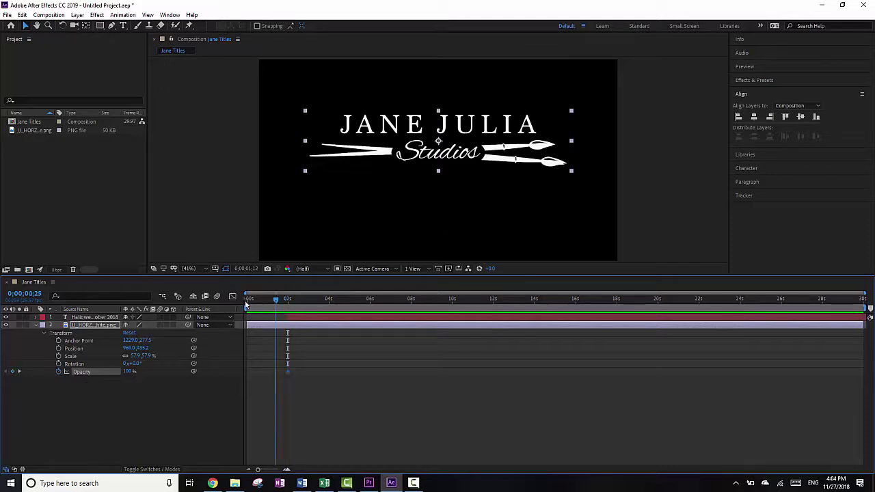
click(127, 372)
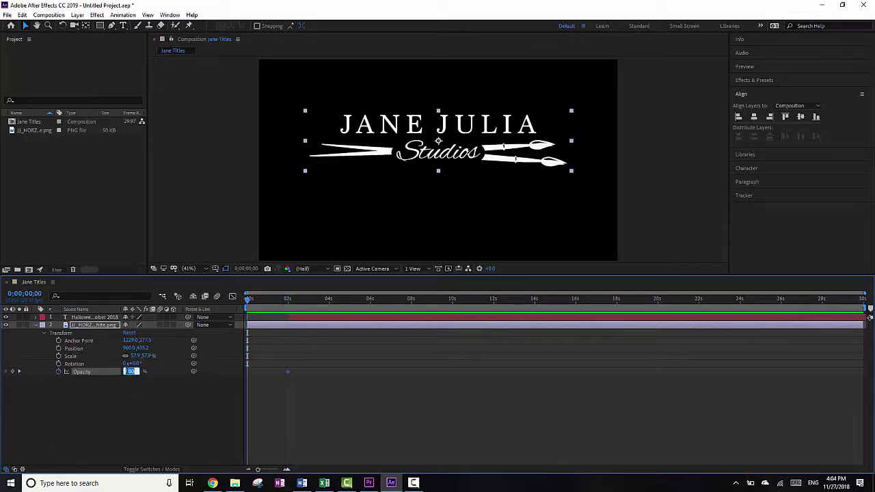
text(0)
key(Return)
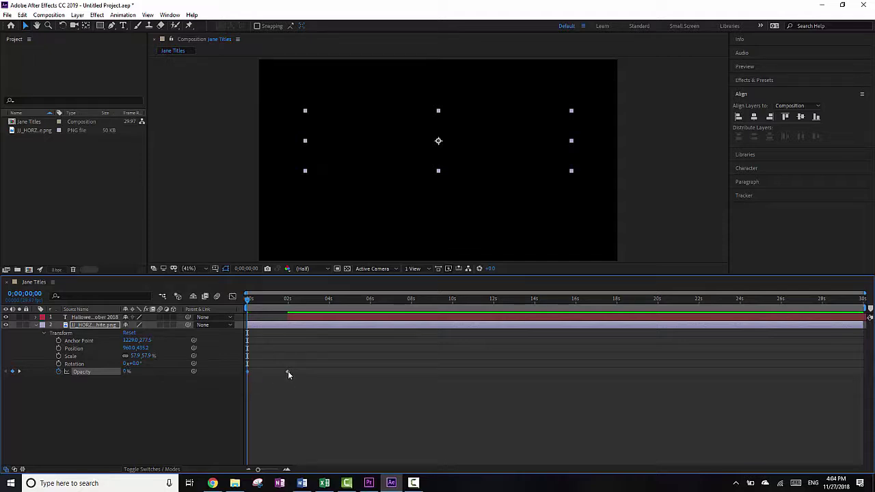
Select the title text layer and reveal its Transform properties.
mouse_move(286, 374)
click(94, 319)
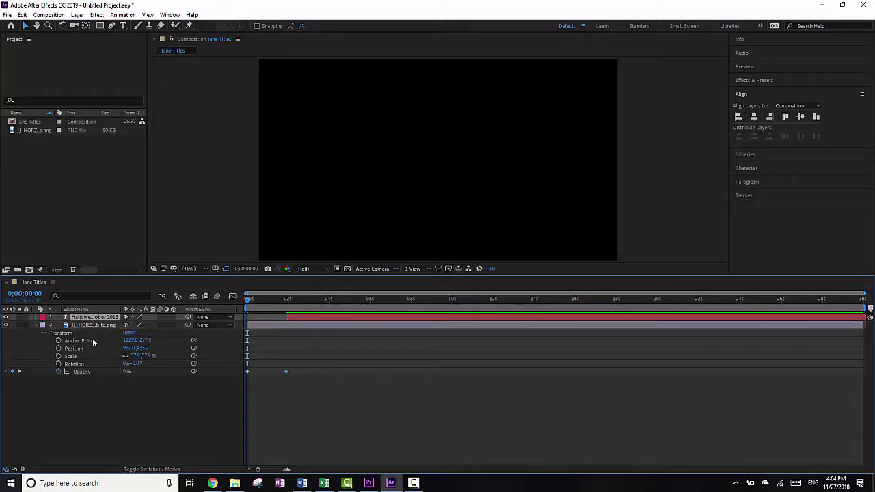
click(87, 373)
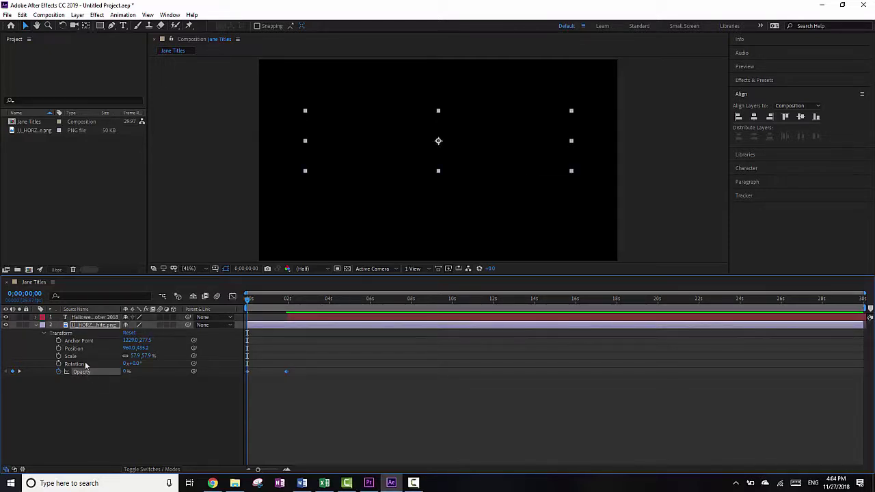
click(90, 319)
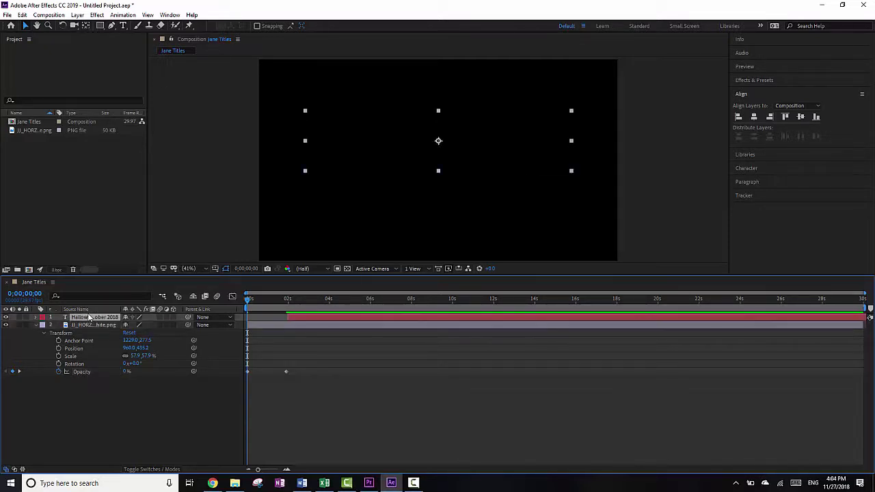
click(37, 318)
click(43, 334)
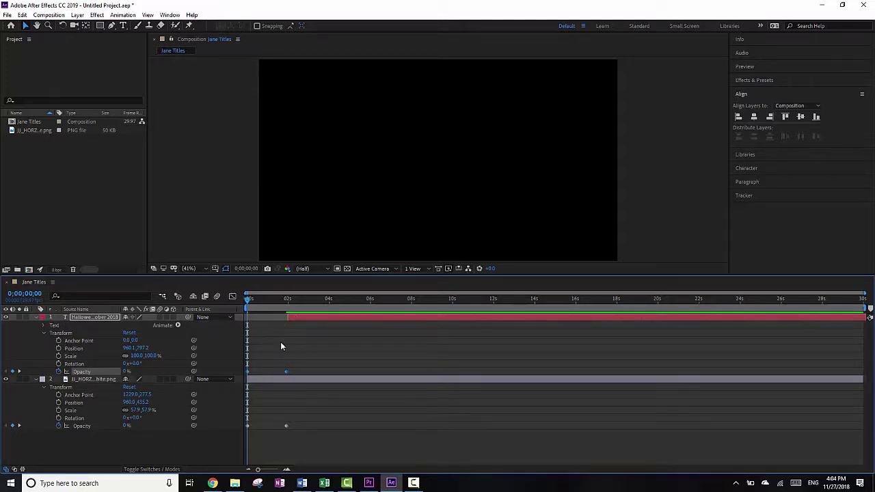
Set the Halloween Mural text's Opacity keyframes to 2s and 4s, then preview the titles animation.
click(287, 371)
click(292, 359)
drag(304, 356, 288, 374)
click(249, 301)
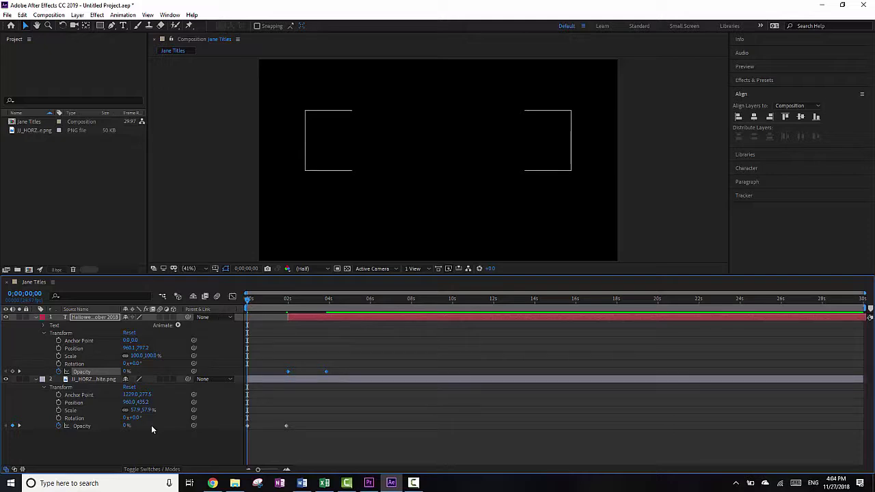
key(space)
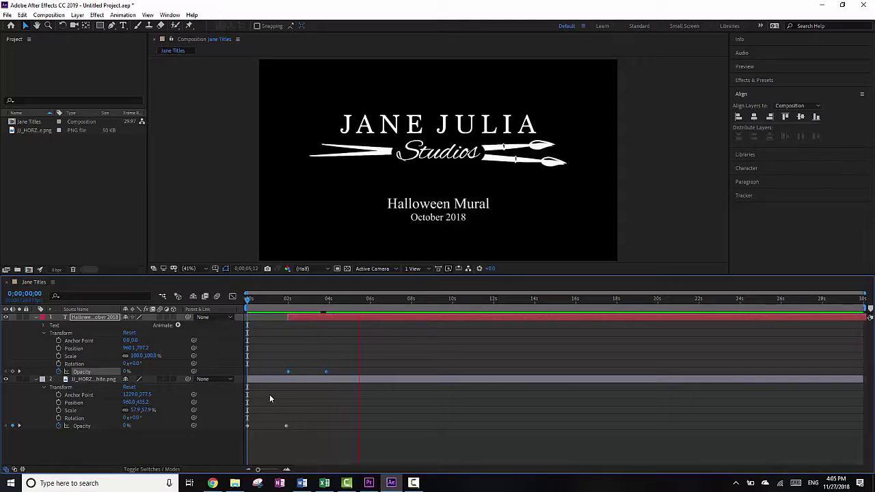
Stop the preview, collapse the logo and title layers, and select the JJ_HORZ logo layer.
key(space)
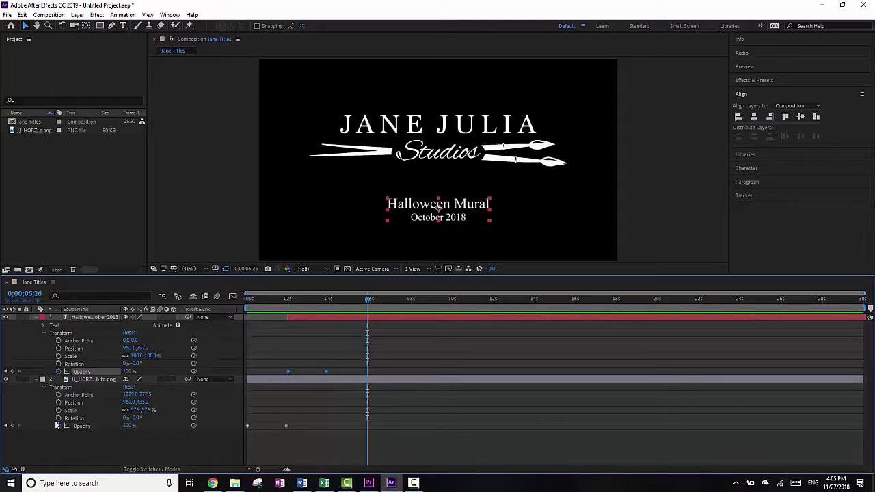
click(36, 380)
click(36, 319)
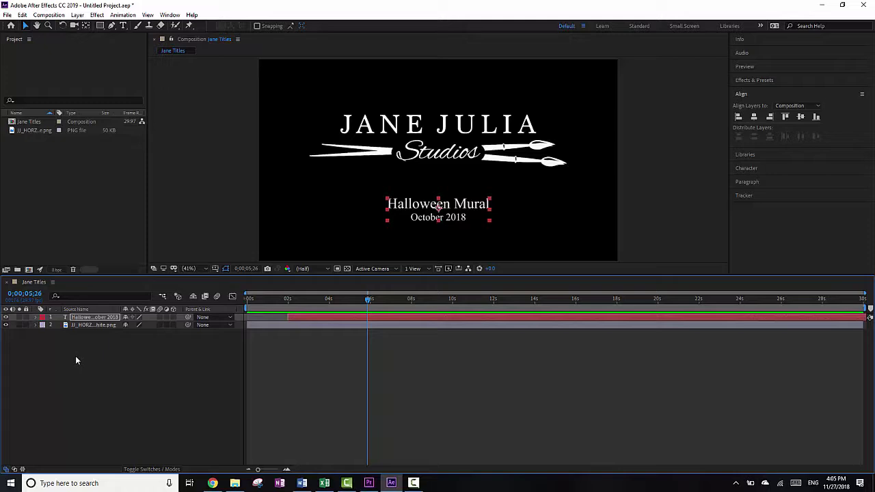
click(77, 357)
click(86, 325)
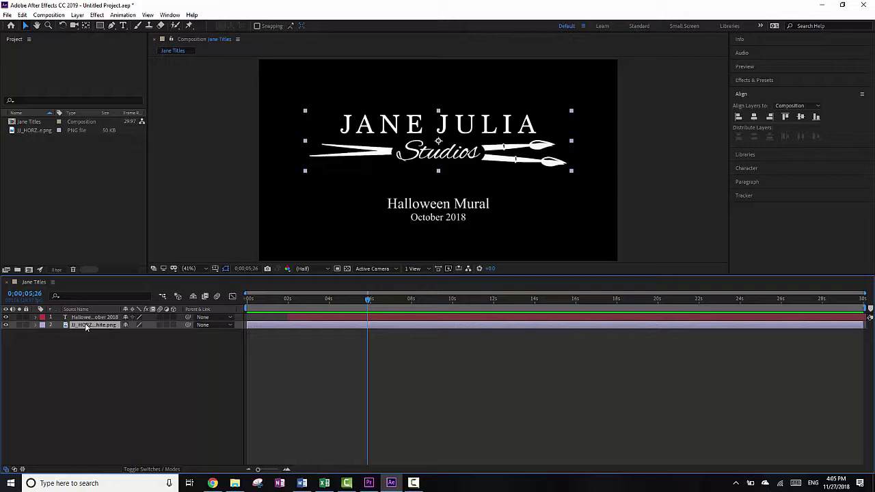
Create a new 1920×1080 composition named Outro.
click(48, 15)
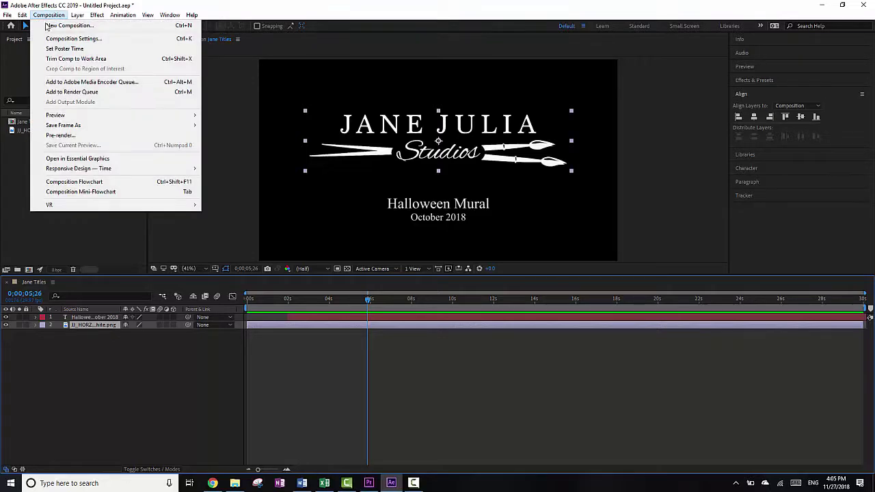
click(48, 27)
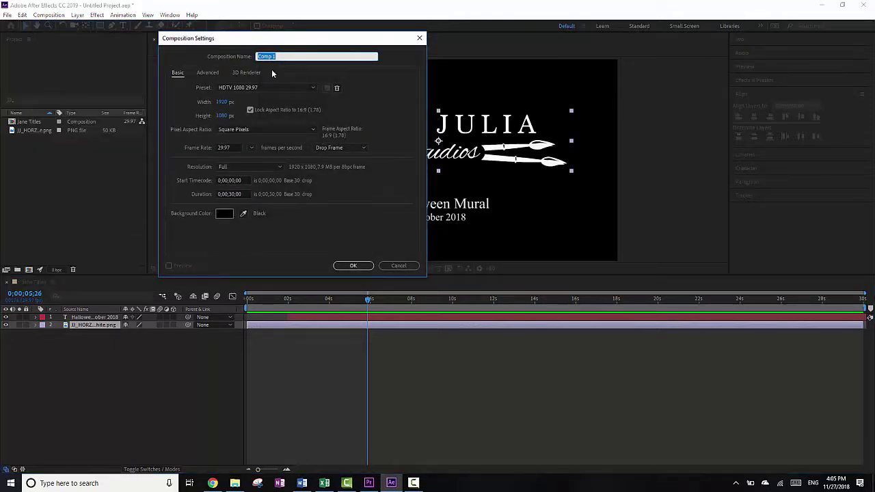
text(Outro)
click(354, 265)
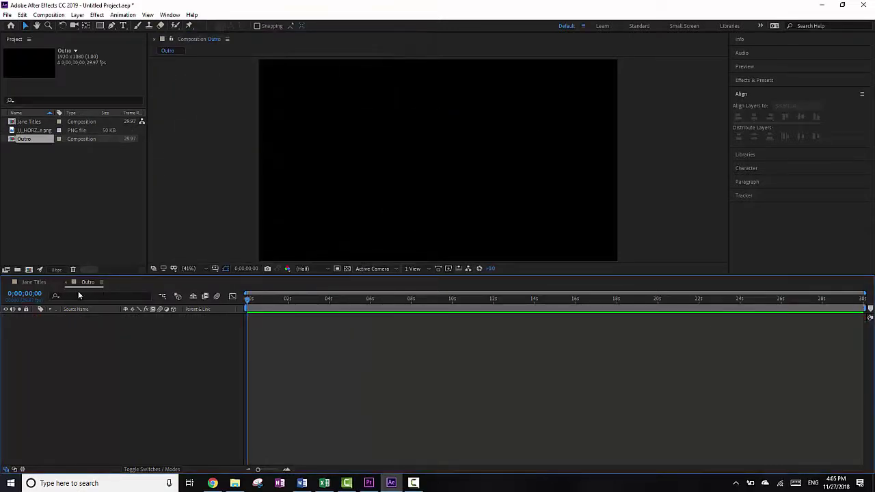
Rename the Jane Titles composition to Intro in Composition Settings.
click(38, 283)
right_click(39, 284)
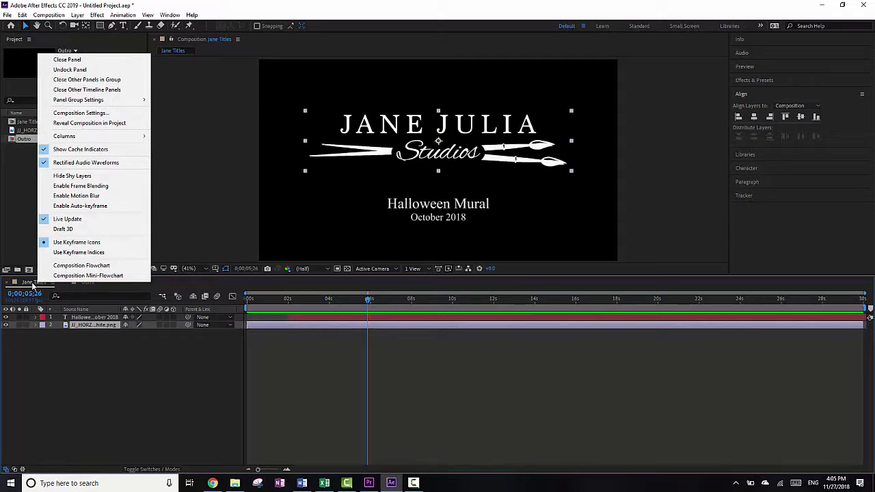
click(29, 286)
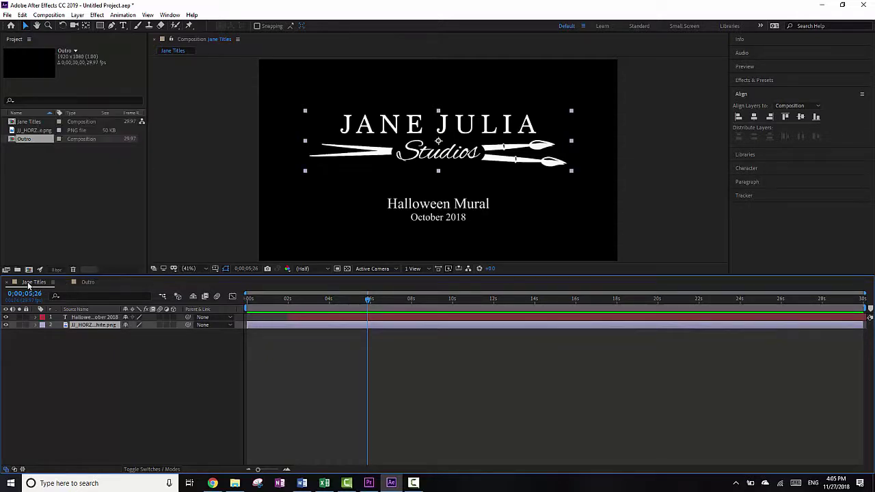
click(48, 14)
click(62, 35)
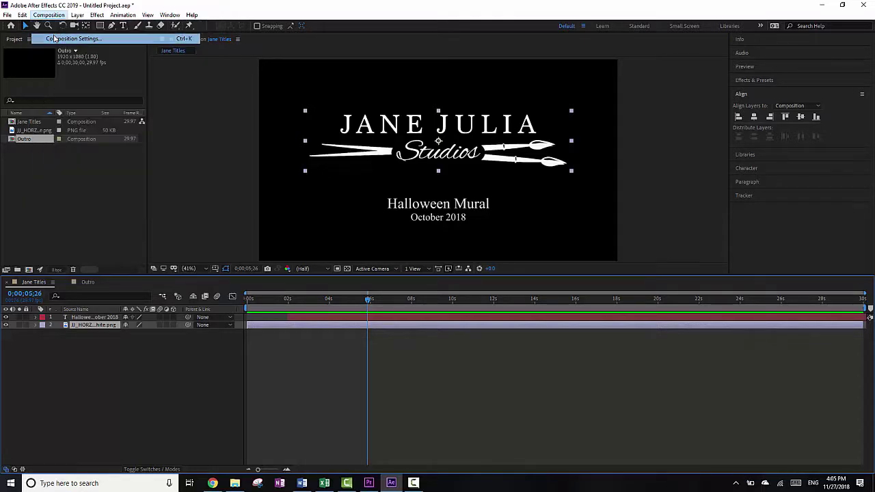
text(Intro)
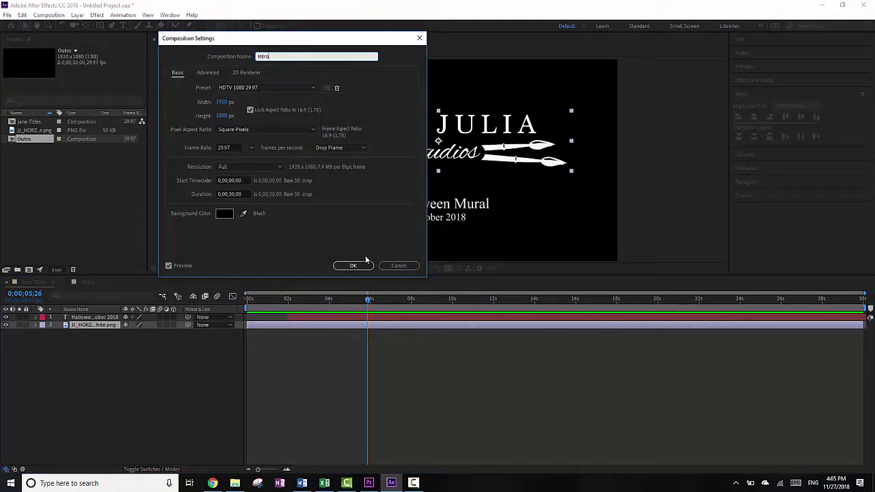
click(353, 266)
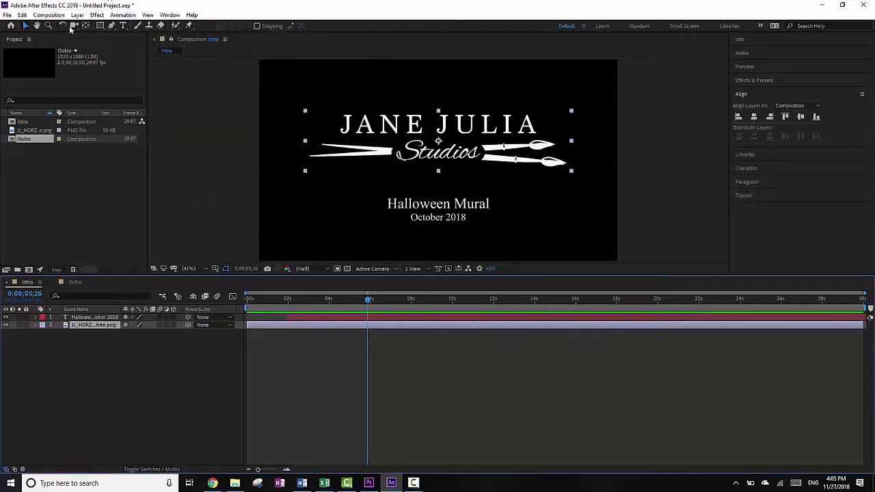
Save the After Effects project as Jane Titles.
click(8, 16)
mouse_move(30, 109)
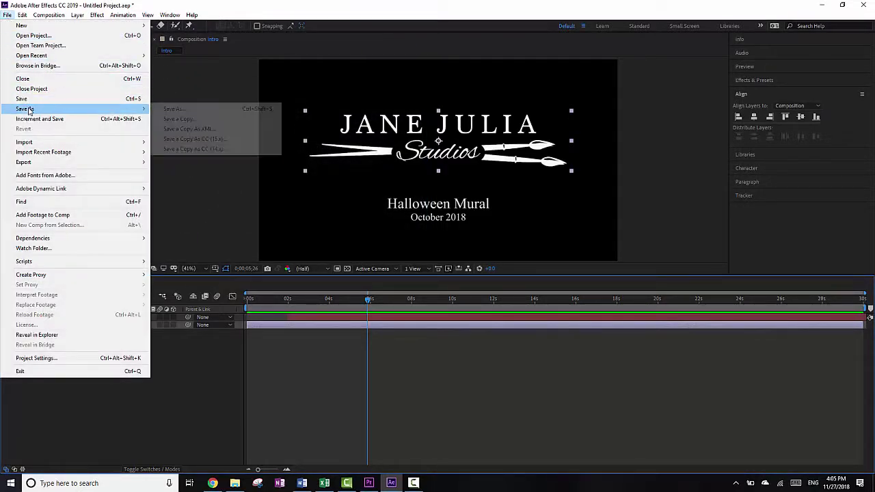
click(179, 108)
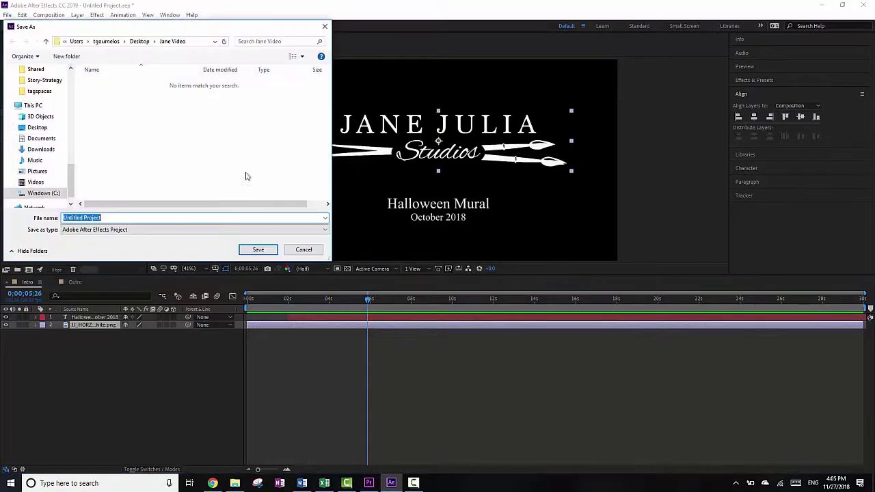
text(Jane Titles)
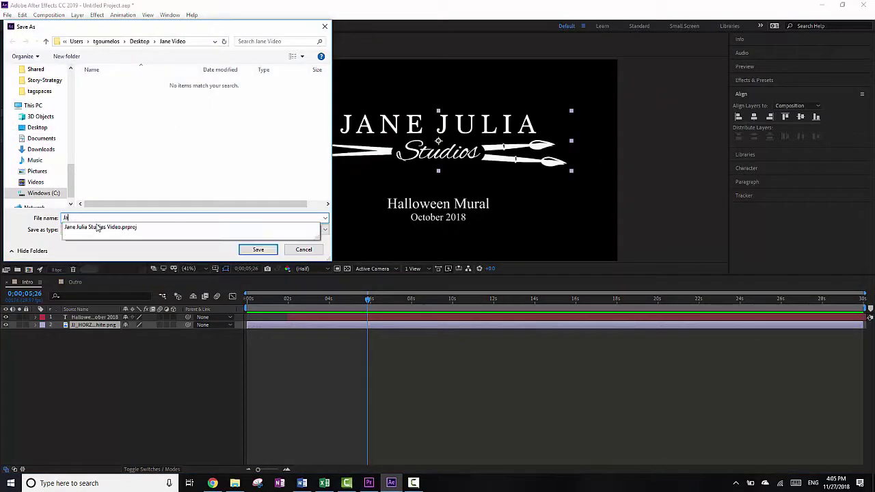
click(265, 247)
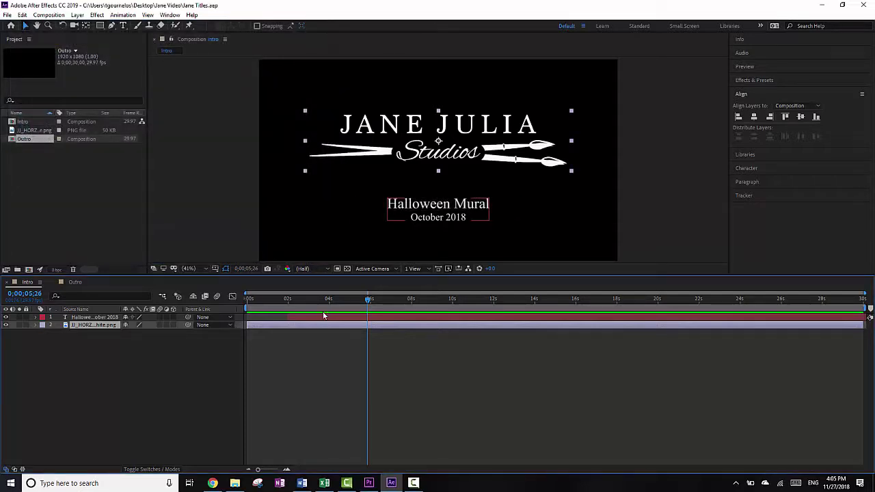
Copy the logo layer from Intro, paste it into Outro, and scrub to check the fade-in.
click(74, 282)
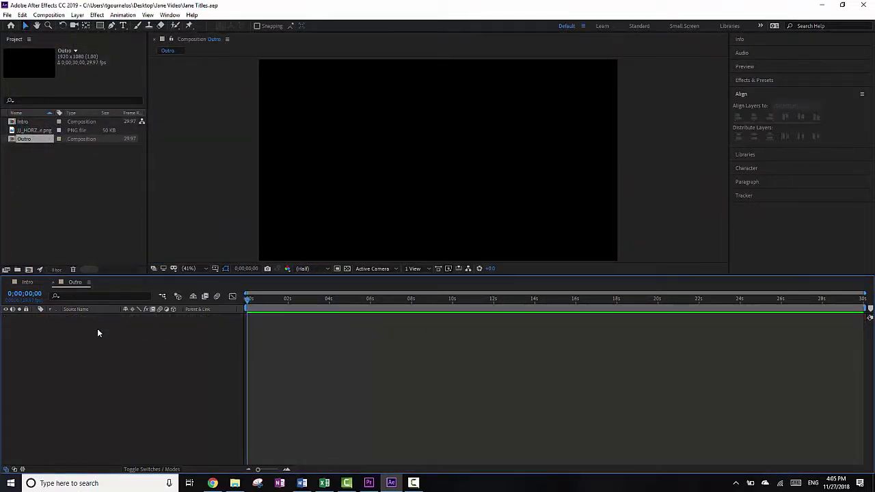
click(27, 283)
click(77, 327)
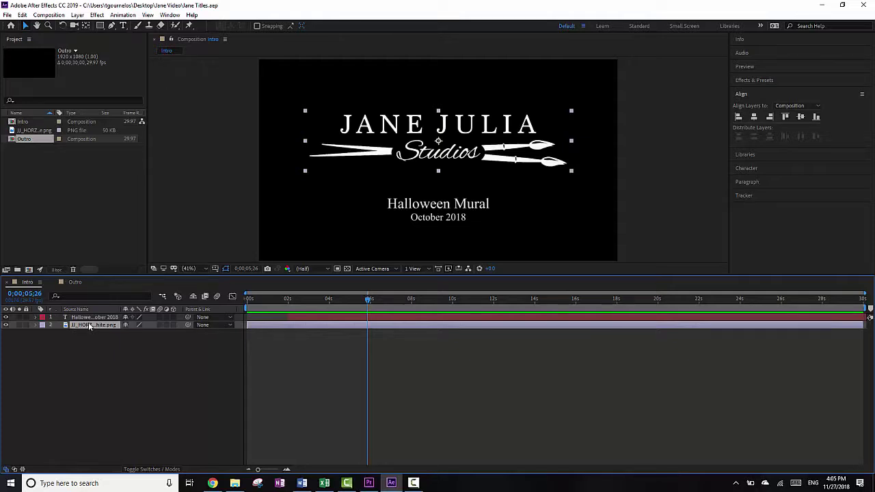
click(77, 283)
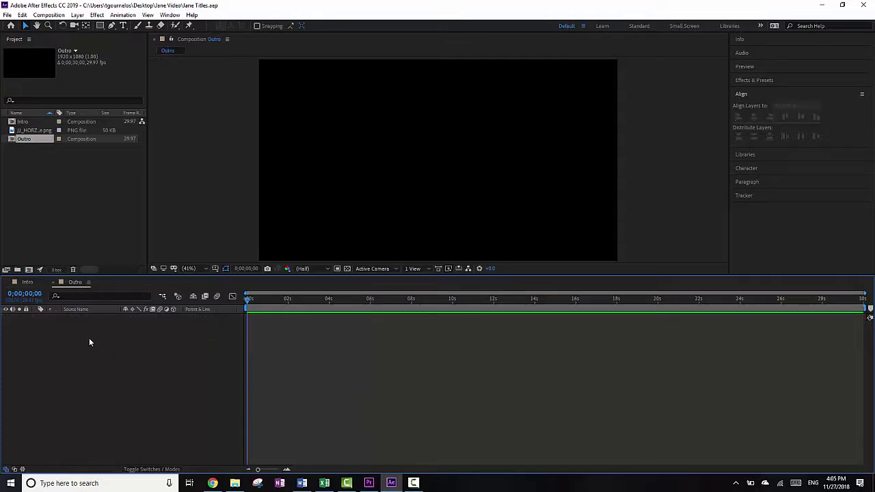
key(ctrl+v)
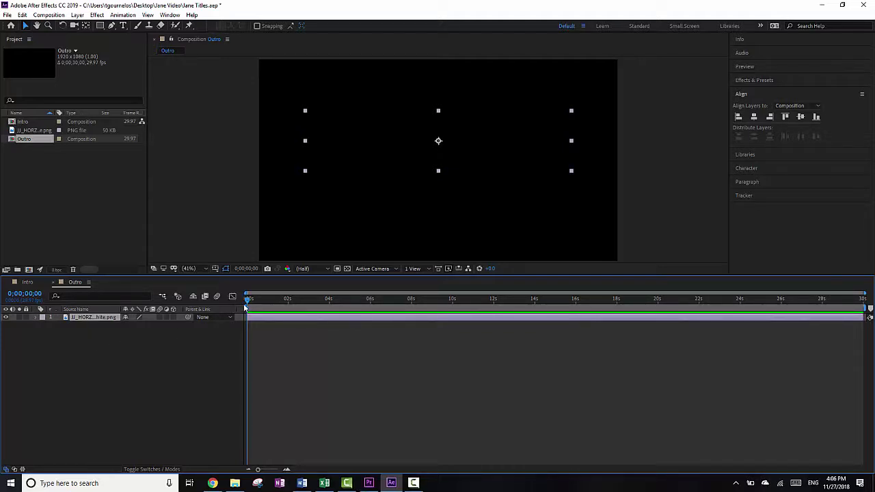
mouse_move(247, 302)
mouse_down()
mouse_move(307, 305)
mouse_move(240, 307)
mouse_up()
Save and minimize After Effects, then import Jane Titles.aep's Intro composition into Premiere.
key(ctrl+s)
click(822, 5)
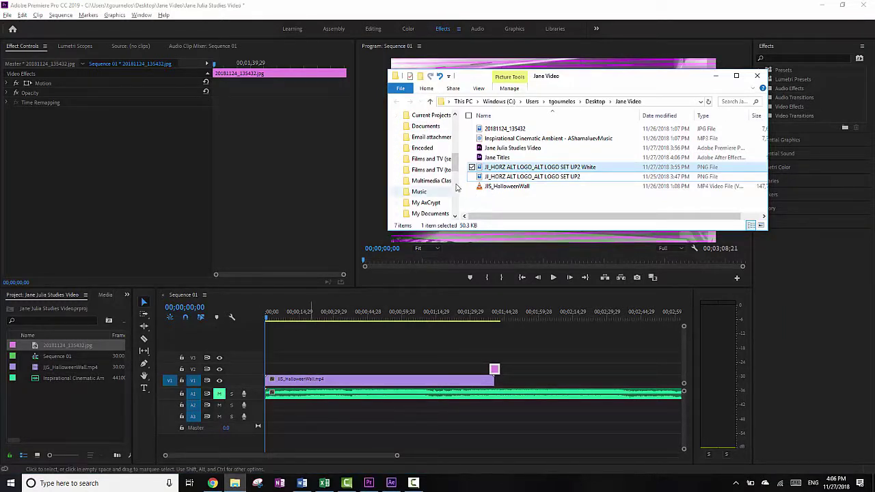
click(495, 158)
drag(497, 161, 57, 408)
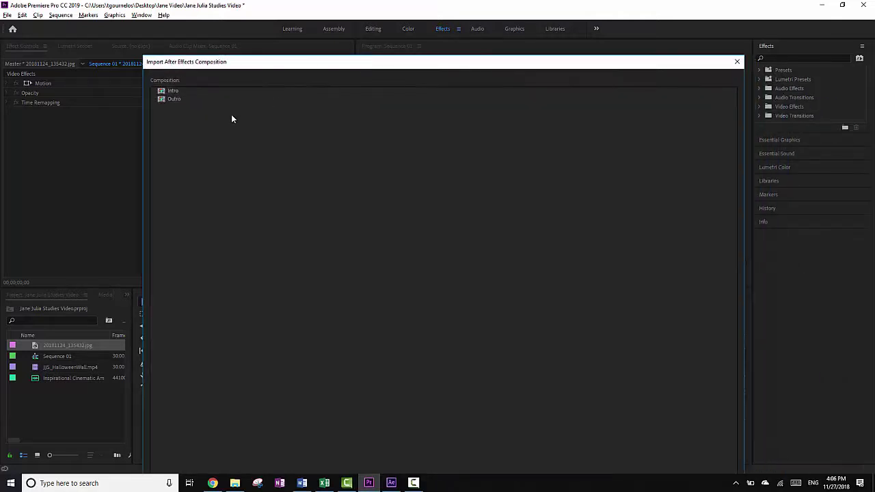
click(175, 93)
double_click(169, 70)
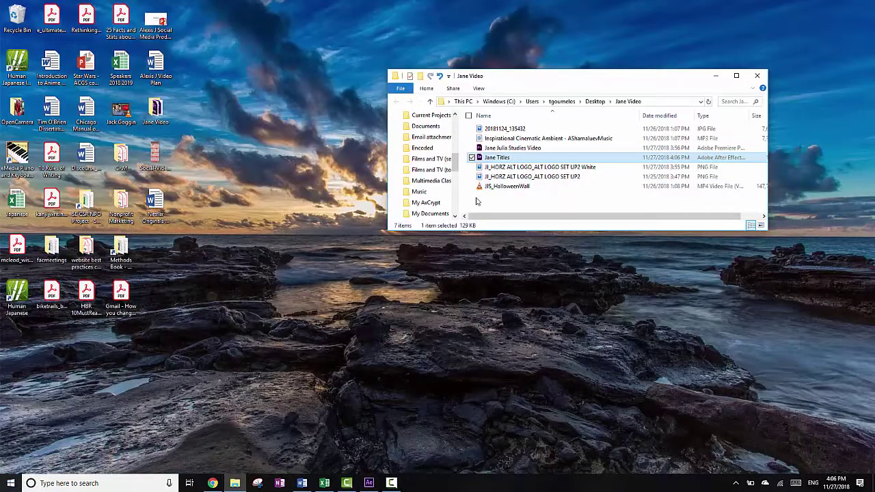
Select Jane Julia Studies Video.prproj in the Jane Video folder.
click(504, 149)
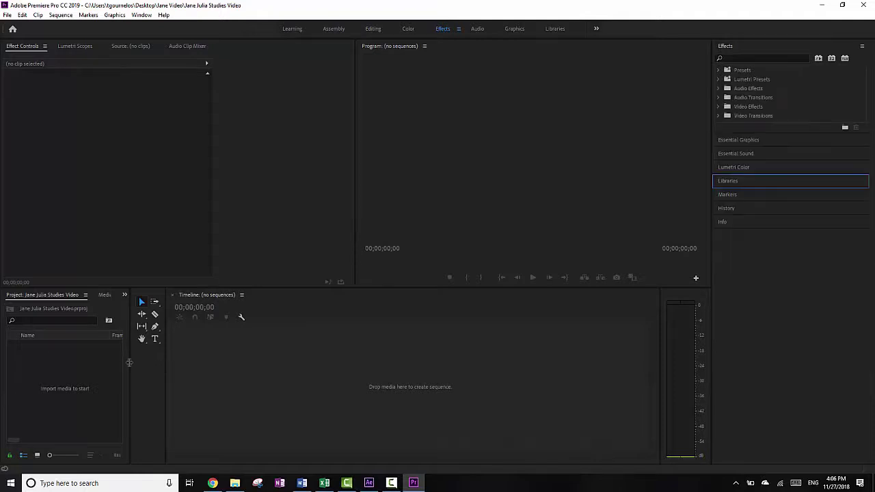
Start a new project from the File > New menu, then cancel it.
click(225, 350)
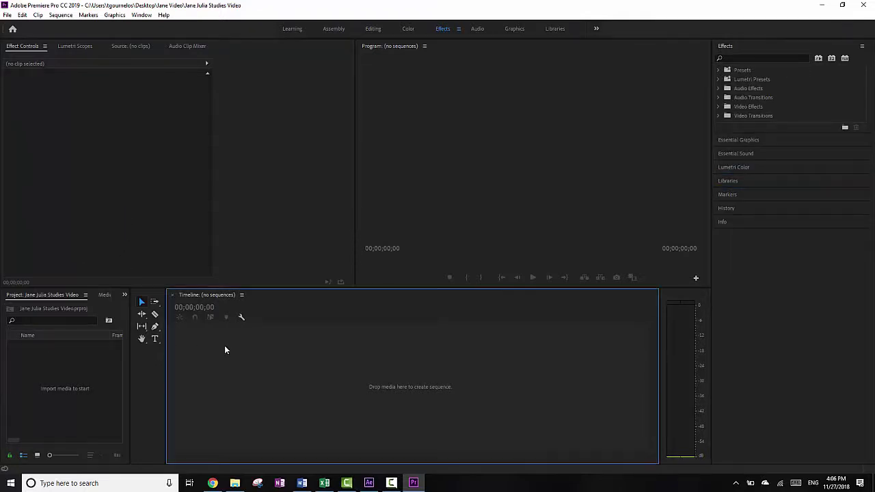
click(89, 365)
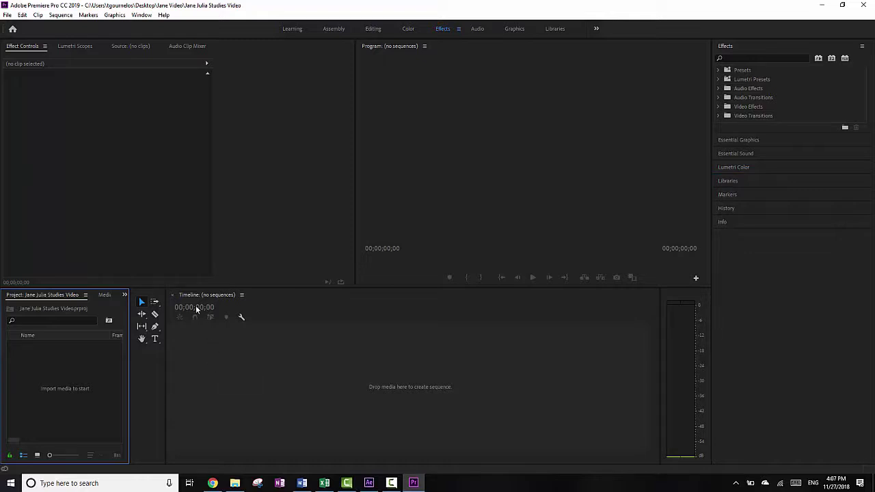
click(60, 14)
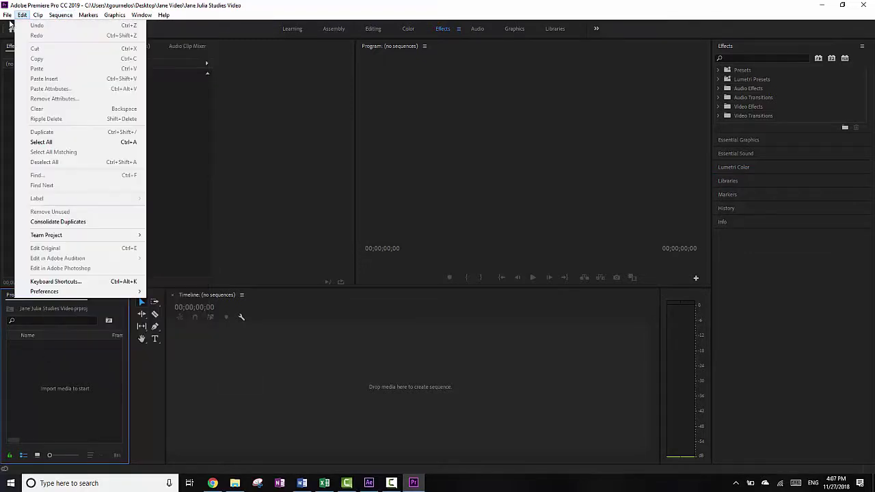
mouse_move(8, 17)
mouse_move(50, 25)
click(171, 25)
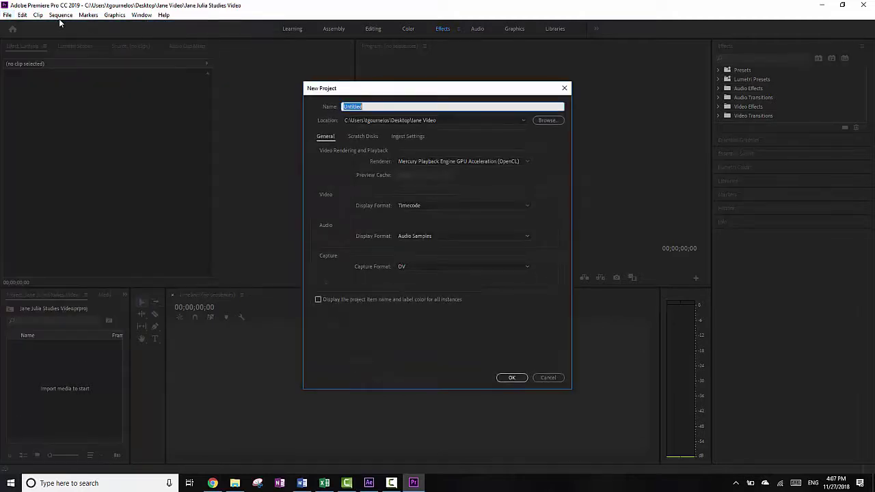
click(549, 378)
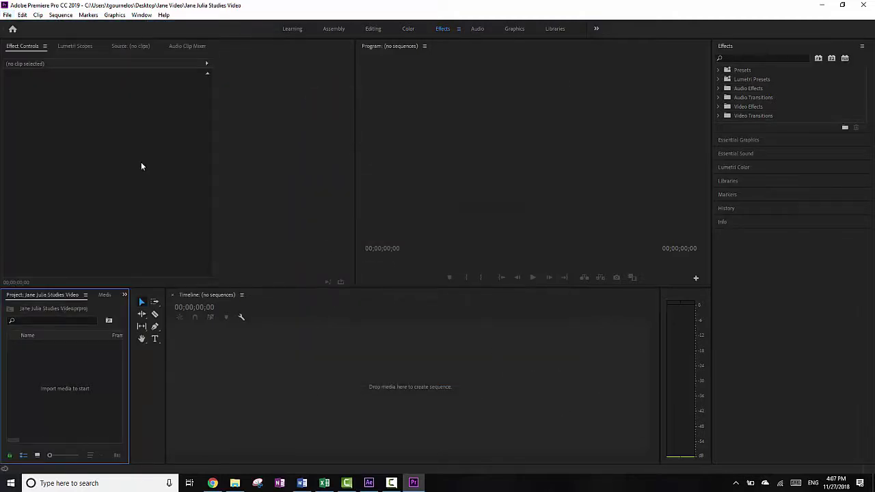
Create a new sequence using the Digital SLR > 1080p > DSLR 1080p30 preset.
click(7, 15)
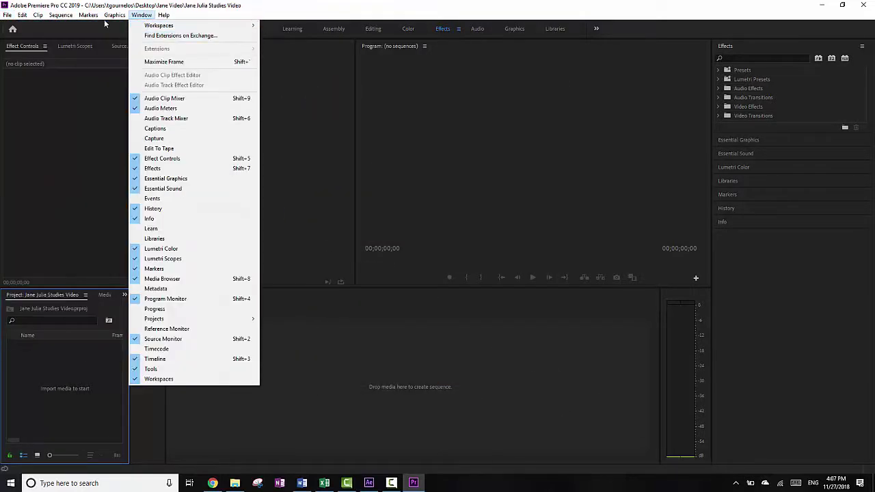
mouse_move(63, 26)
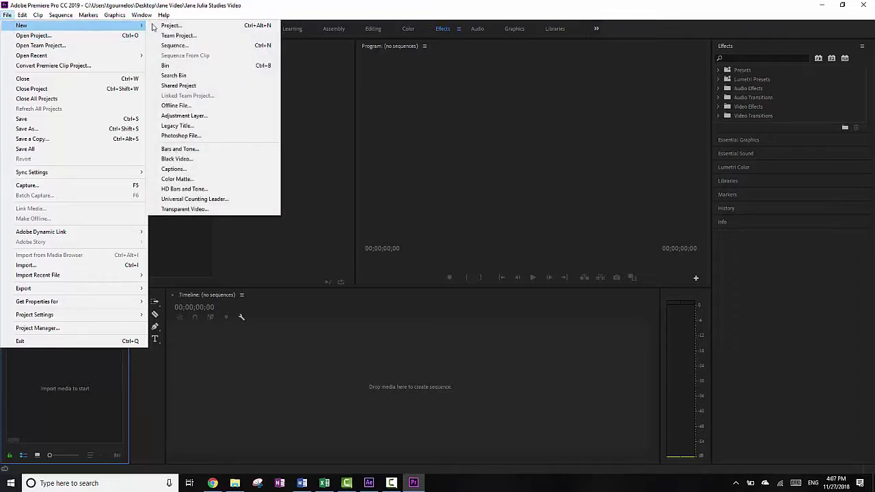
click(175, 45)
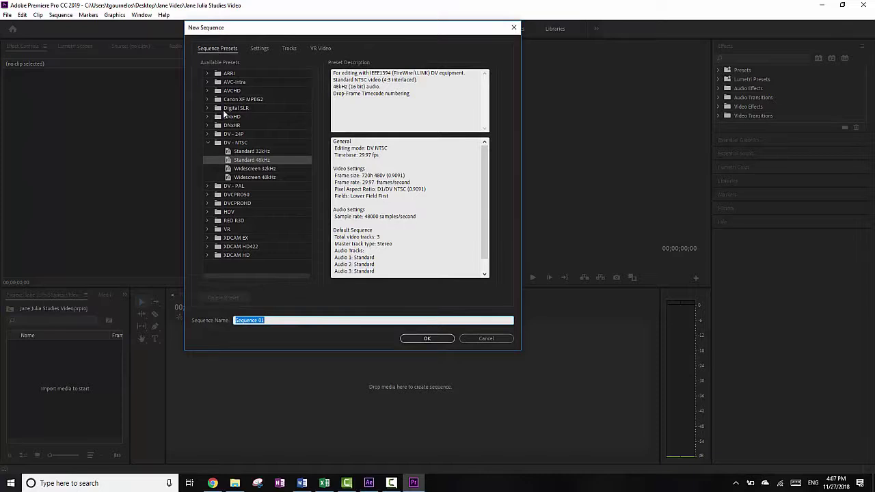
click(207, 108)
click(207, 107)
click(207, 107)
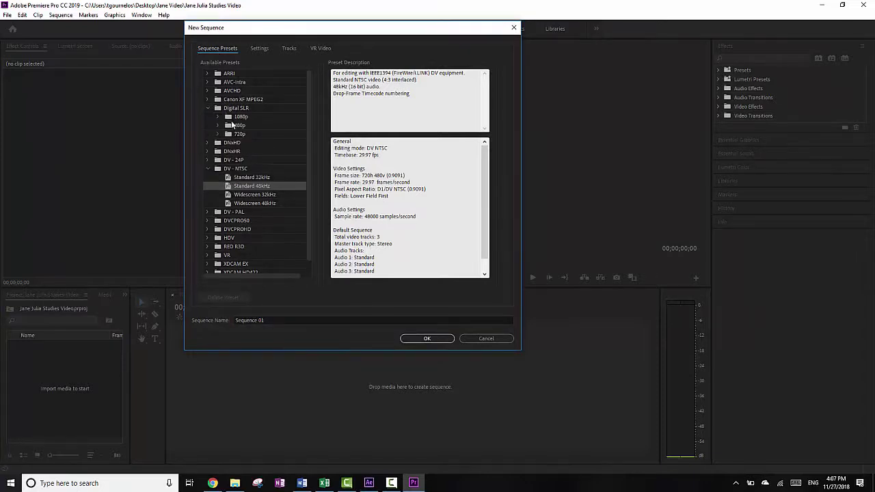
click(233, 117)
double_click(233, 117)
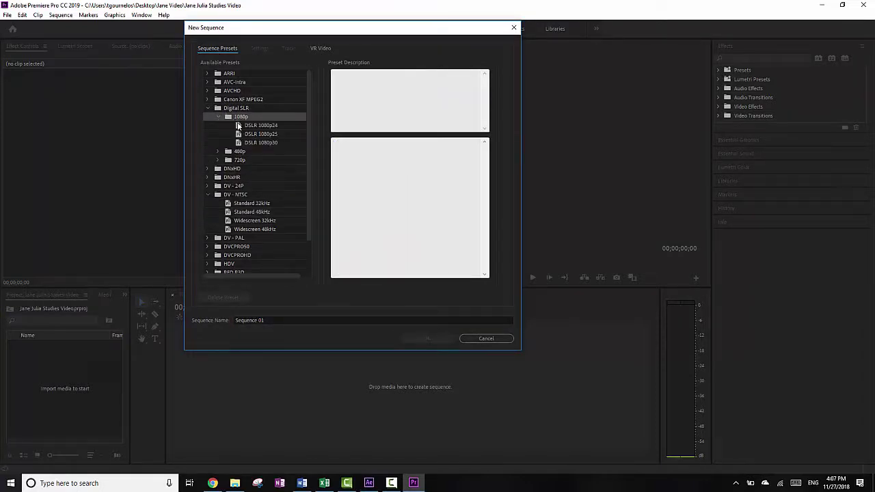
double_click(254, 142)
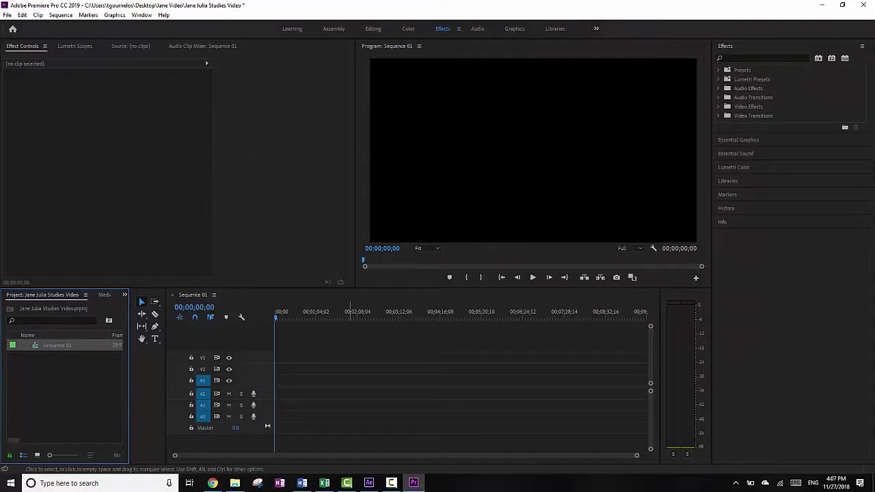
Import the HalloweenWall video, music and photo files from Explorer, then save the project.
key(alt+Tab)
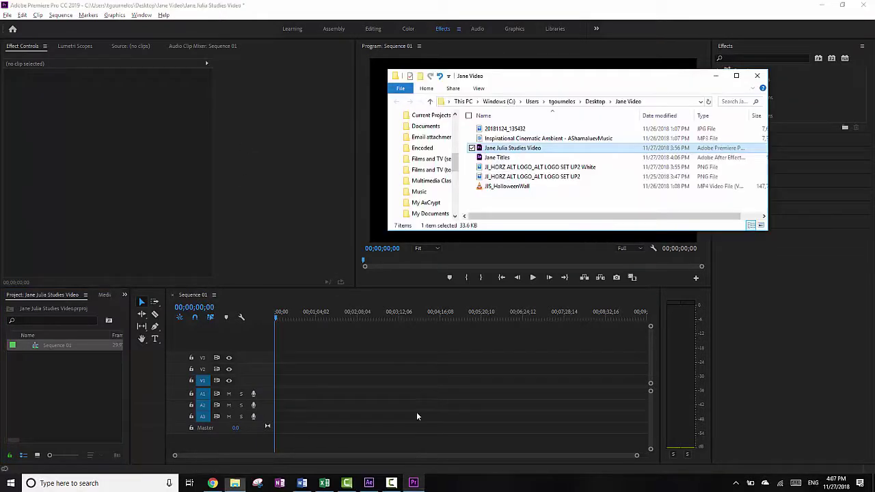
click(507, 189)
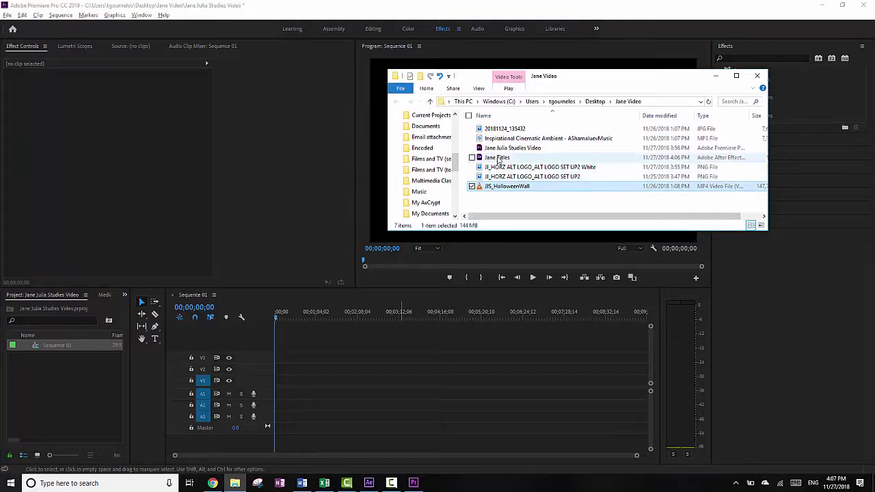
ctrl+click(499, 129)
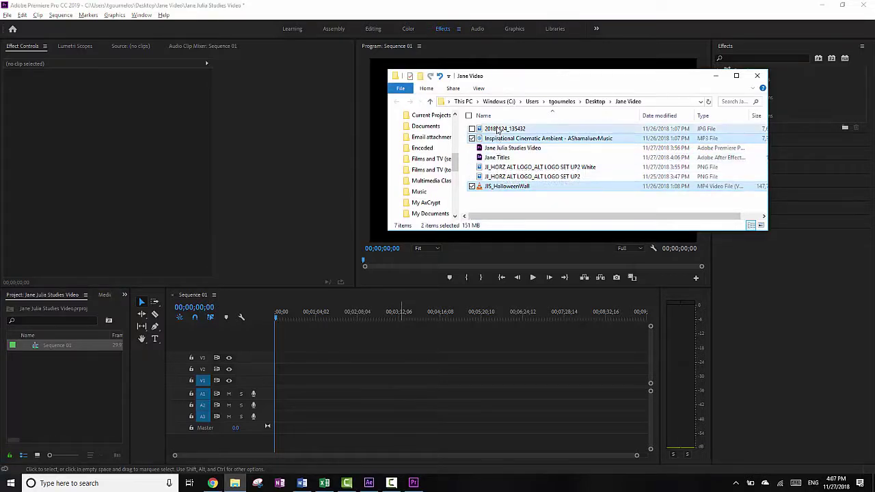
ctrl+click(497, 138)
drag(498, 140, 56, 386)
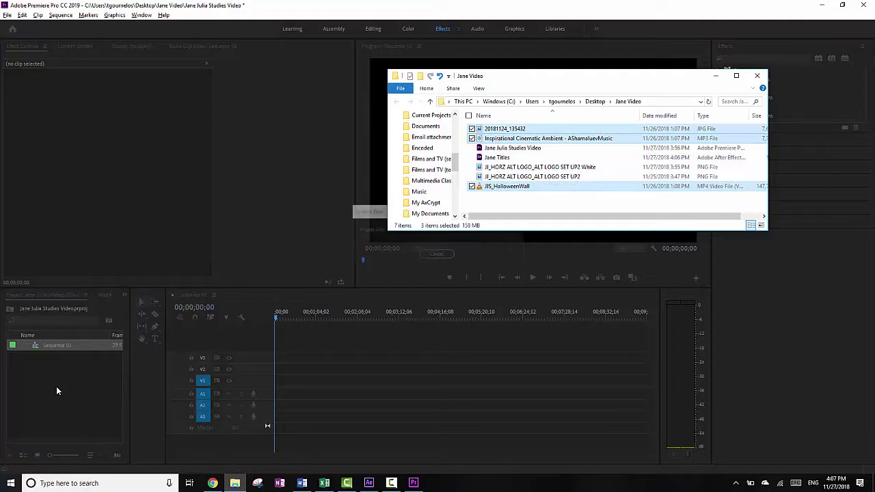
click(7, 14)
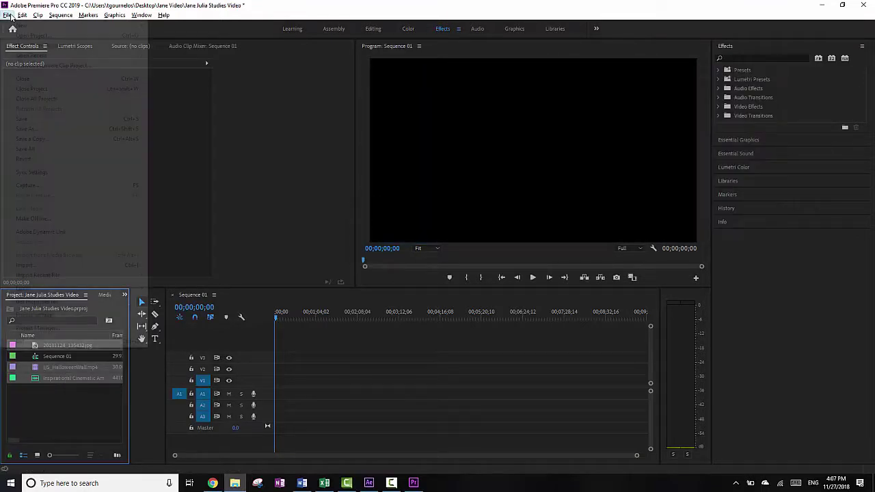
click(35, 120)
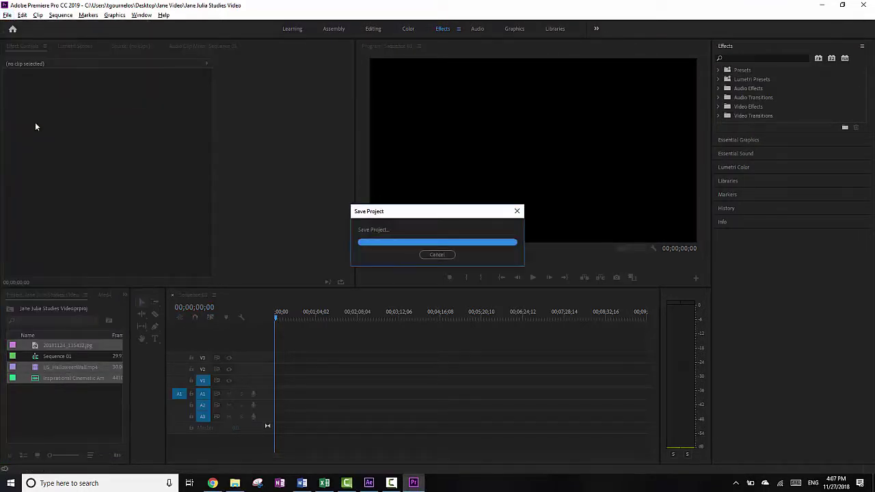
Import the Intro and Outro compositions from Jane Titles.aep.
key(alt+Tab)
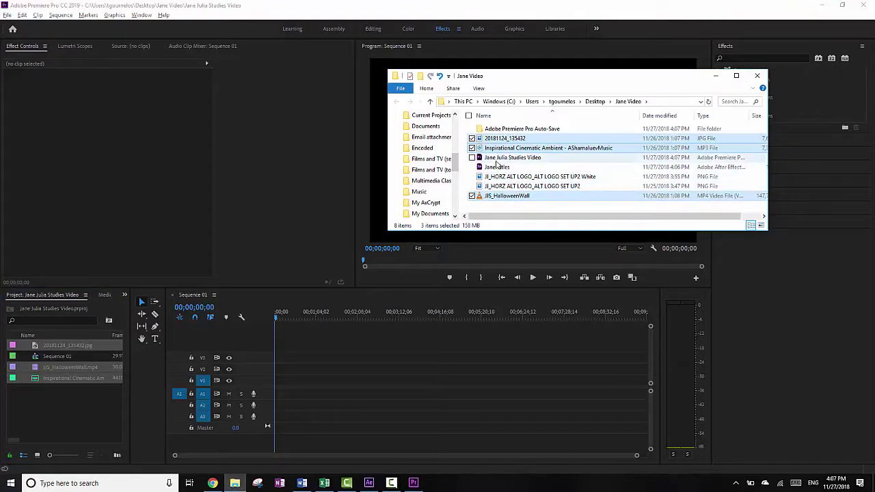
click(497, 167)
drag(497, 167, 64, 410)
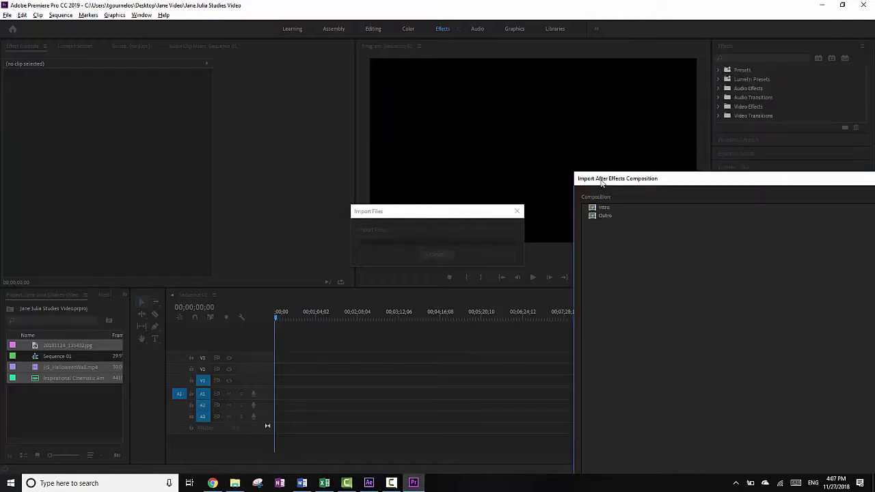
drag(601, 181, 170, 56)
double_click(170, 82)
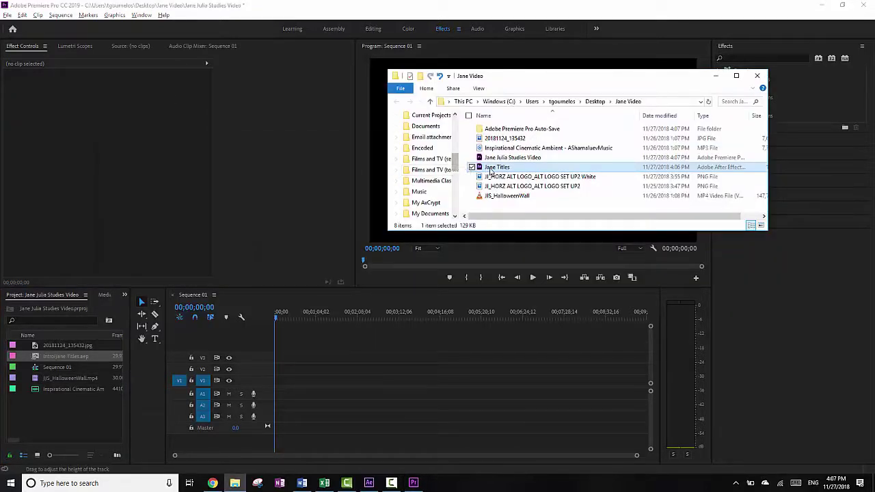
drag(491, 171, 54, 417)
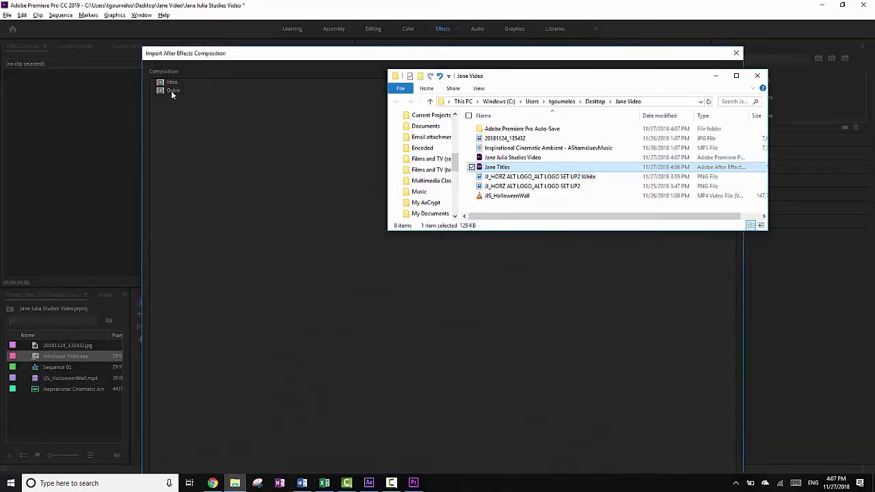
double_click(171, 90)
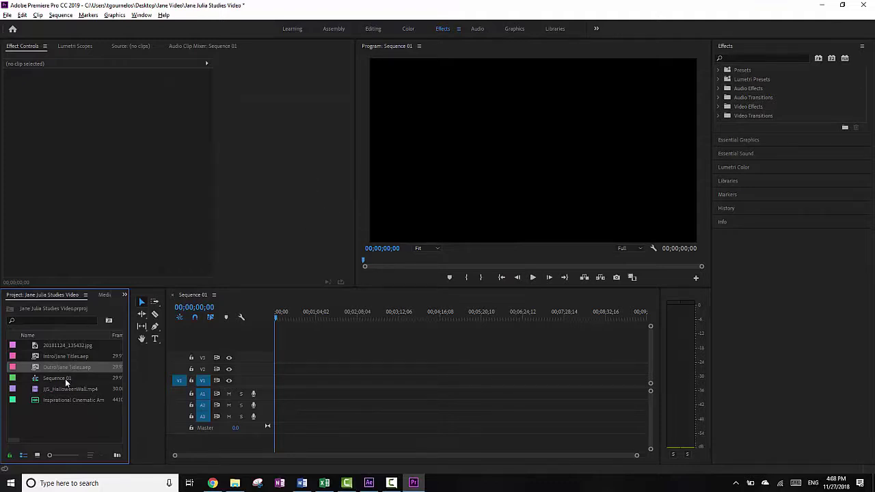
Place the Intro title composition on V2 of Sequence 01 and adjust the timeline zoom.
drag(62, 356, 277, 375)
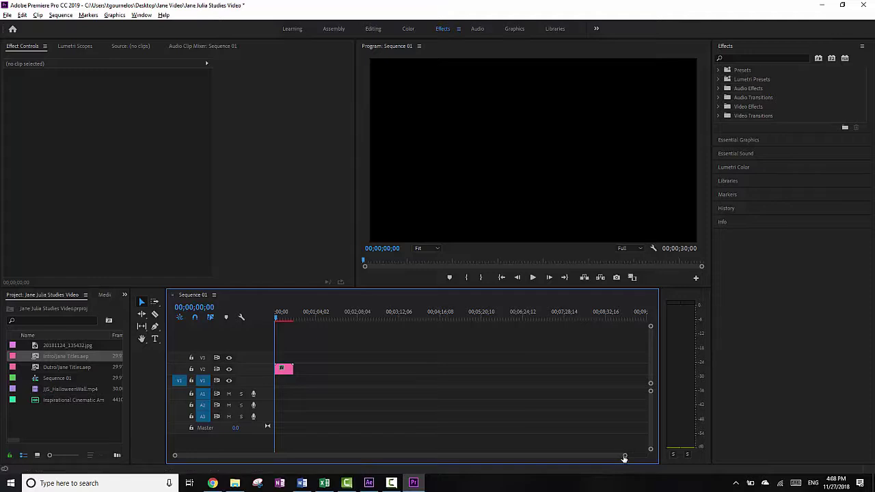
drag(624, 455, 415, 455)
scroll(499, 444, up, 4)
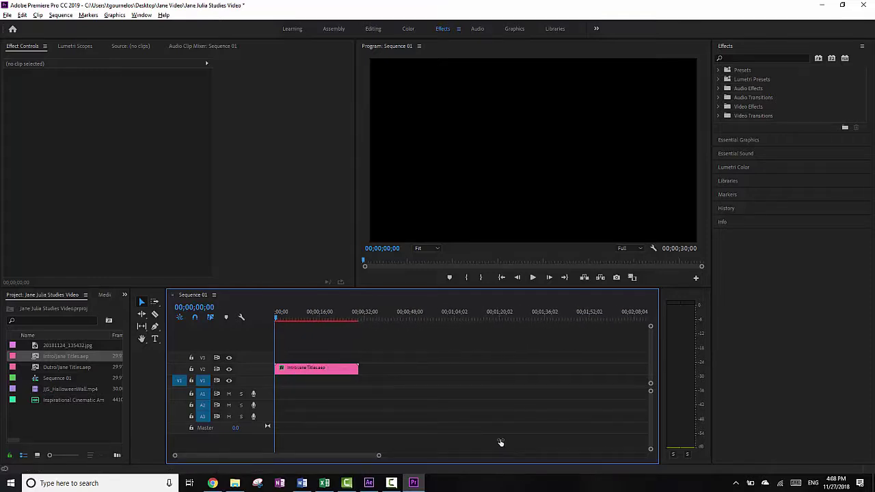
scroll(480, 435, up, 3)
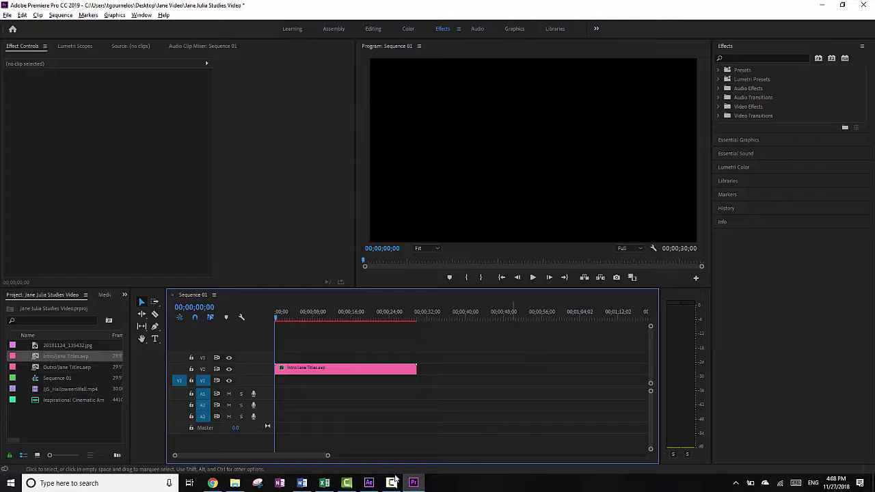
drag(327, 456, 424, 483)
Put the HalloweenWall video on V1 and the Outro title after it on V3.
click(46, 377)
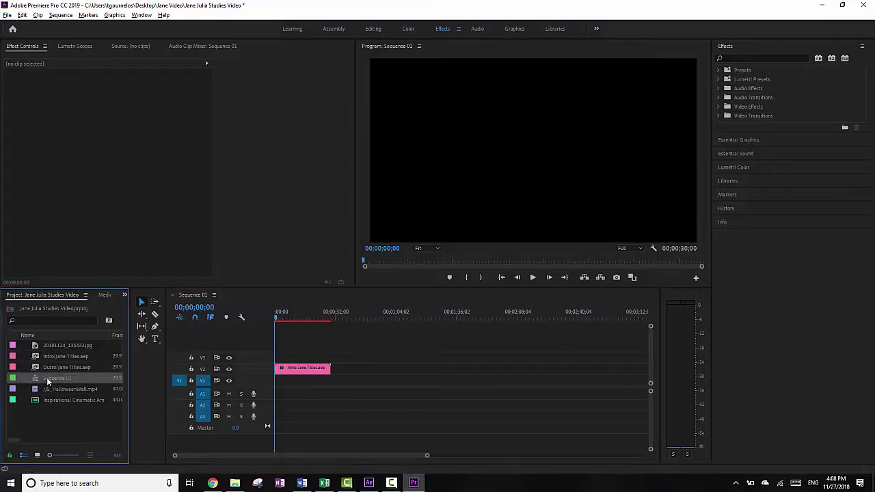
click(52, 390)
drag(56, 391, 299, 381)
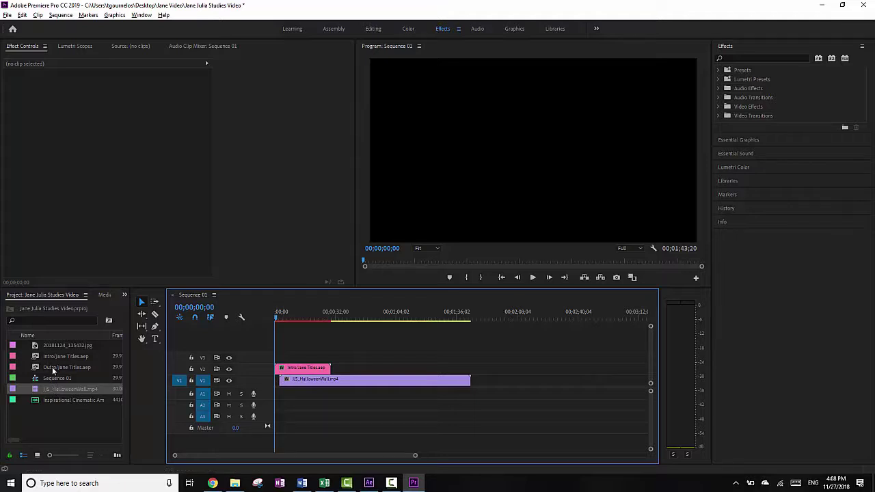
drag(49, 366, 481, 366)
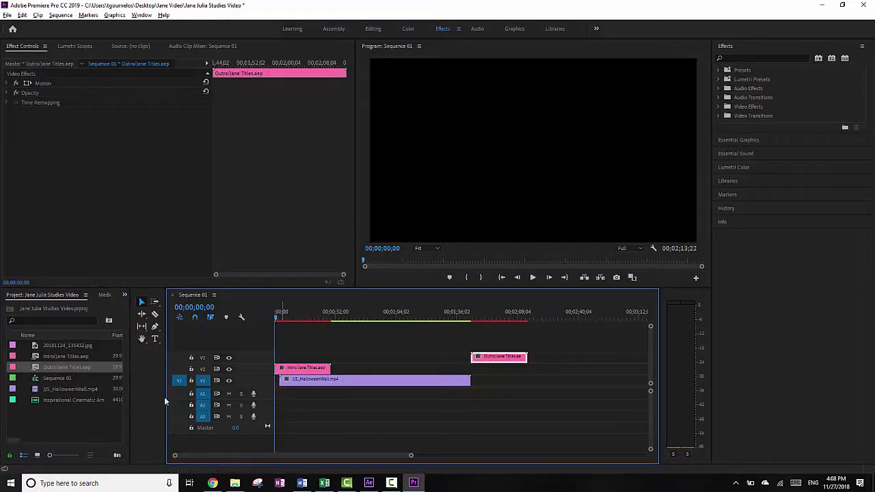
Place the 20181124_135432.jpg photo on V2 starting where the HalloweenWall video ends.
drag(56, 345, 474, 372)
click(471, 319)
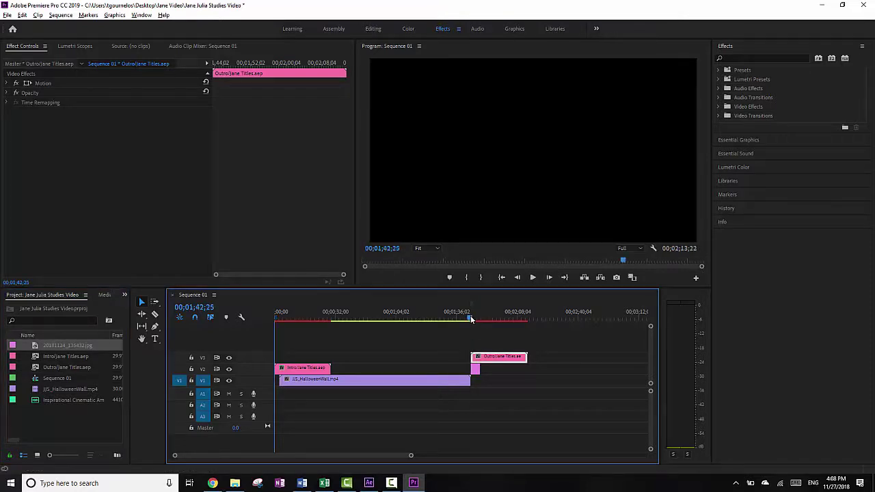
click(466, 319)
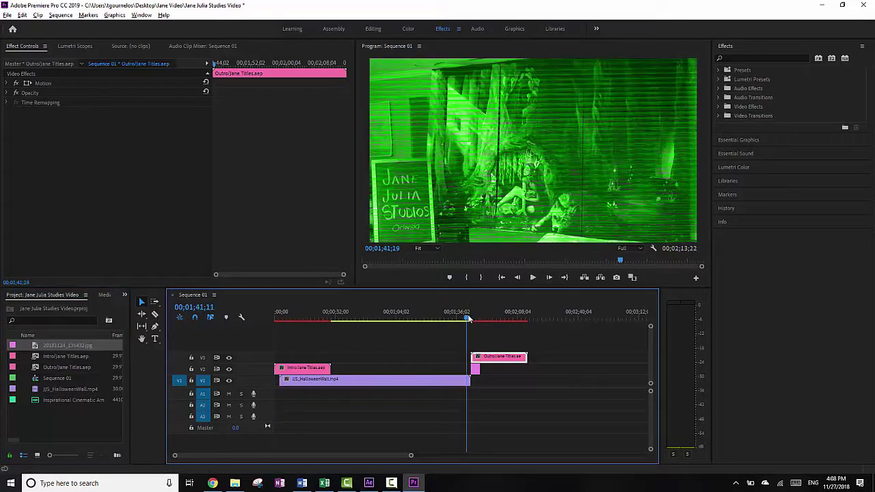
drag(477, 373, 474, 374)
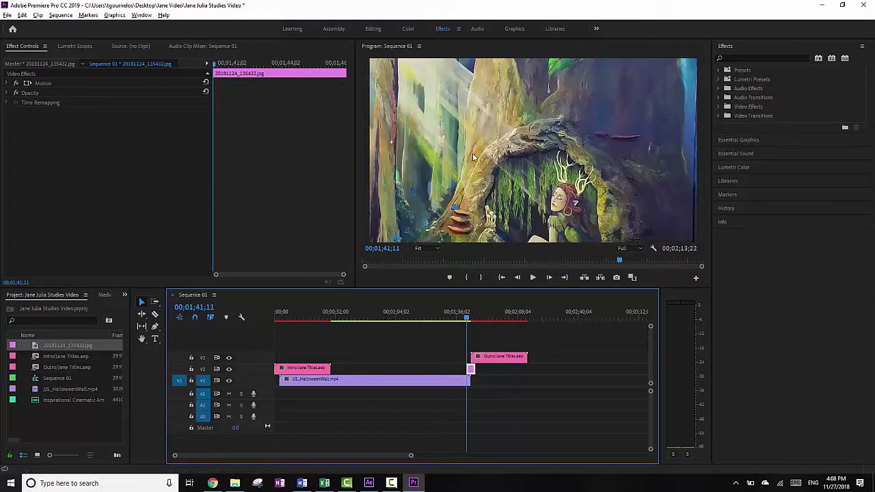
At 10% Program zoom, scale the photo down to fit the frame and save the project.
click(429, 250)
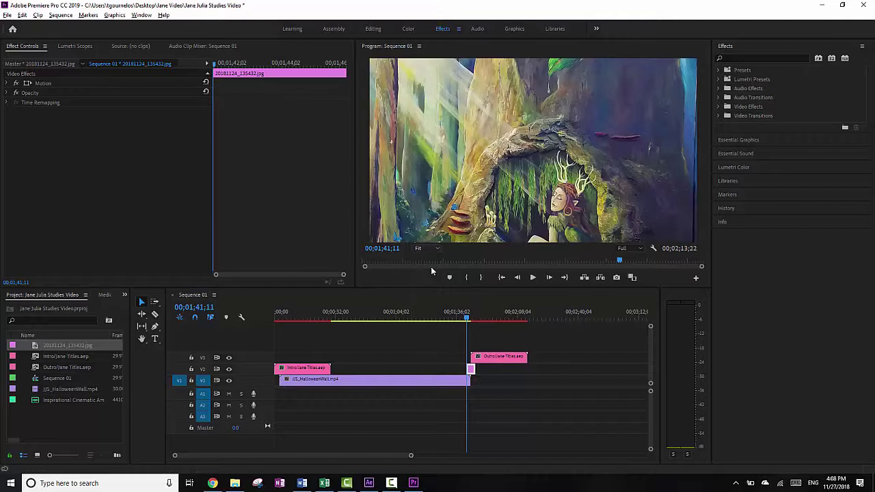
click(427, 268)
click(547, 160)
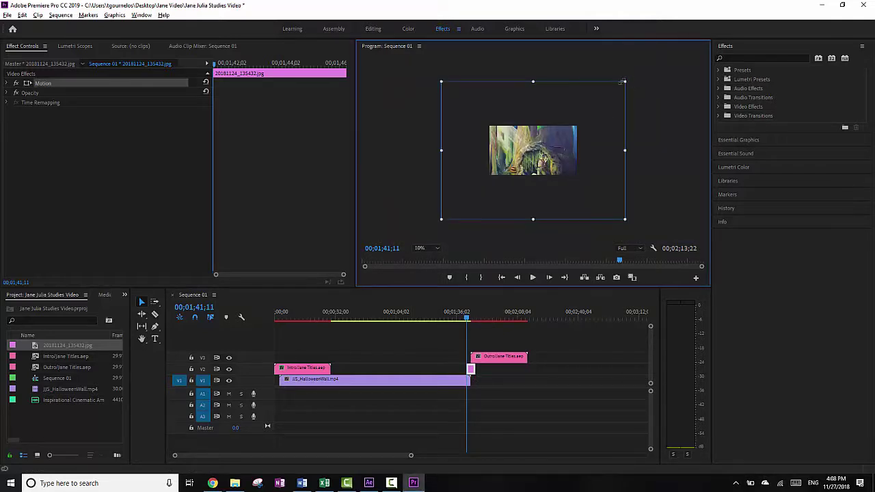
drag(625, 83, 567, 127)
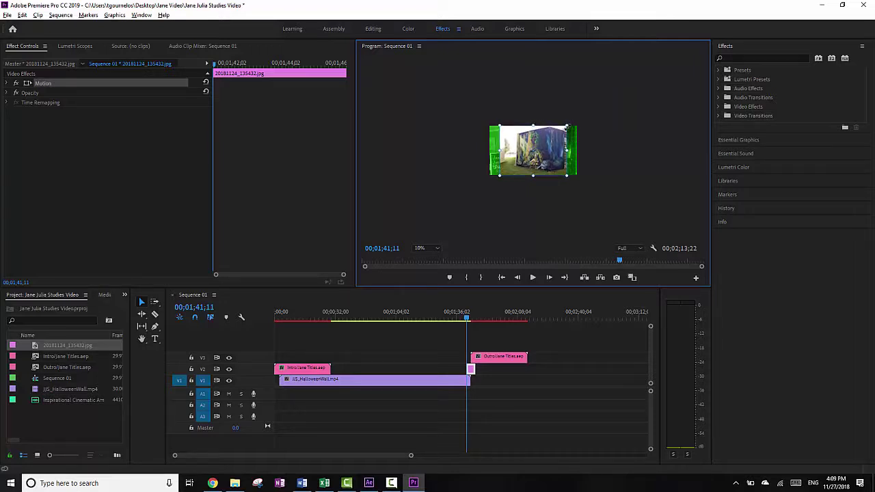
click(522, 215)
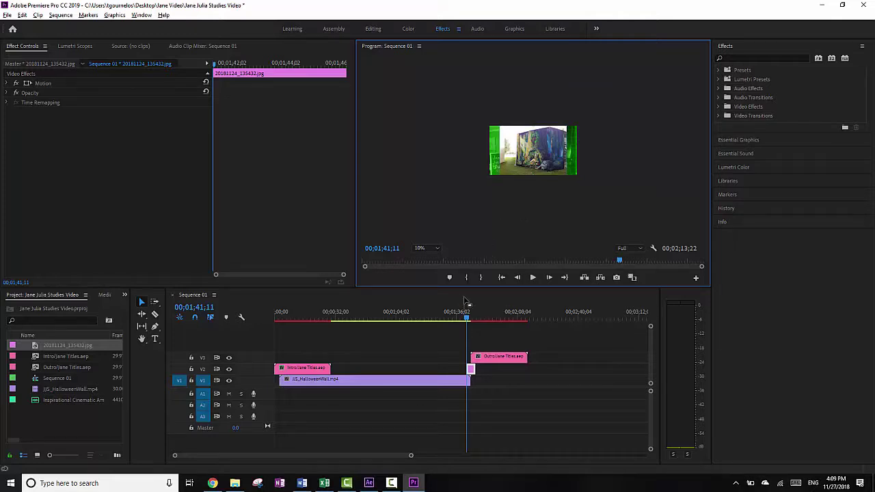
key(ctrl+s)
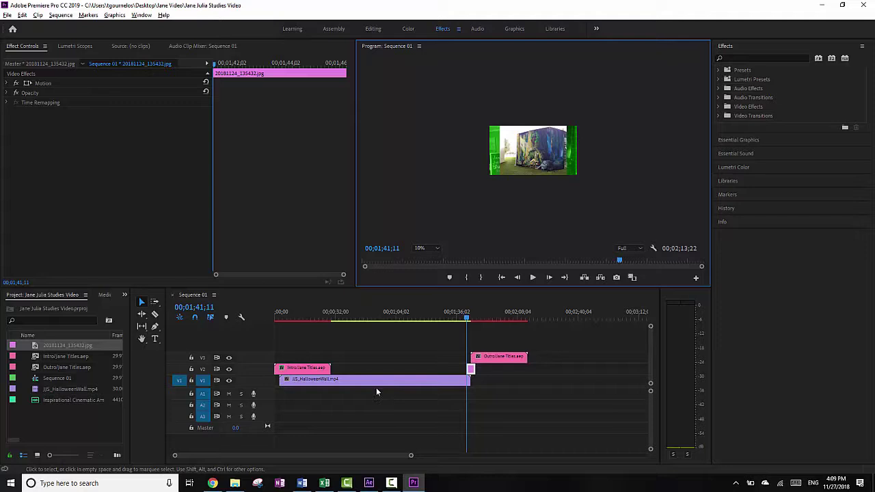
Add the music to audio track A1 and select the Halloween wall clip.
drag(63, 396, 281, 396)
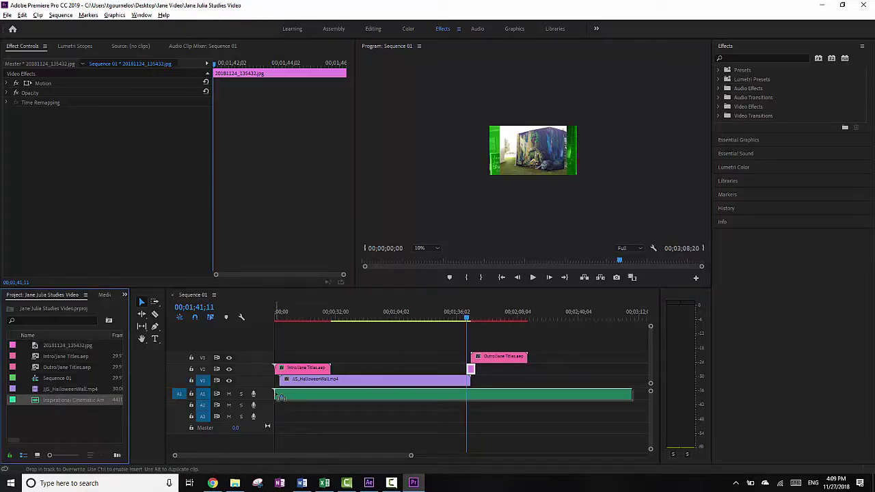
click(343, 380)
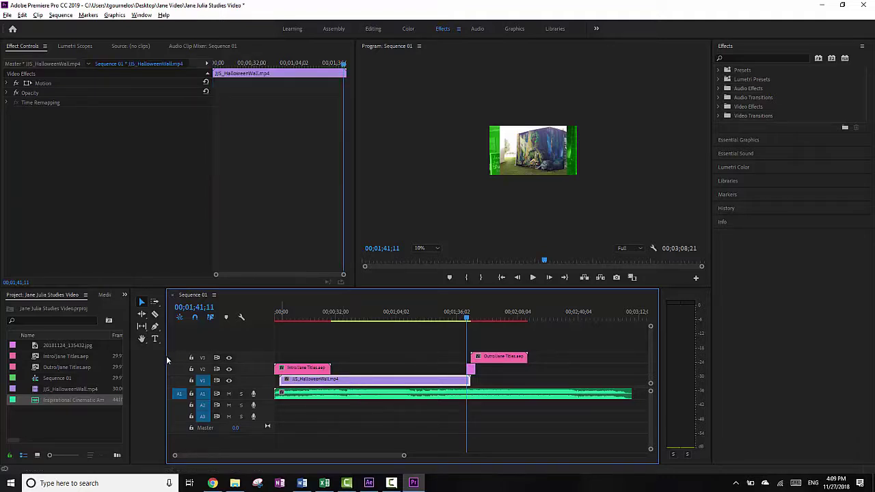
drag(166, 356, 150, 354)
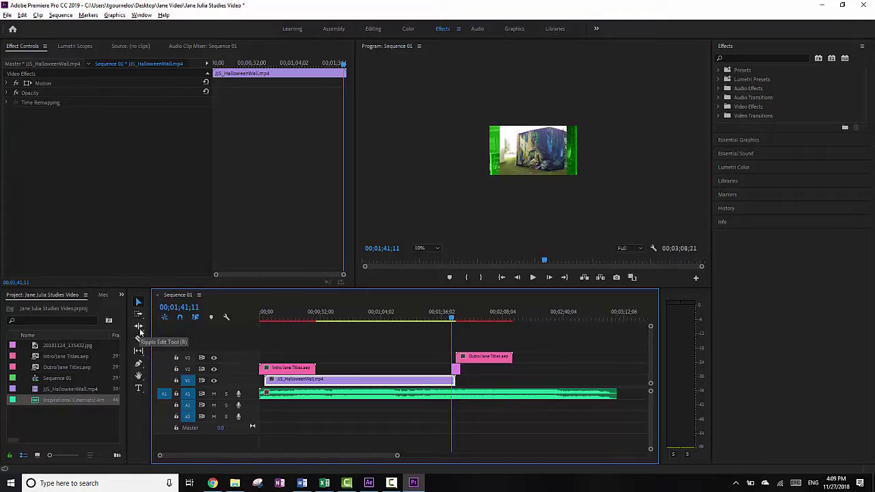
Rate-stretch the JJS_HalloweenWall clip to 175.09% speed, then return to the Selection tool.
click(139, 329)
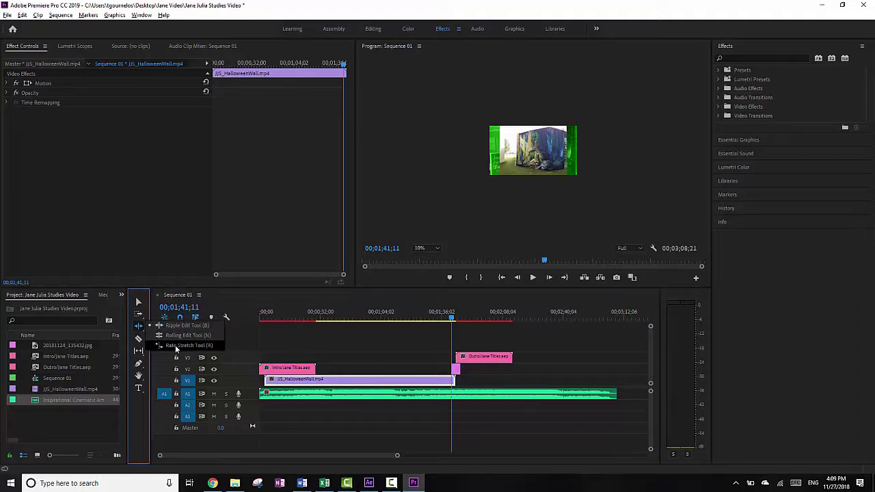
click(175, 345)
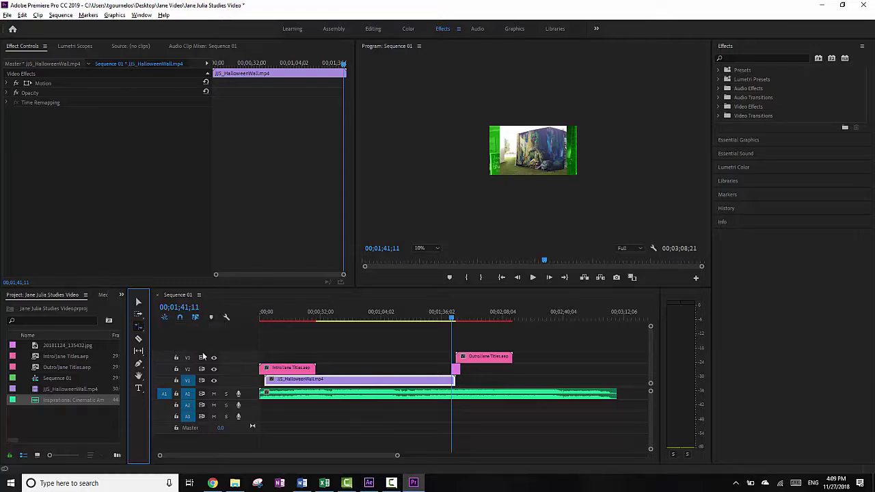
drag(453, 379, 370, 369)
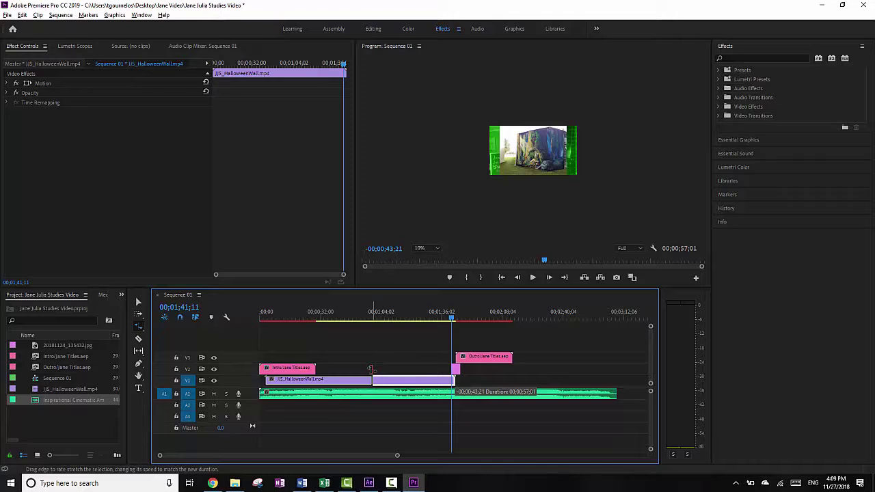
drag(372, 369, 369, 371)
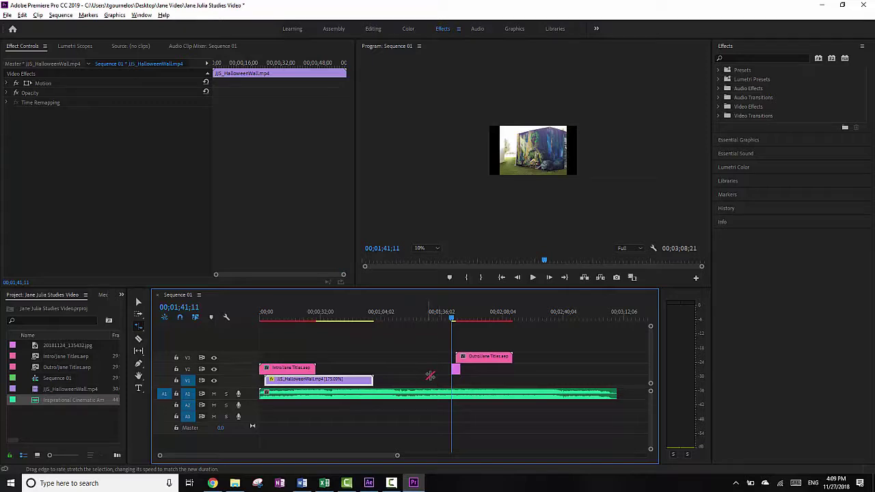
click(138, 302)
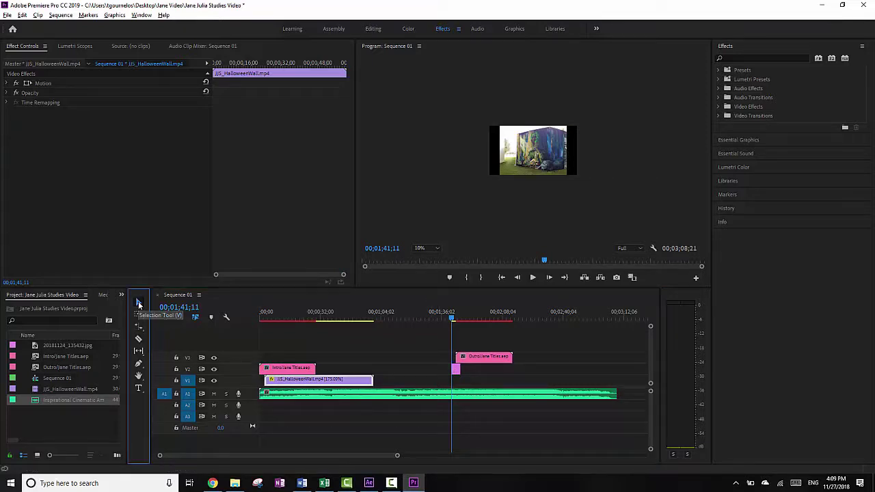
click(456, 369)
Move the photo and Outro title left to the mural clip's end and mute track A1.
drag(445, 326, 377, 374)
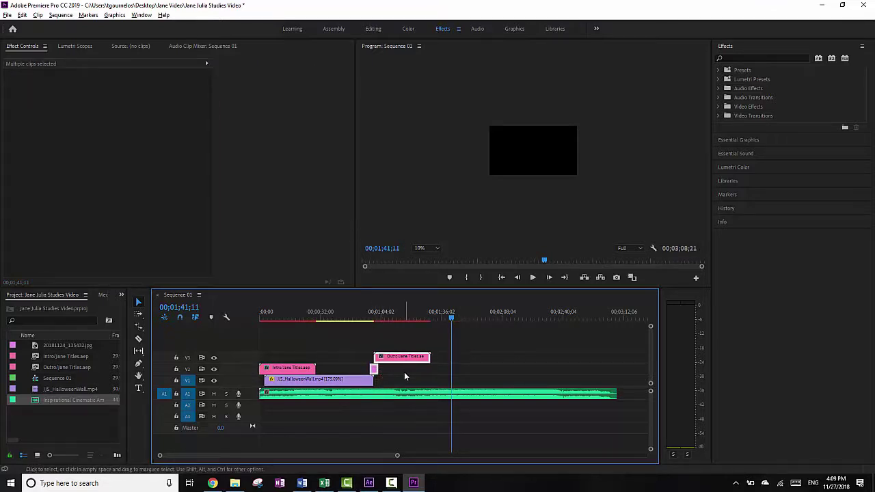
click(404, 370)
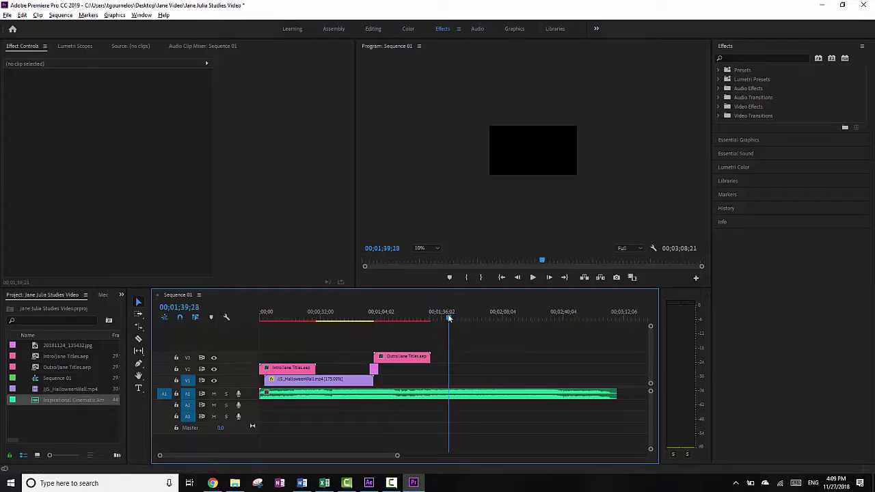
drag(395, 317, 374, 317)
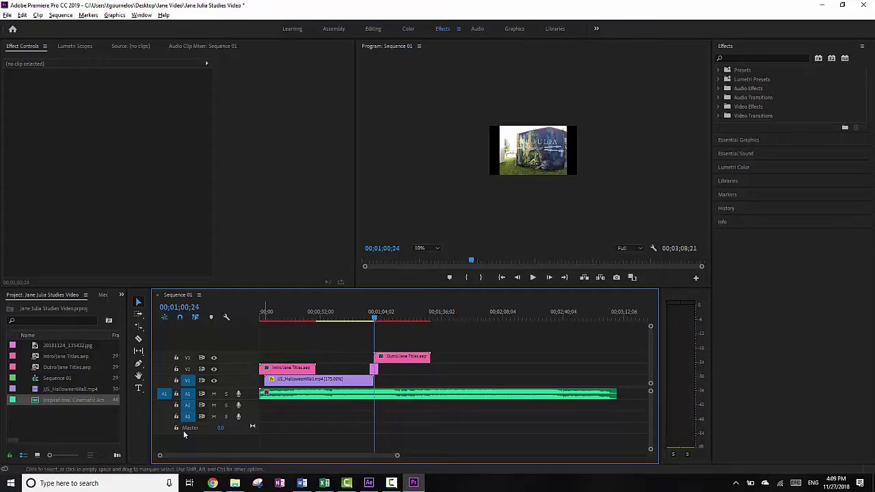
click(213, 394)
key(space)
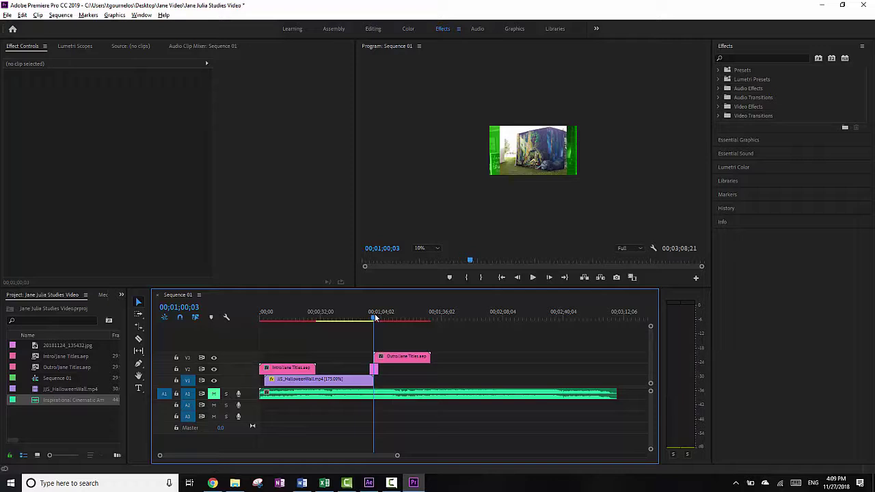
Trim the Outro and Intro title clips to much shorter durations.
drag(379, 316, 384, 318)
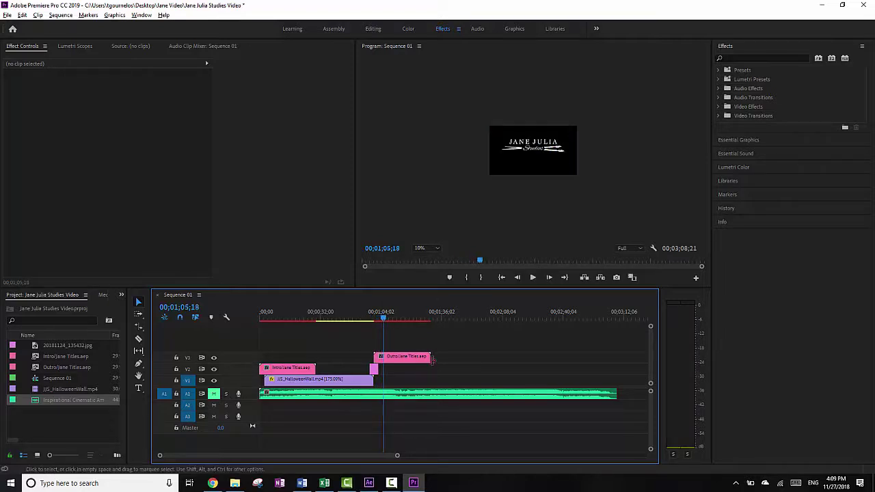
drag(430, 357, 382, 356)
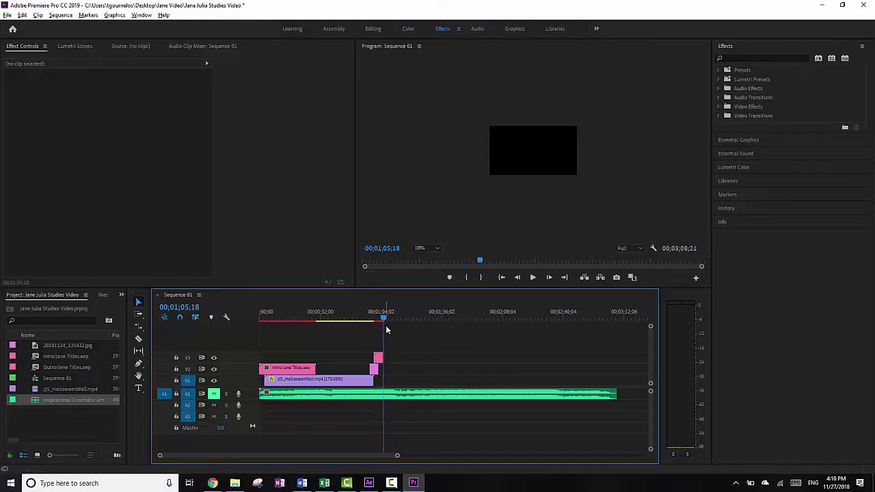
click(300, 317)
click(269, 332)
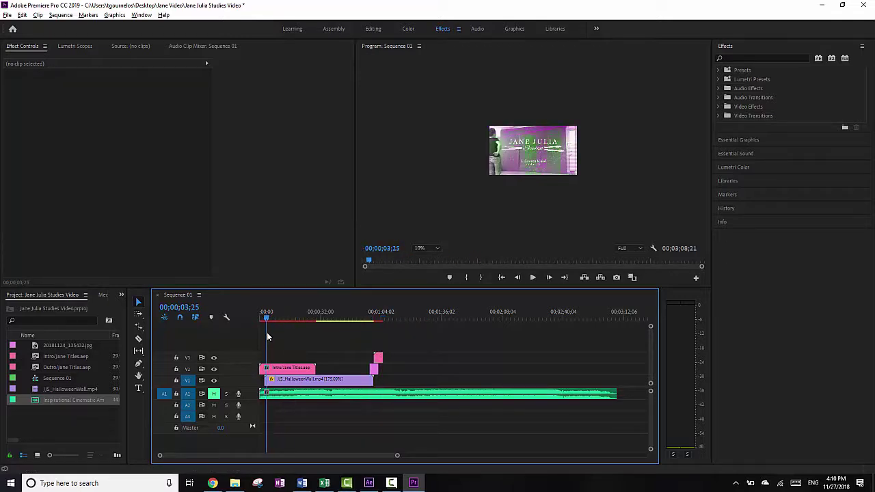
mouse_move(270, 336)
mouse_down()
mouse_move(260, 332)
mouse_move(269, 336)
mouse_up()
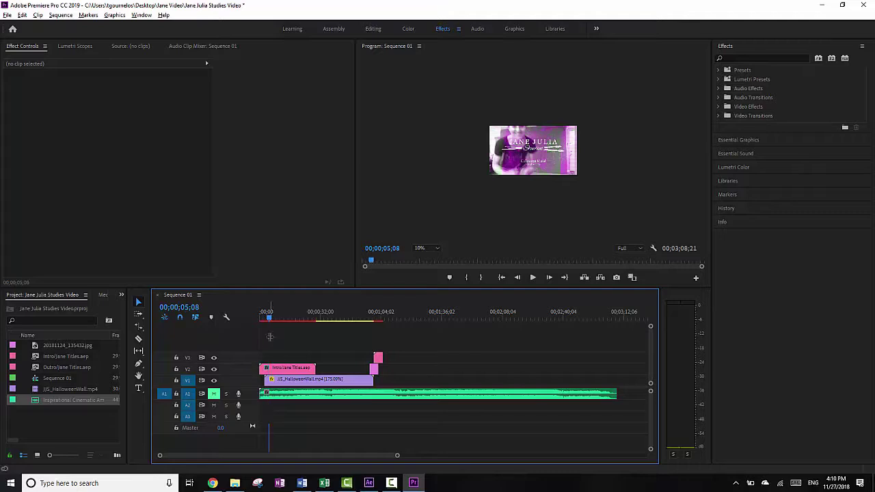
drag(316, 367, 268, 368)
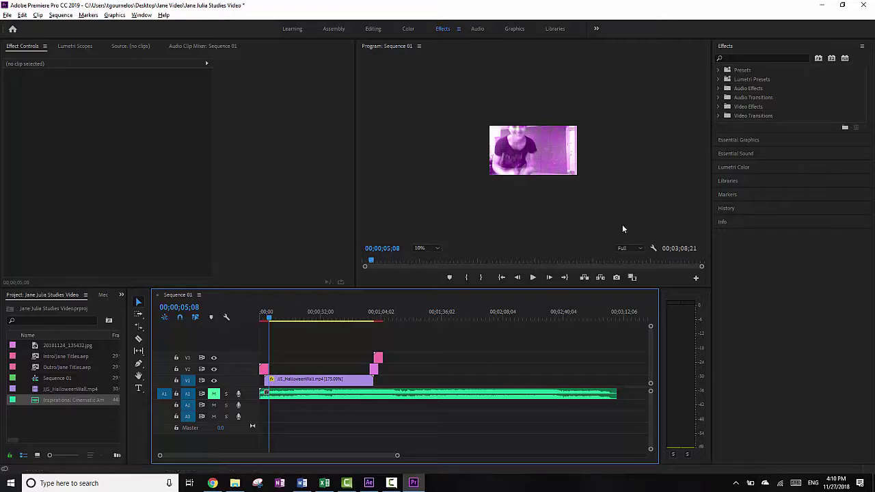
Add Cross Dissolve transitions to the clip start and end edit points, then save.
click(720, 116)
click(724, 134)
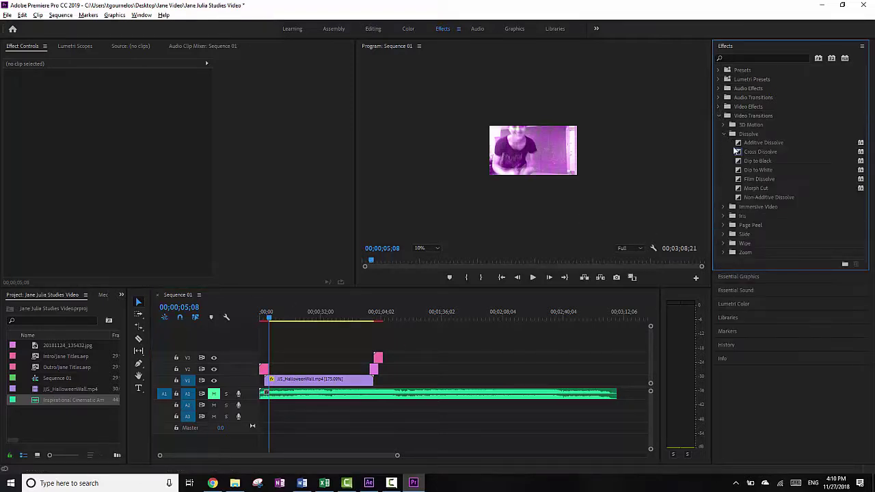
drag(746, 151, 268, 381)
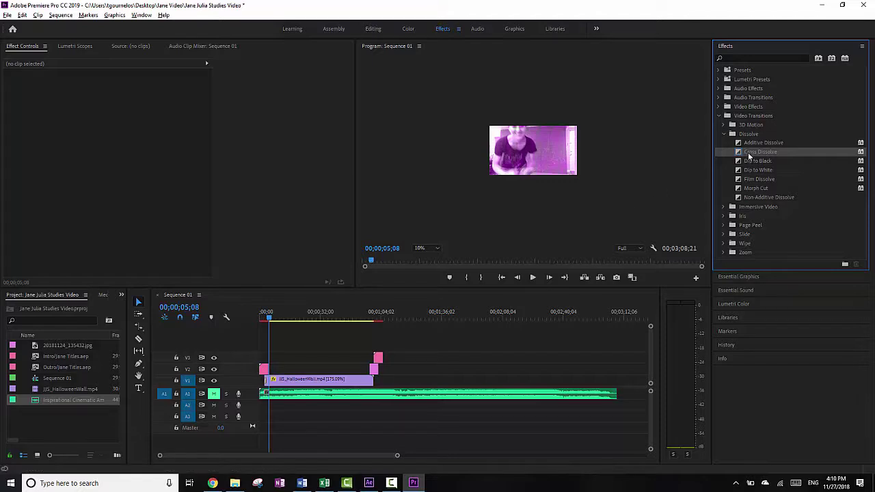
drag(748, 152, 262, 369)
drag(756, 156, 374, 370)
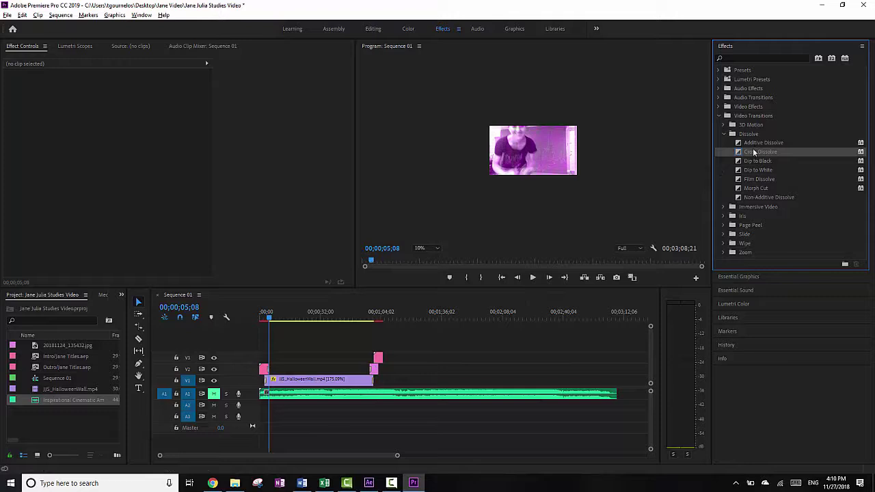
drag(754, 152, 383, 379)
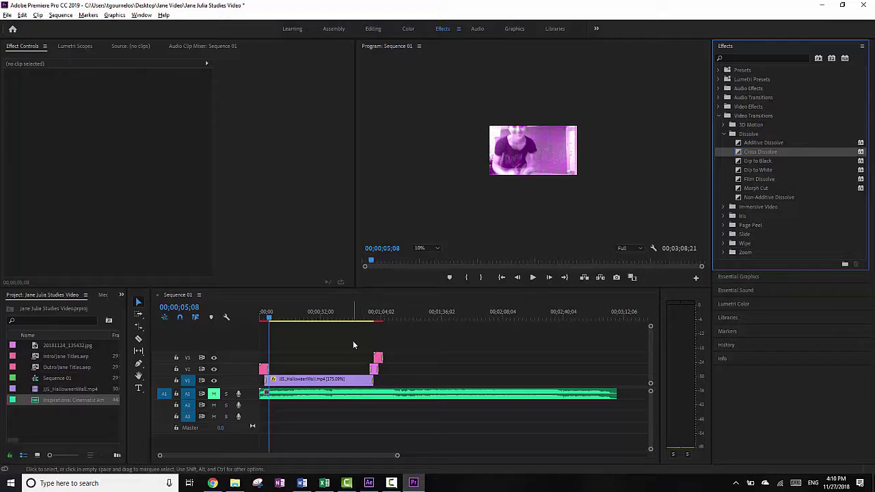
key(ctrl+s)
Set the Program monitor to Fit, play the sequence, and return to the start.
click(260, 324)
click(437, 248)
click(435, 258)
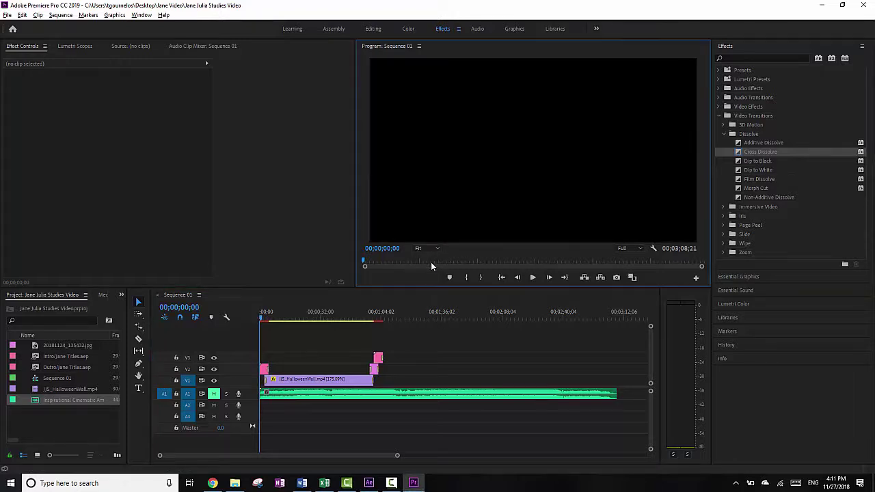
key(space)
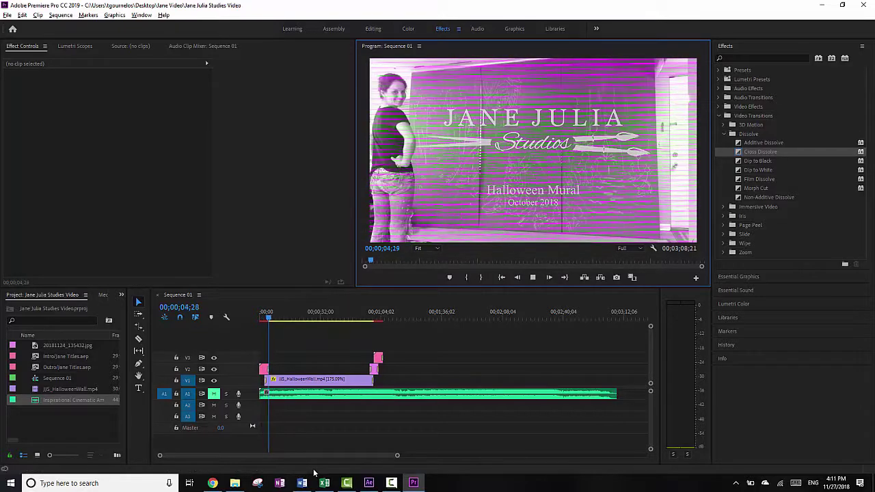
key(space)
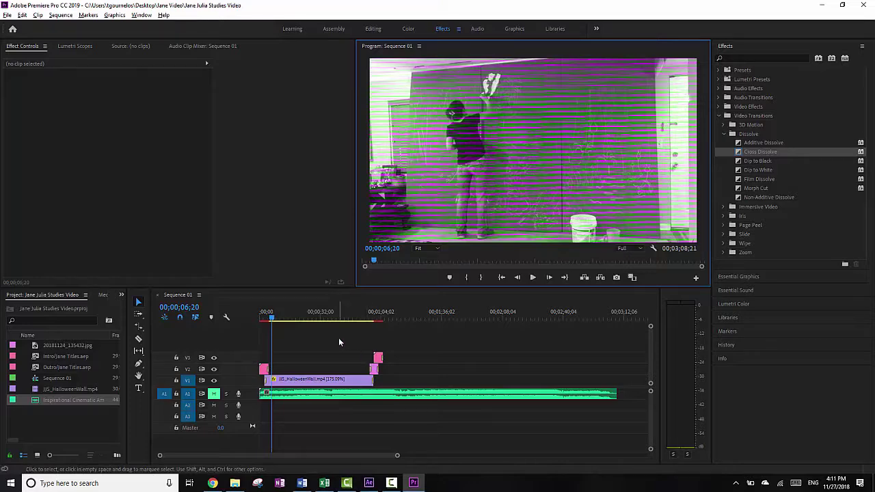
drag(272, 319, 254, 316)
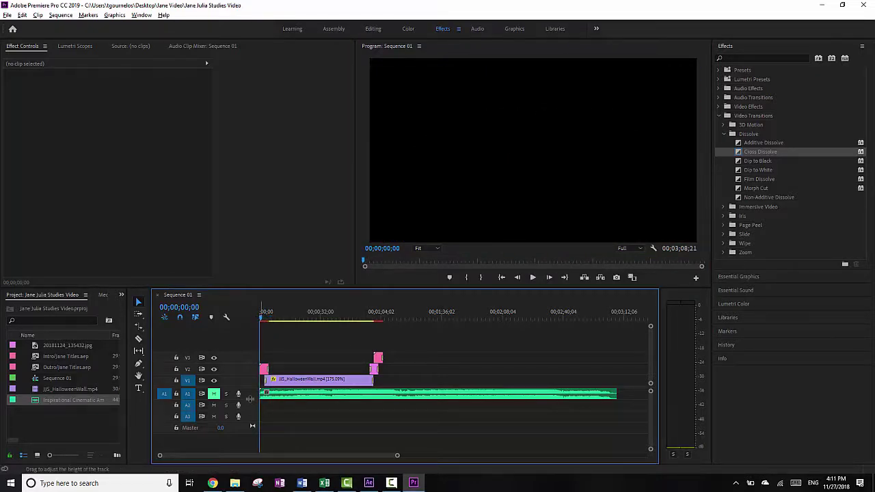
Keyframe the music volume to rise from -oo dB at the start and fade to -oo dB at the end.
drag(250, 398, 253, 430)
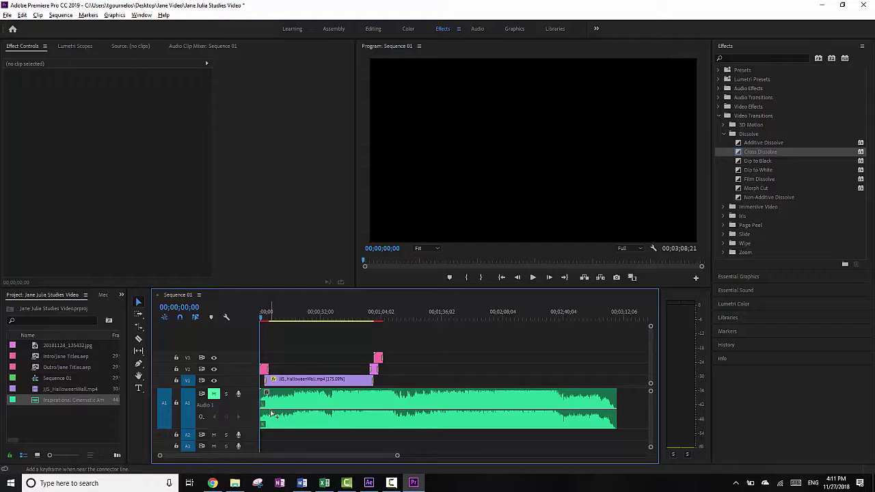
click(271, 413)
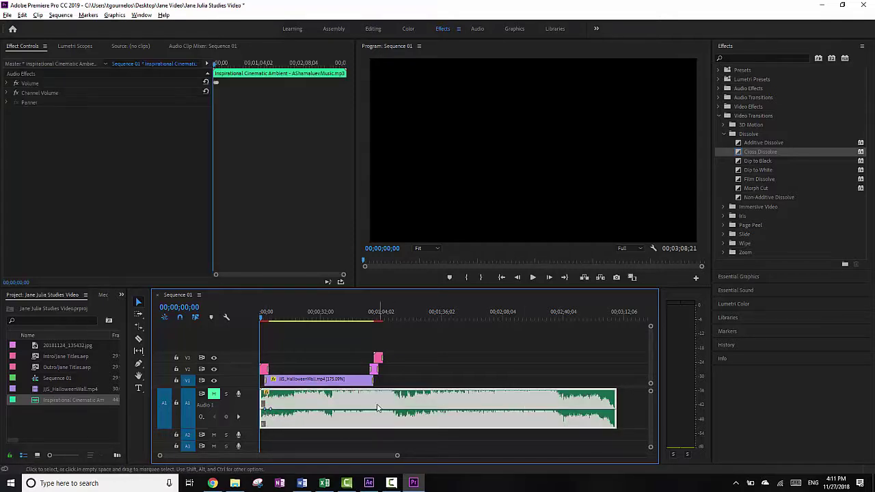
drag(398, 458, 345, 446)
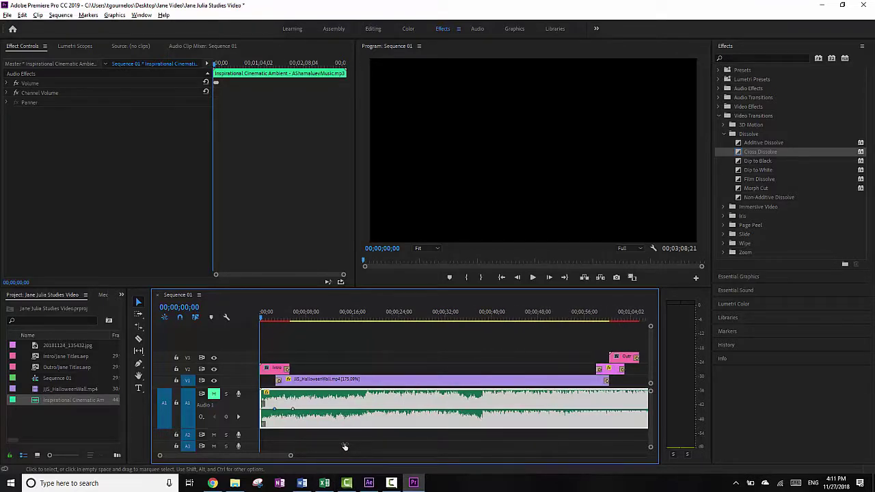
ctrl+click(608, 411)
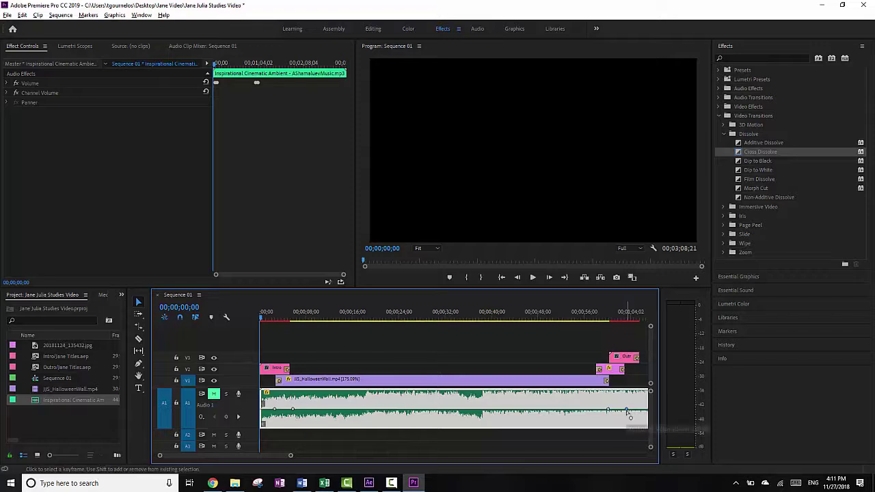
ctrl+click(627, 410)
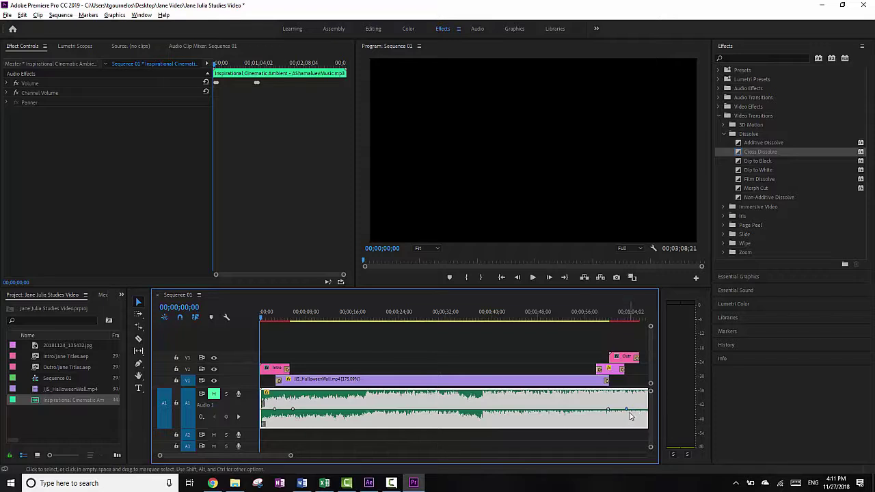
drag(627, 410, 643, 425)
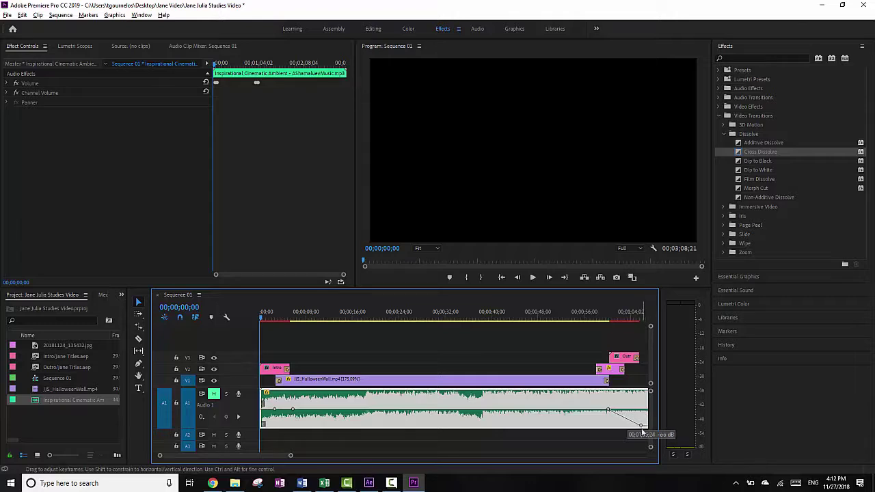
drag(609, 410, 624, 410)
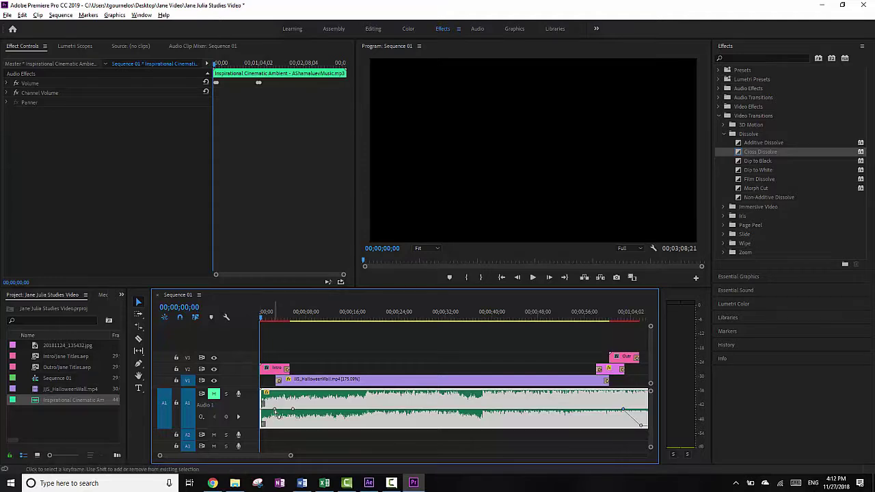
mouse_move(274, 410)
mouse_down()
mouse_move(263, 424)
mouse_move(291, 410)
mouse_move(274, 409)
mouse_up()
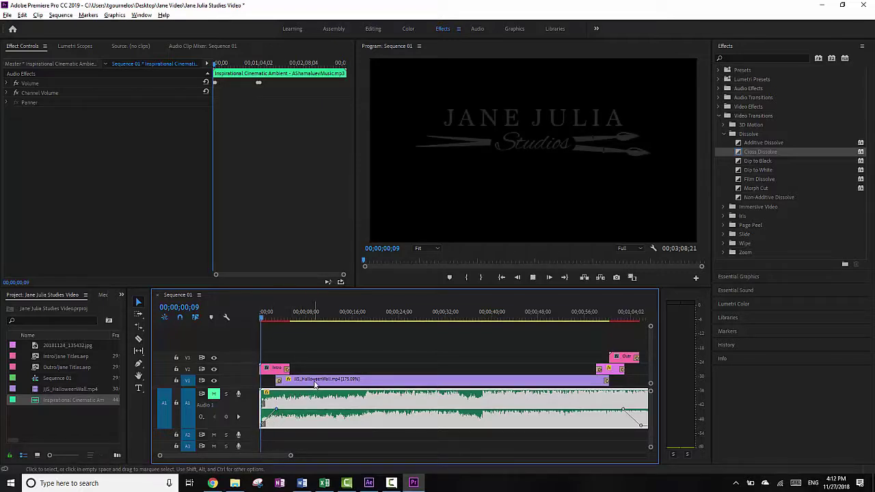
Unmute A1 and play from the beginning, pausing at 00;00;08;13 after the fade-in.
key(space)
click(214, 394)
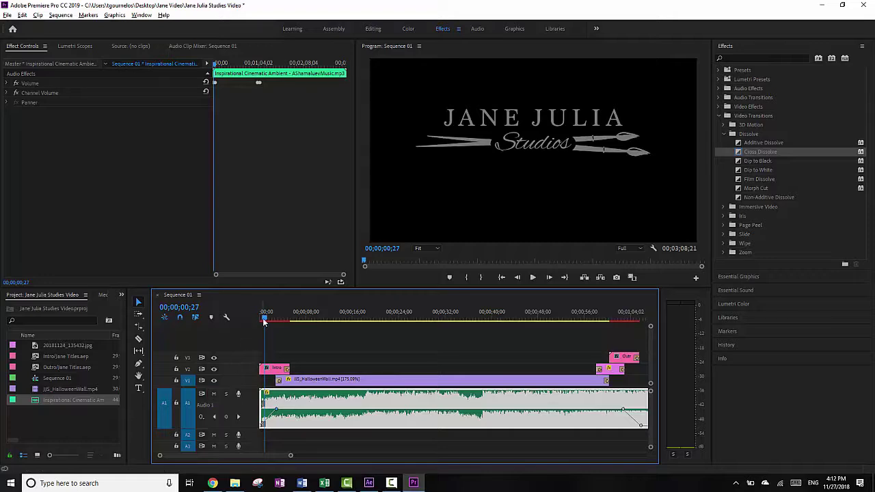
key(Home)
key(space)
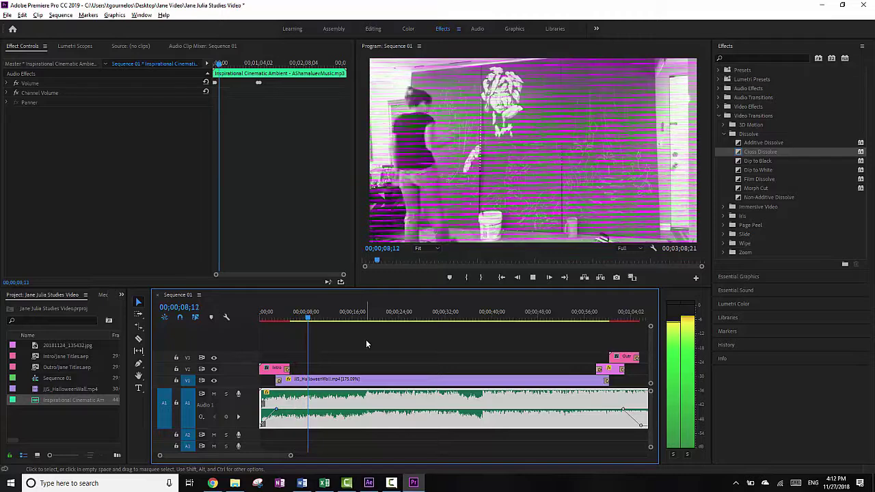
key(space)
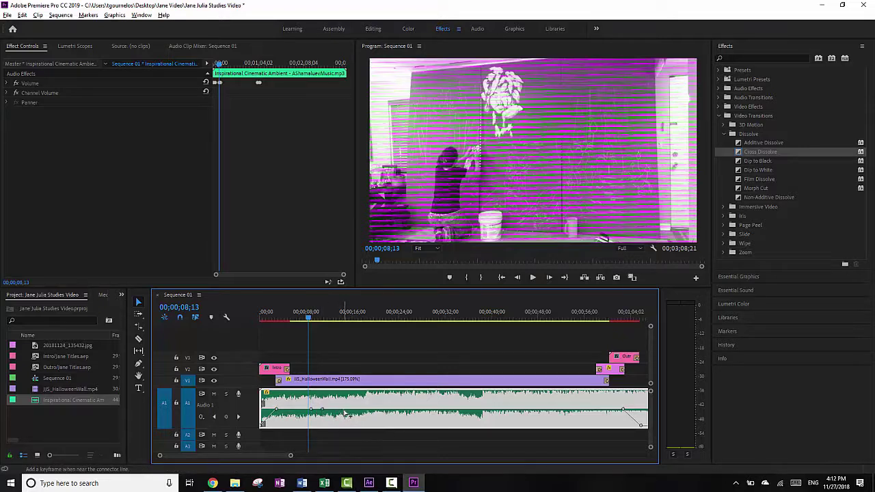
click(343, 409)
click(358, 410)
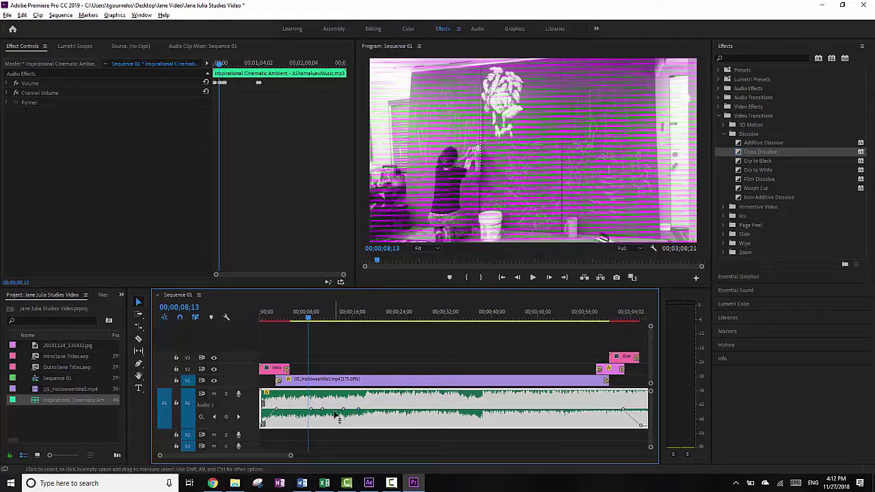
drag(335, 415, 335, 421)
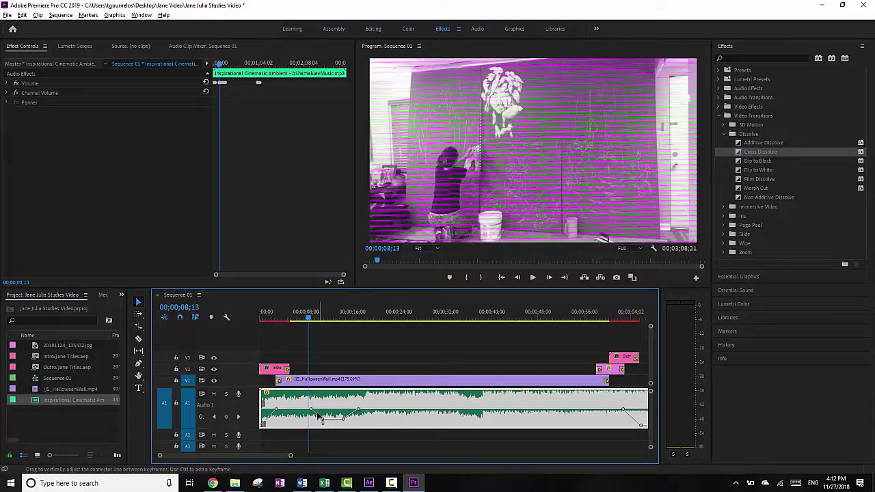
mouse_move(343, 417)
mouse_down()
mouse_move(349, 425)
mouse_move(341, 422)
mouse_up()
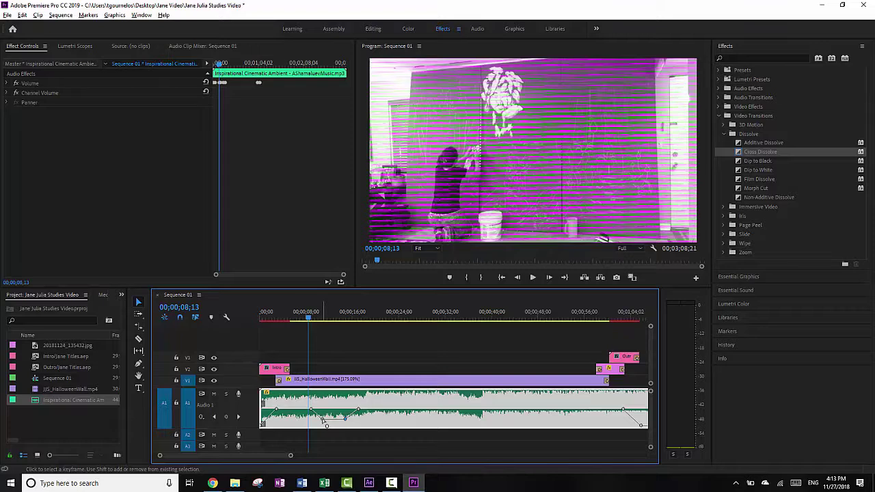
drag(309, 323, 306, 323)
key(space)
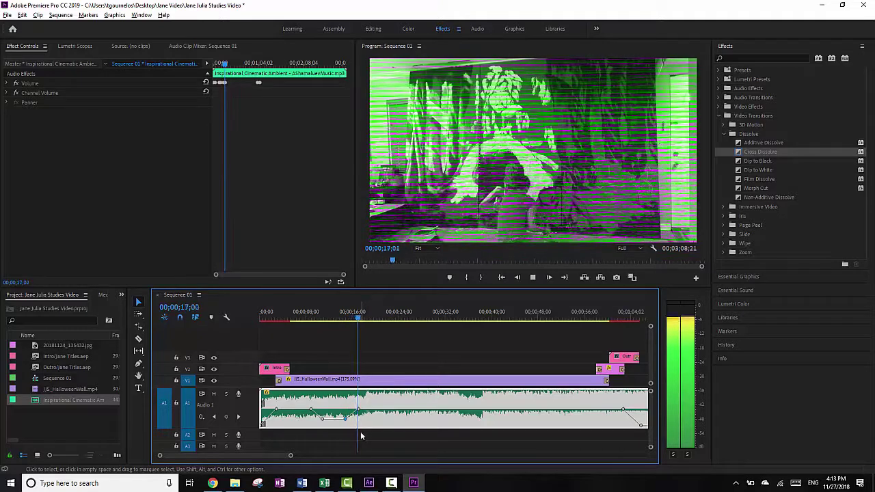
key(space)
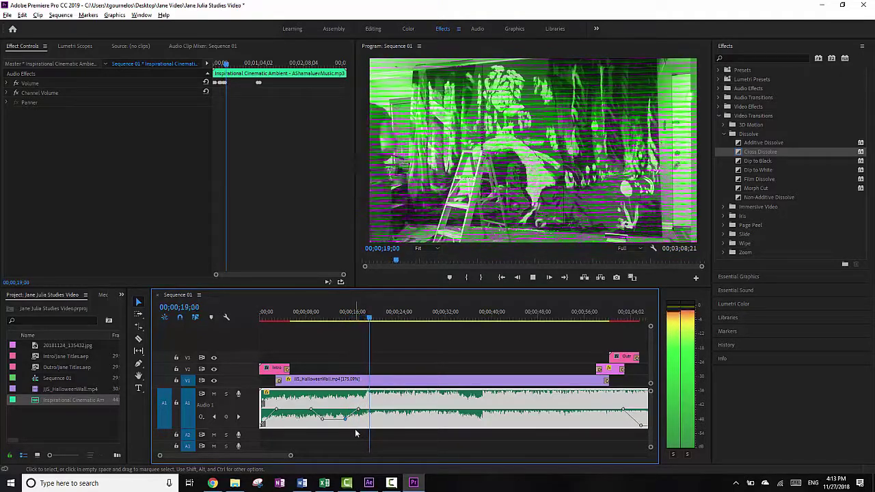
ctrl+click(311, 410)
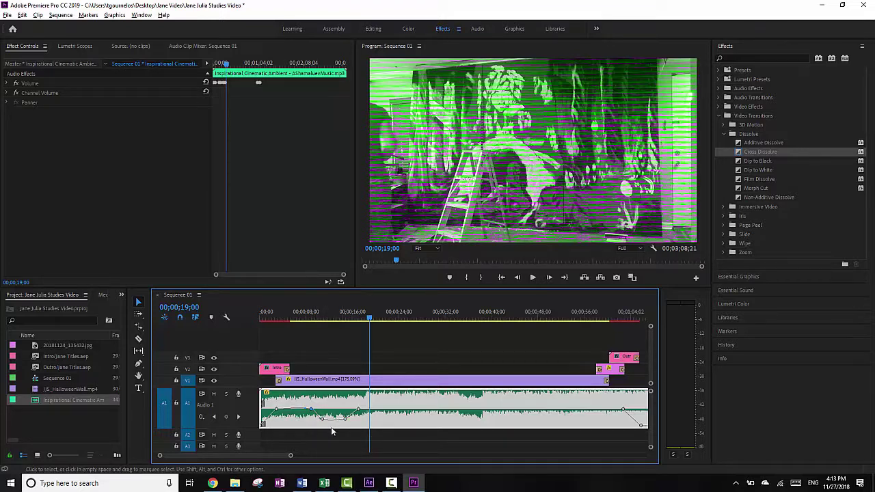
drag(315, 417, 350, 424)
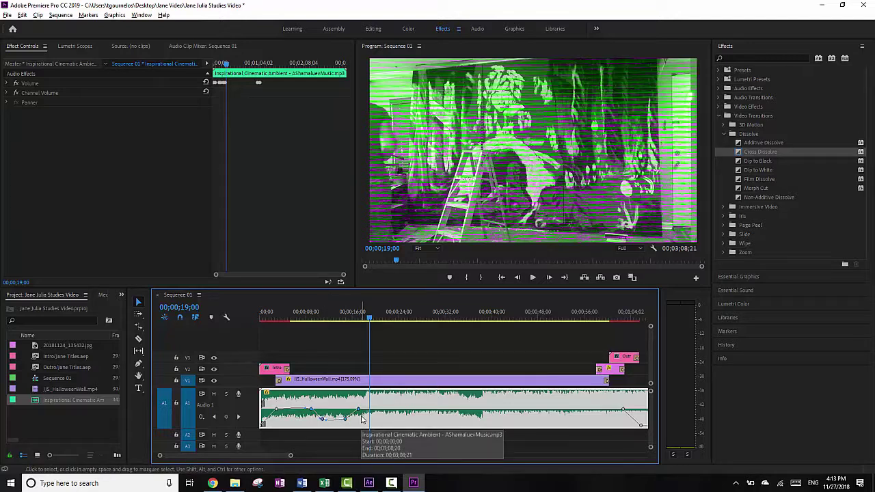
key(Delete)
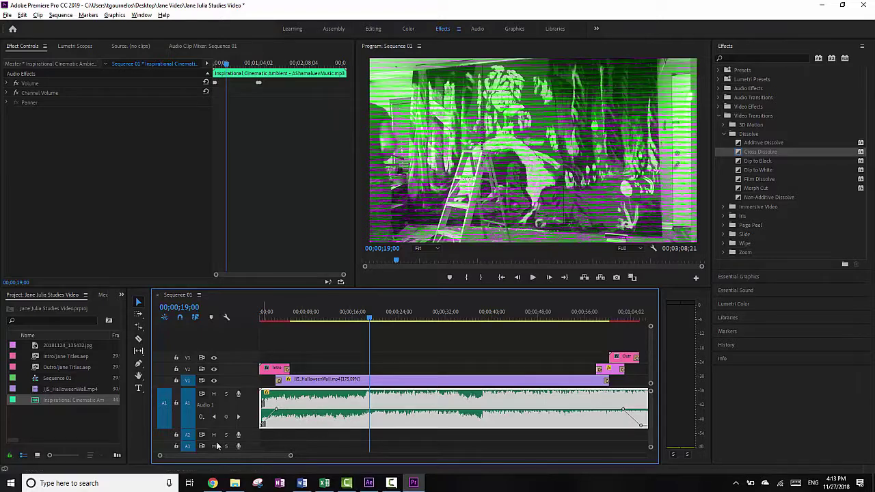
Restore A1 to normal height and set In/Out points spanning the full 00;01;05;18 sequence.
drag(248, 429, 279, 400)
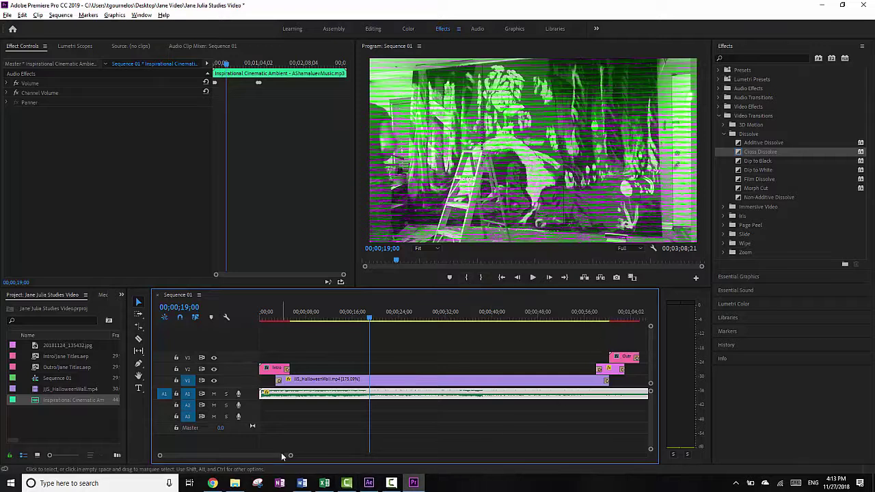
drag(288, 455, 247, 450)
click(468, 277)
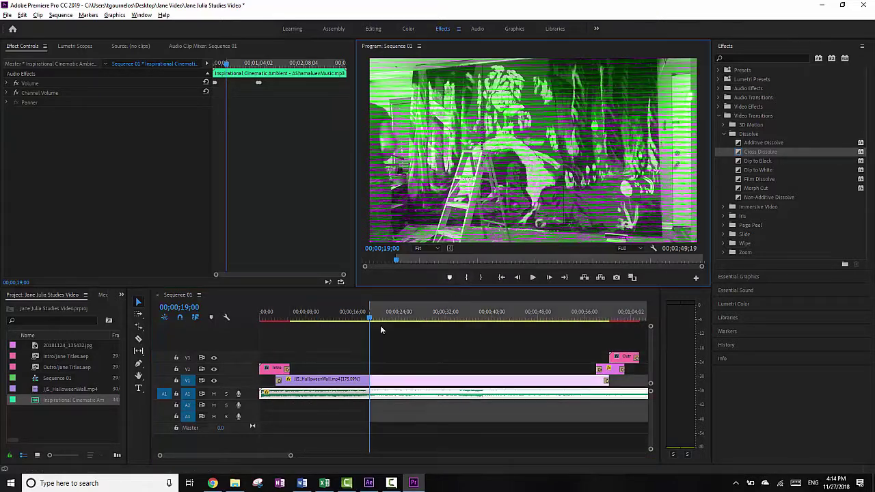
click(410, 316)
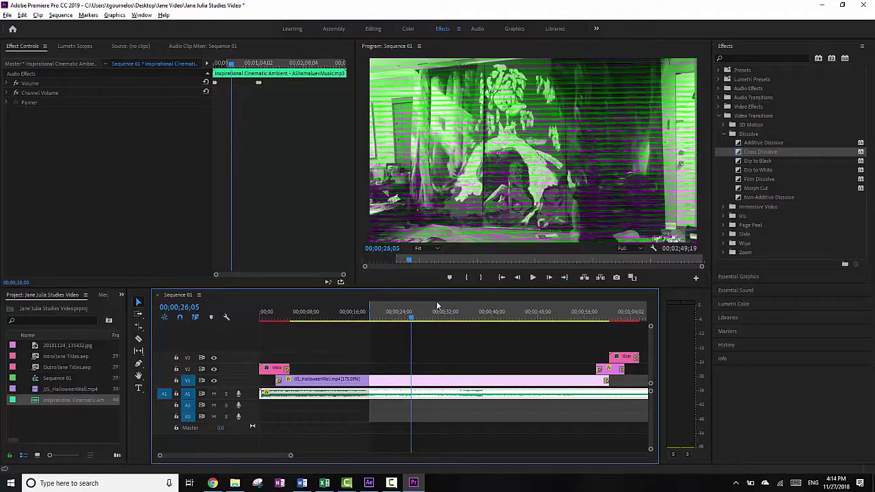
click(481, 277)
drag(369, 313, 260, 313)
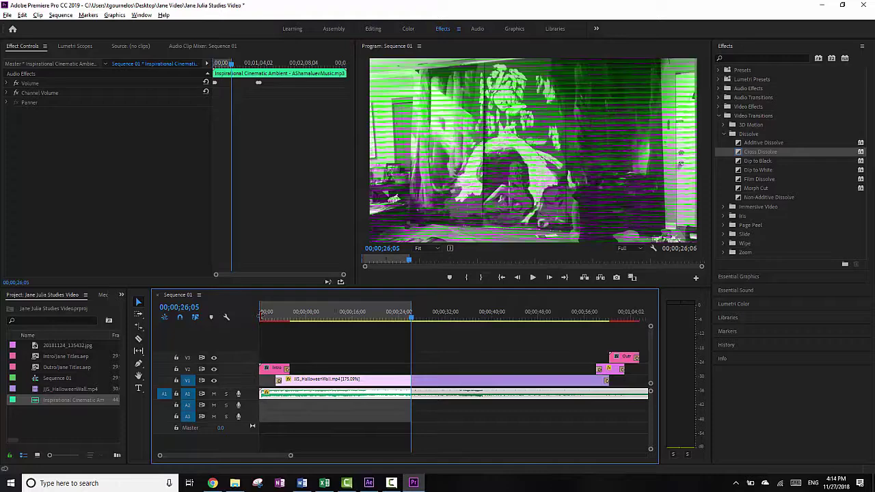
drag(411, 308, 641, 317)
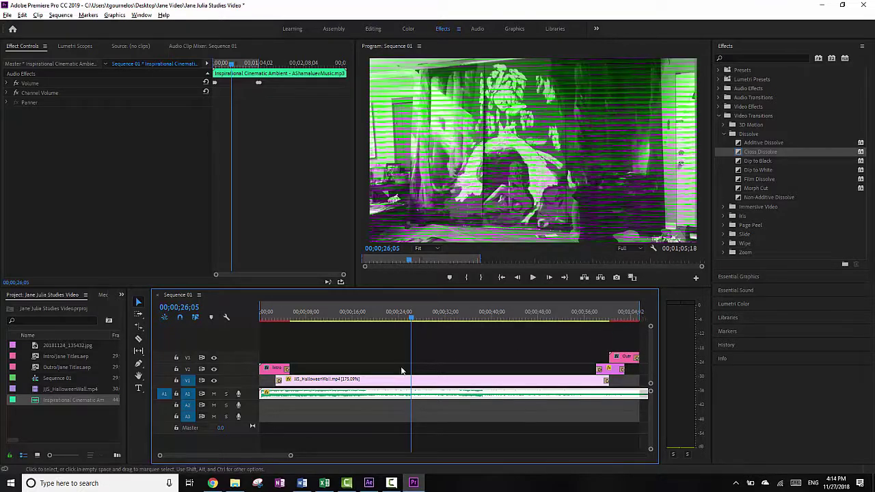
click(10, 15)
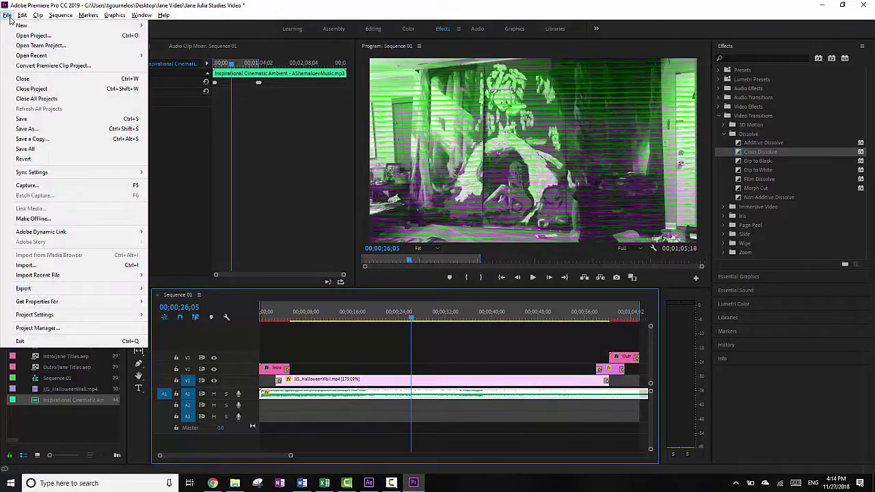
Save the project and open File > Export > Media for the sequence.
click(6, 17)
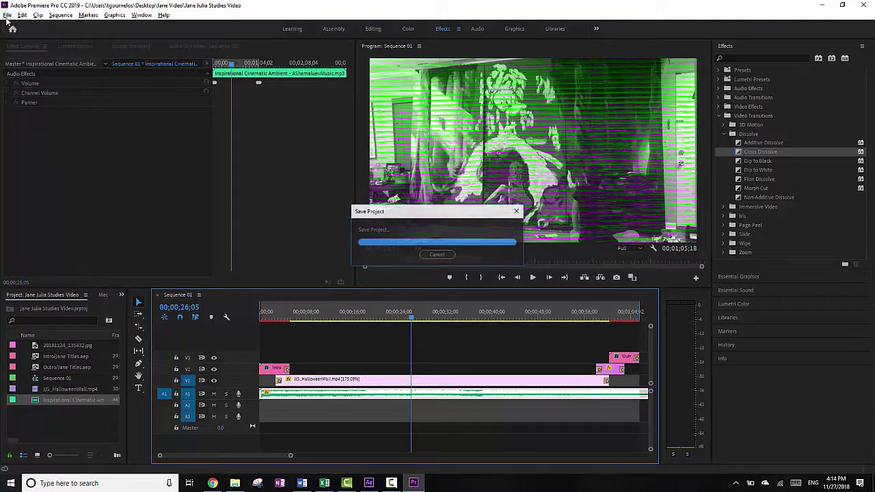
click(6, 16)
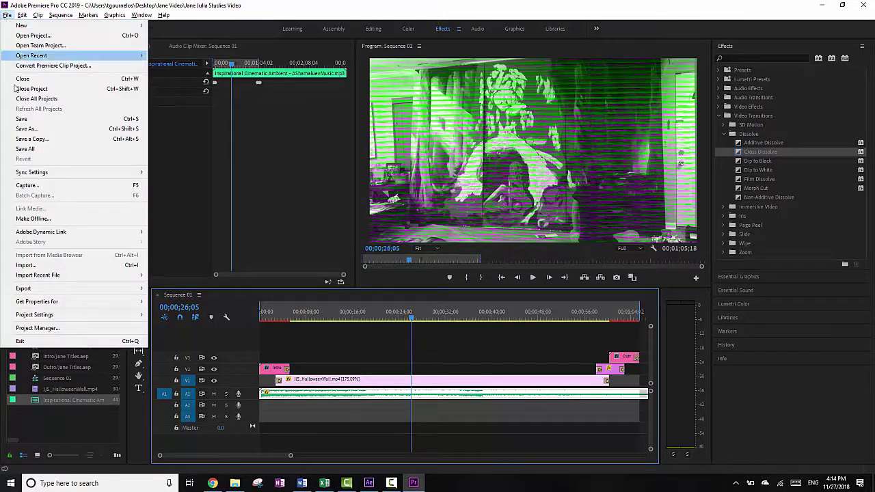
mouse_move(41, 288)
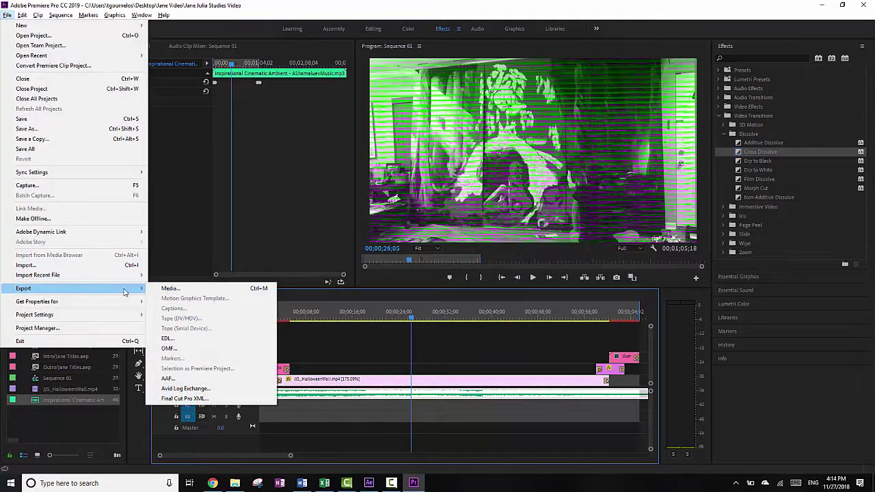
click(170, 288)
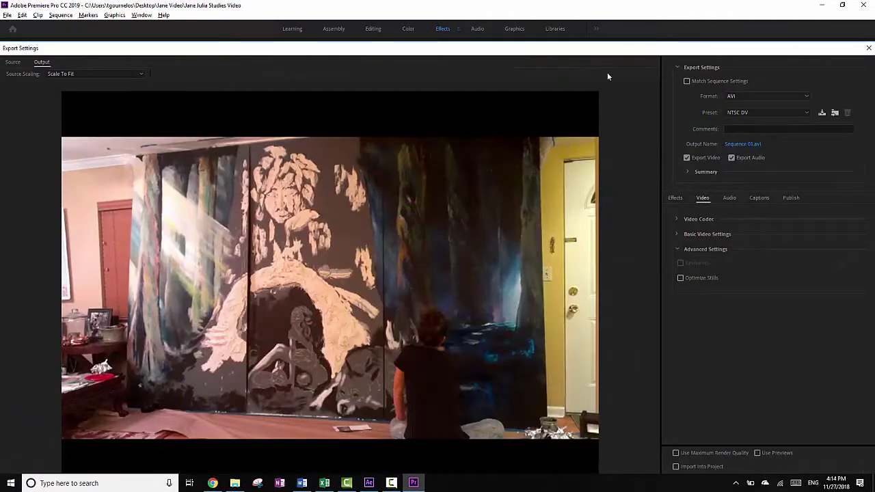
Resize the Export Settings dialog and enable Match Sequence Settings.
drag(637, 48, 633, 17)
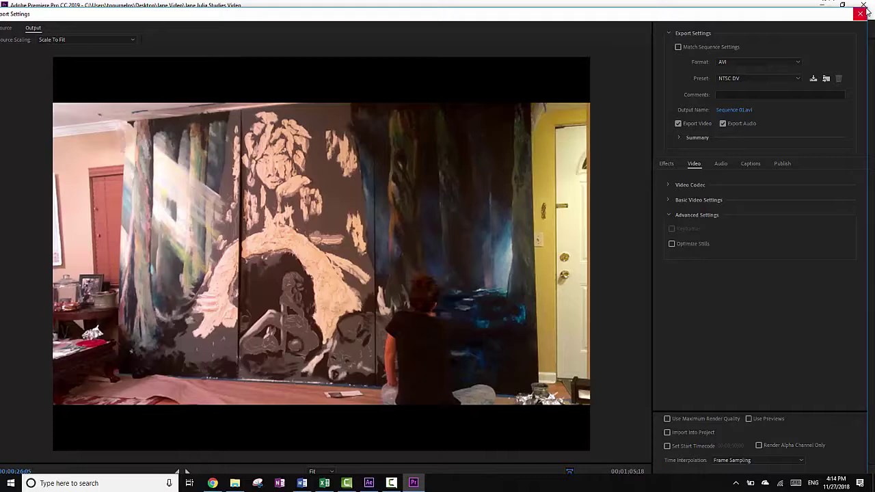
drag(864, 7, 698, 107)
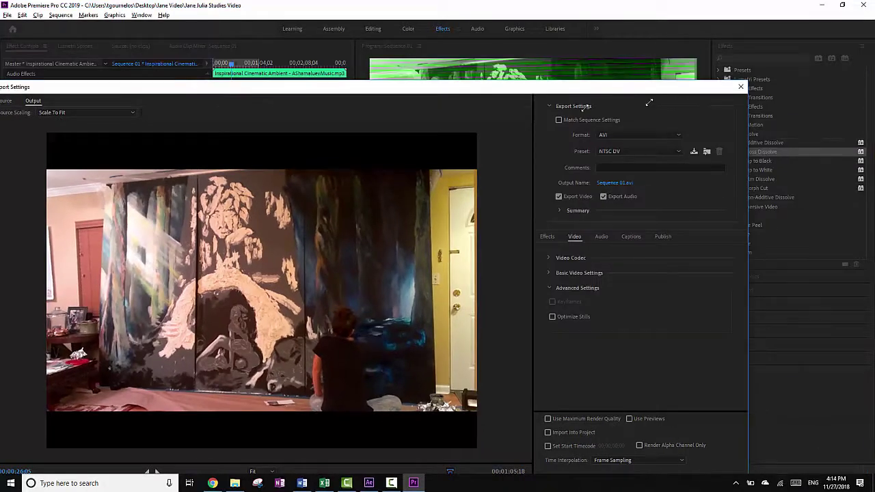
drag(495, 112, 535, 25)
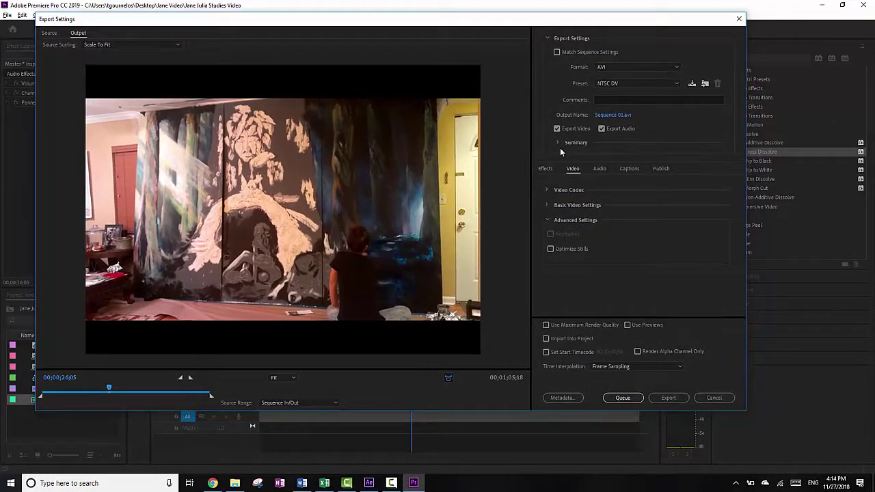
click(581, 52)
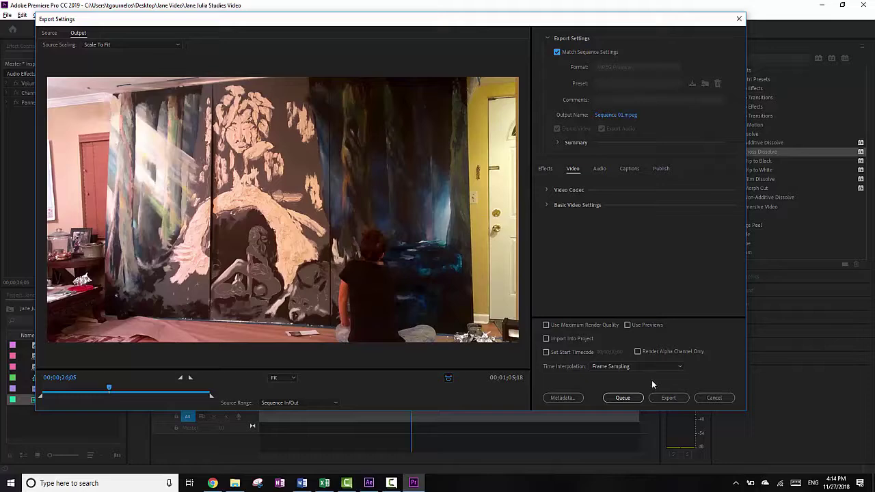
Name the output file Rough Cut.mpeg in the Jane Video folder.
click(615, 115)
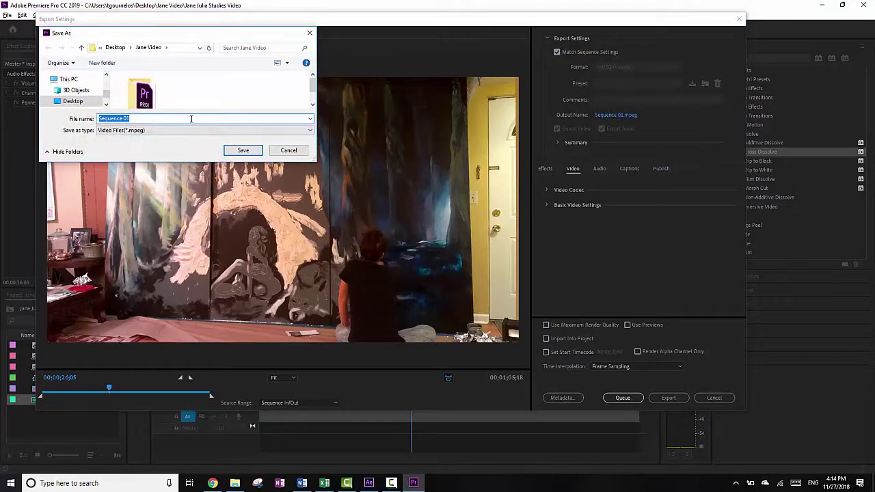
text(Final)
key(BackSpace)
key(BackSpace)
key(BackSpace)
key(BackSpace)
text(ough Cut)
click(243, 150)
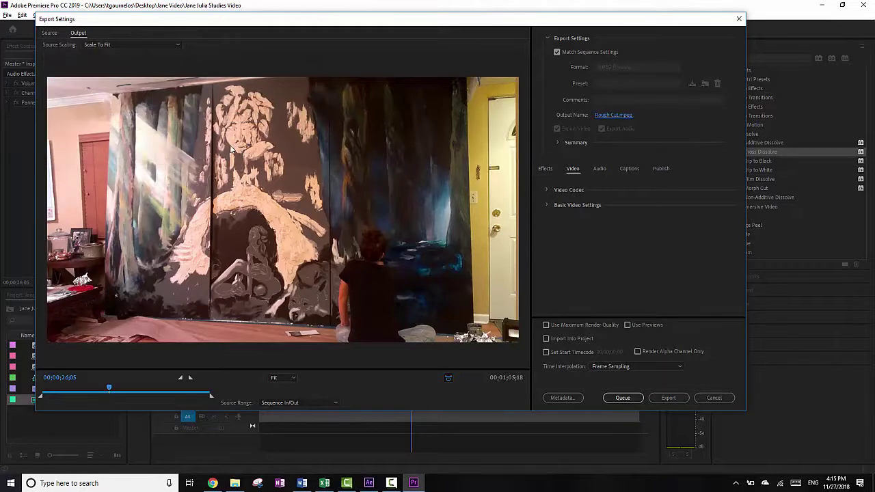
Export the rough cut and show the Jane Video folder in File Explorer.
click(660, 399)
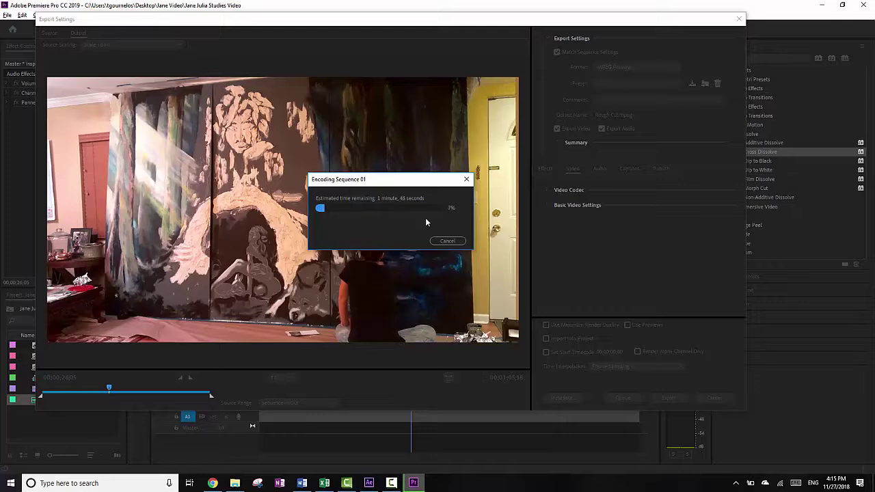
click(235, 484)
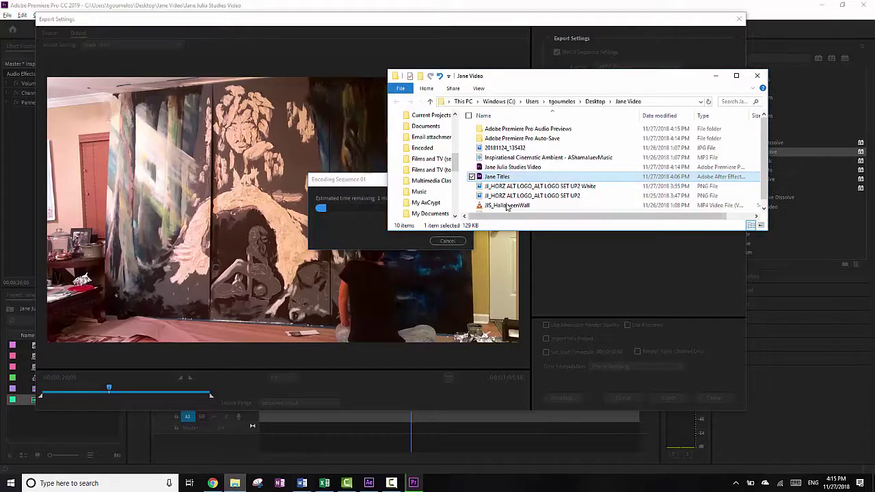